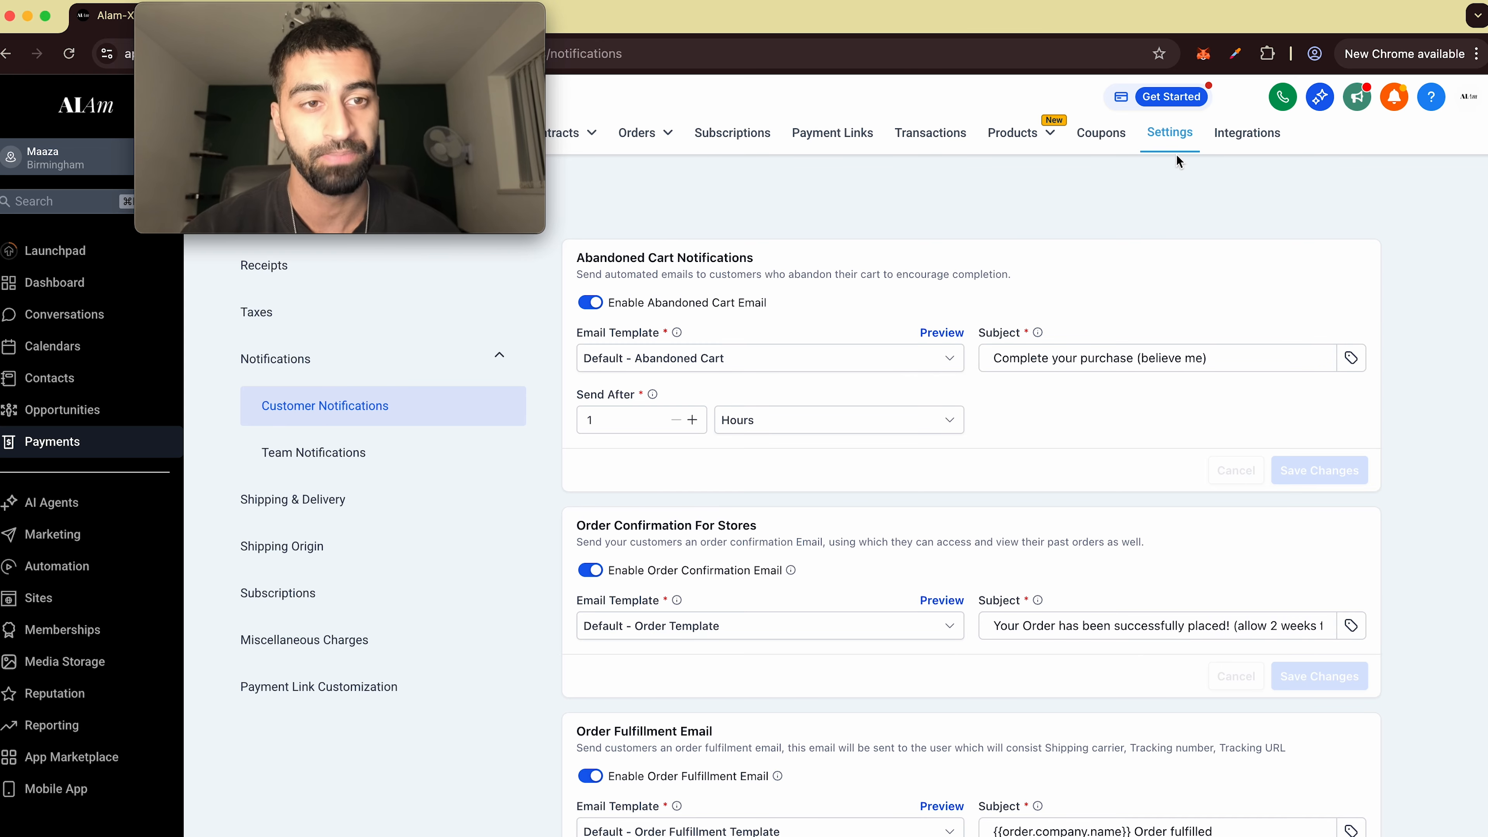
- Review the customer notification settings, including the abandoned cart email template options and the Default - Order Template layout
scroll(714, 301, up, 5)
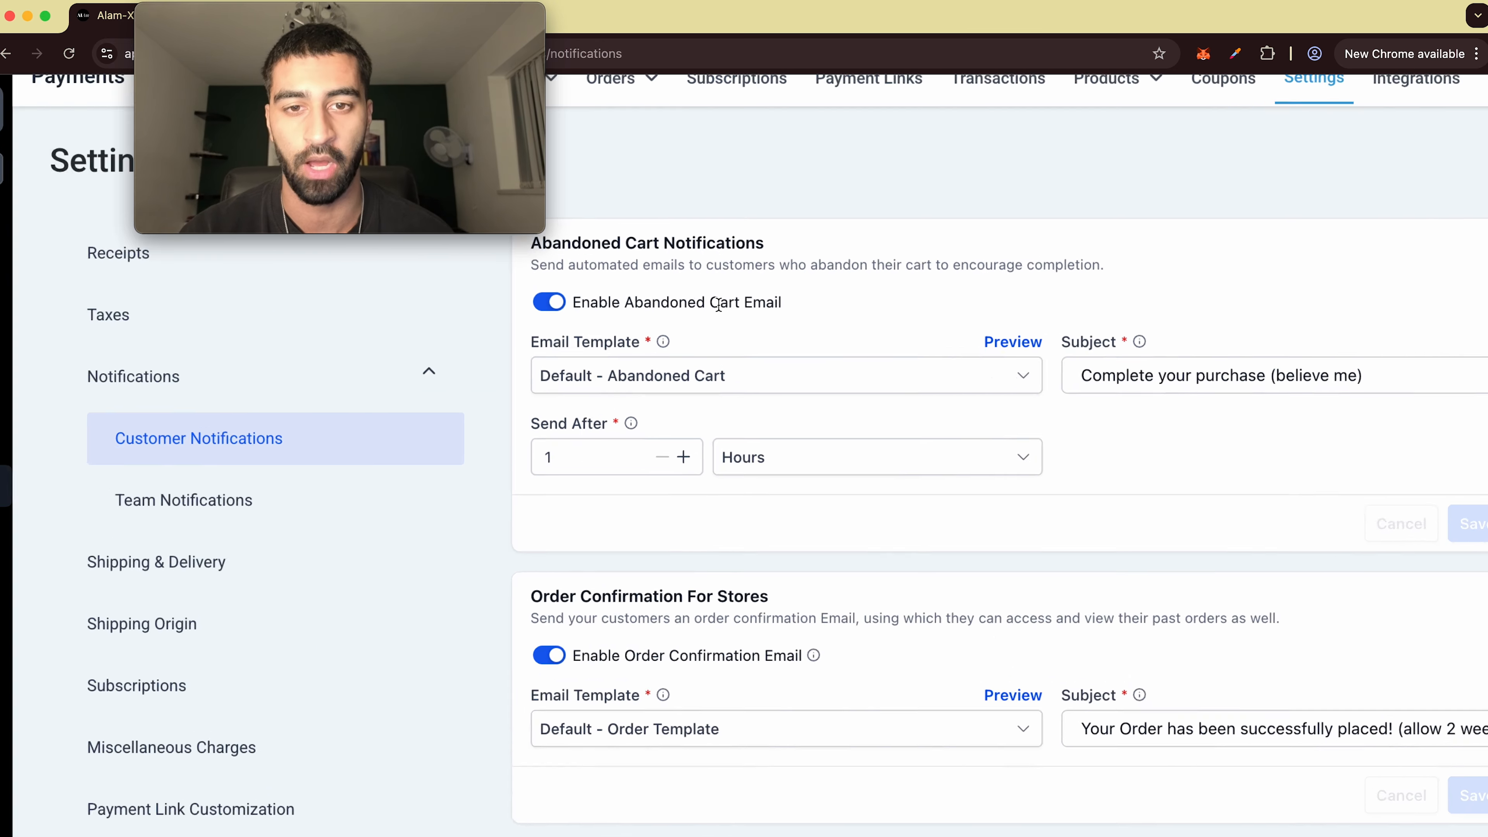
scroll(718, 307, up, 2)
scroll(606, 429, down, 5)
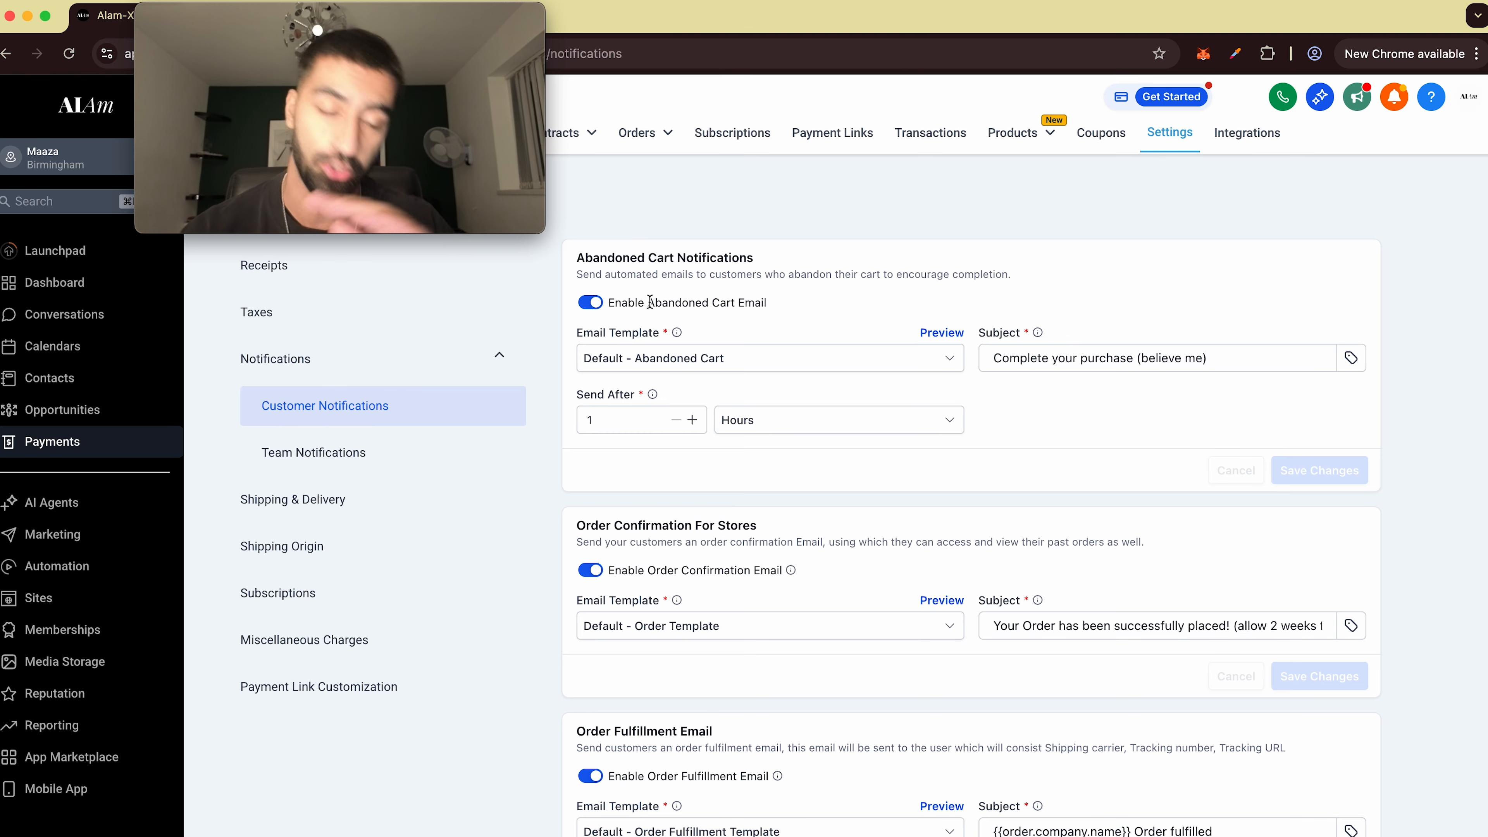
click(919, 355)
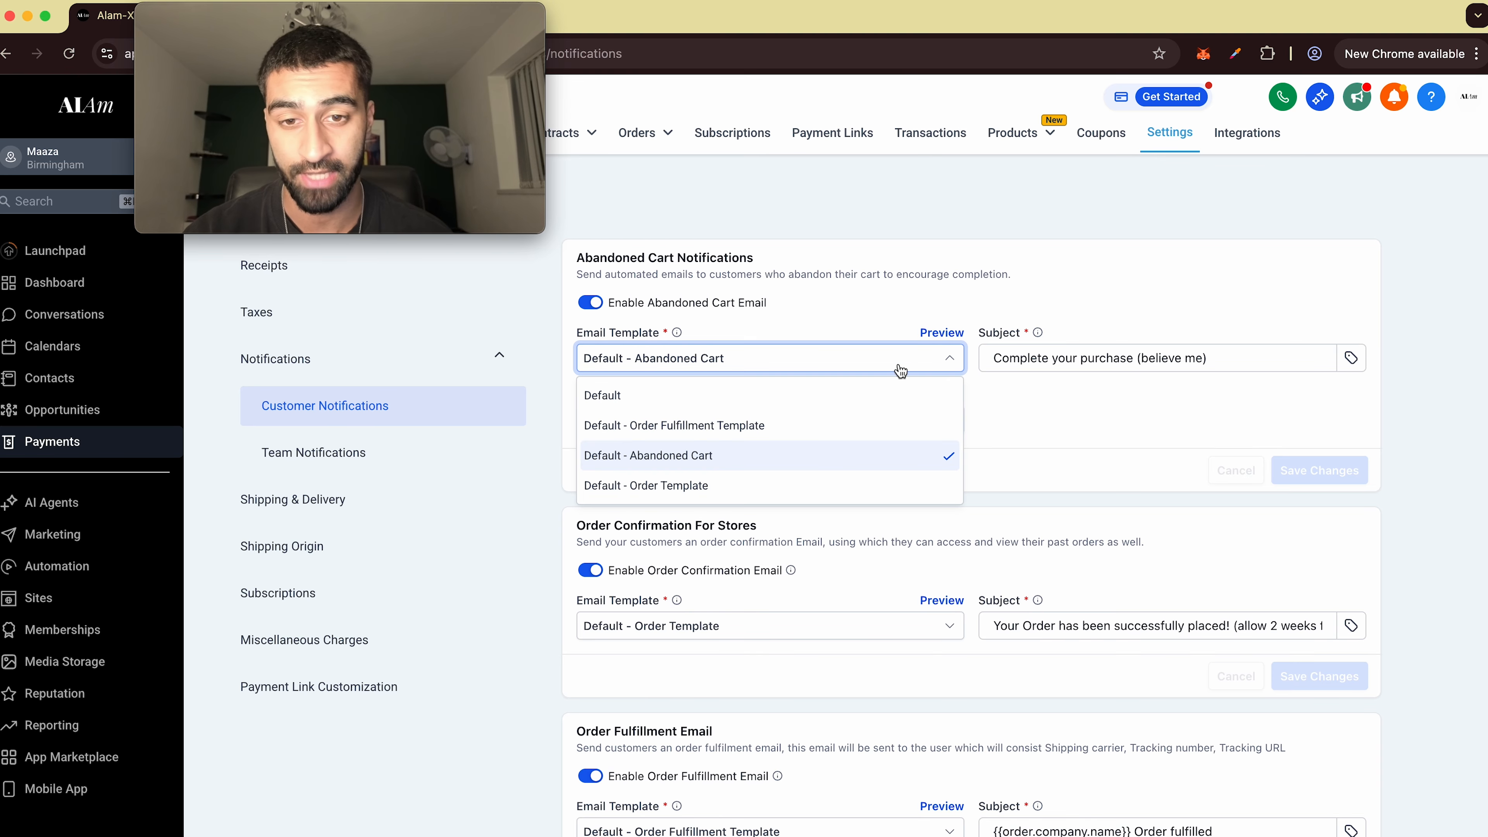
click(945, 333)
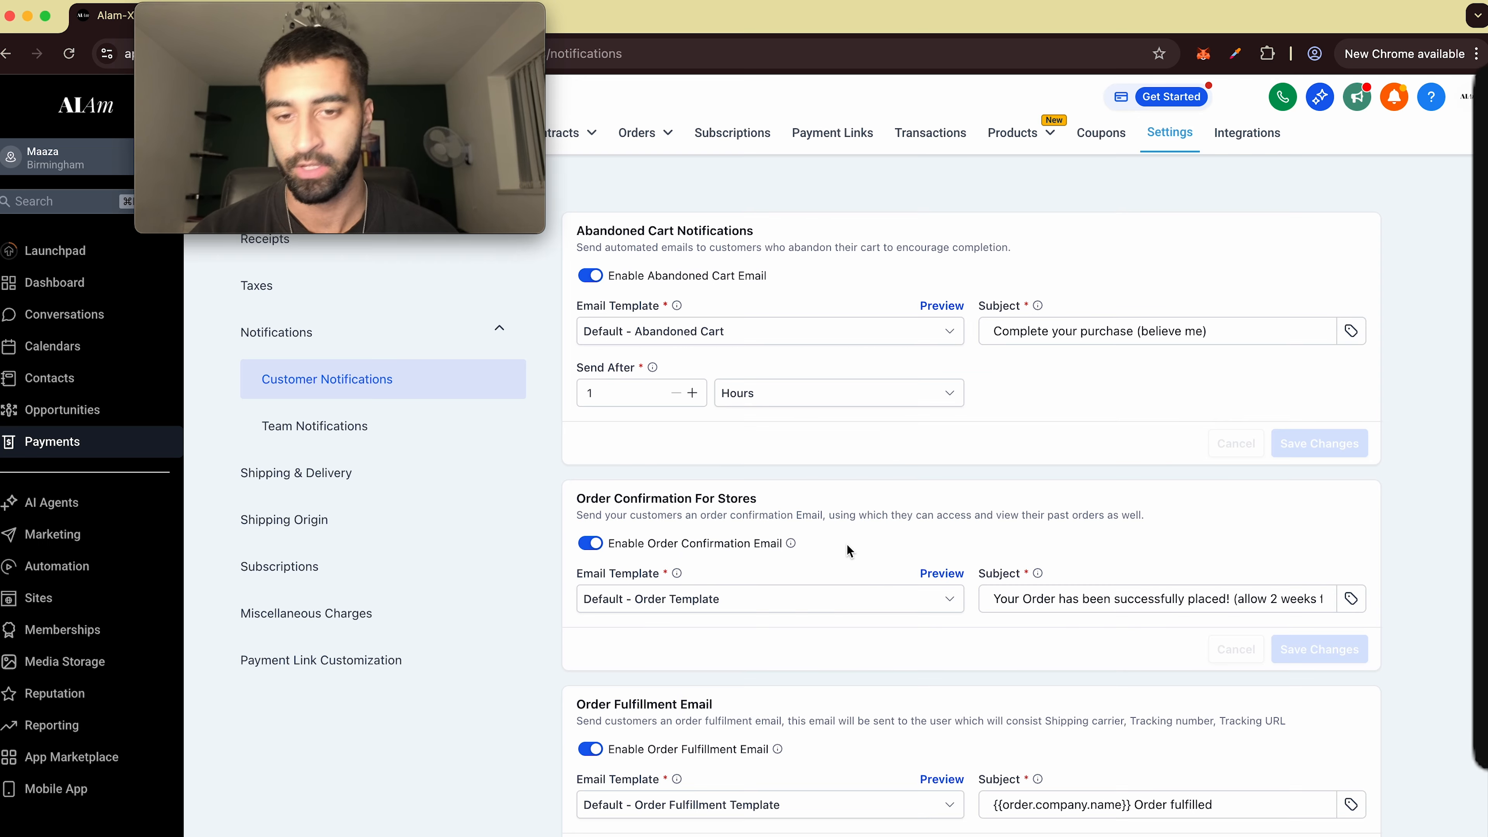
scroll(850, 551, up, 5)
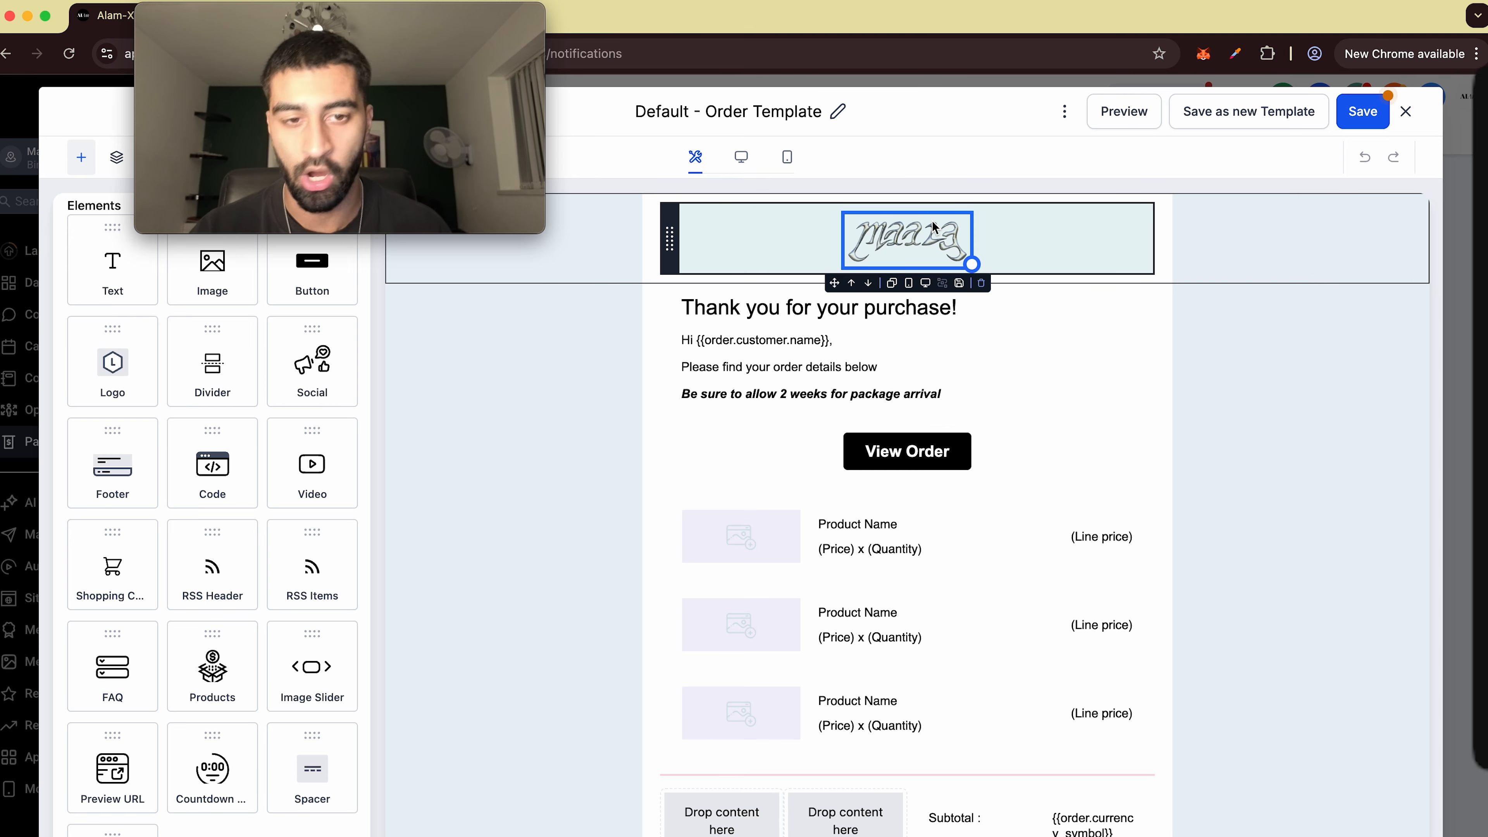
scroll(978, 368, down, 8)
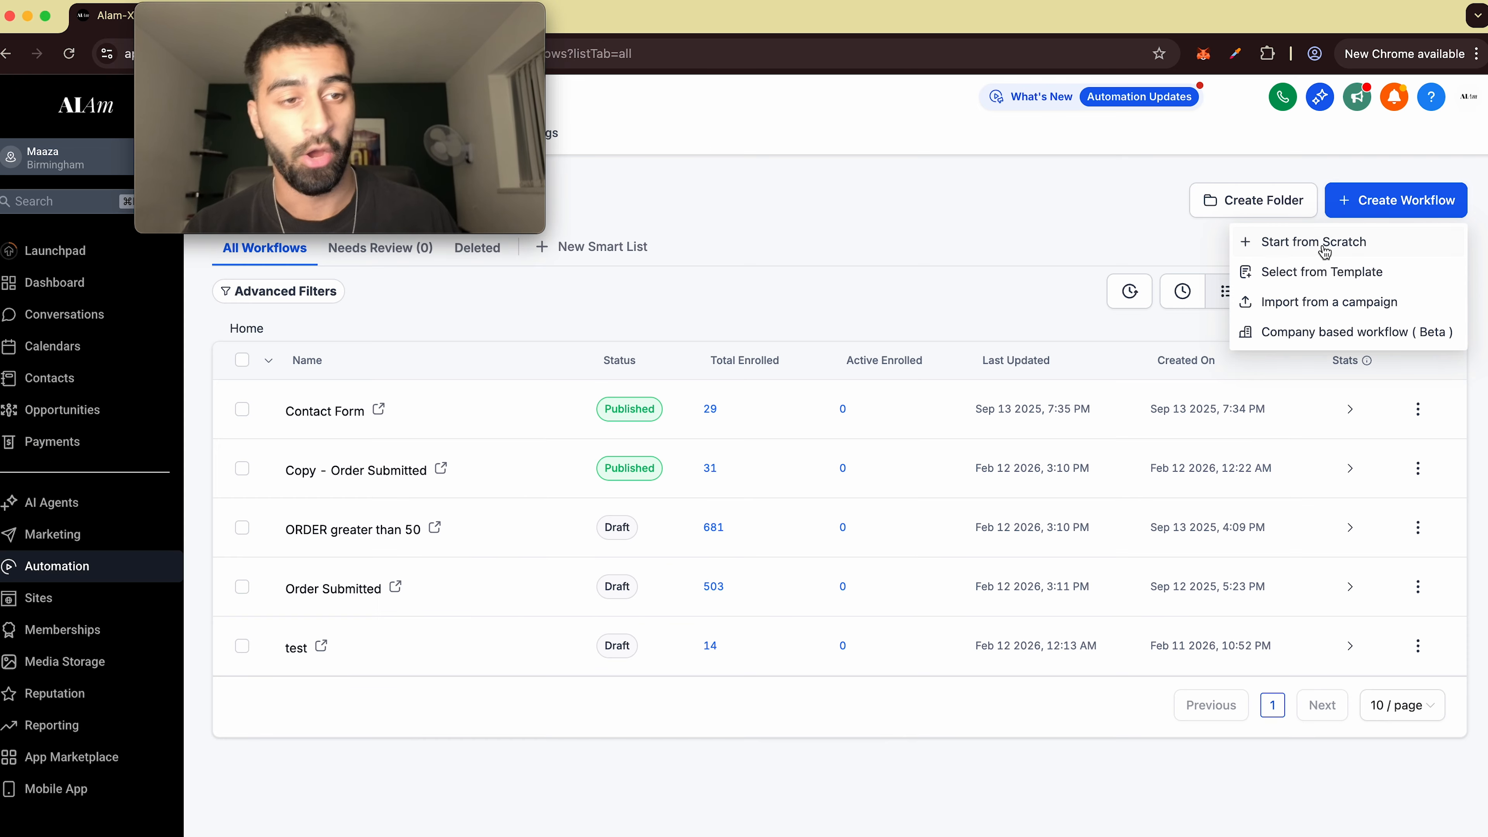
- Create a new automation workflow from scratch and return to the workflow list
click(1259, 245)
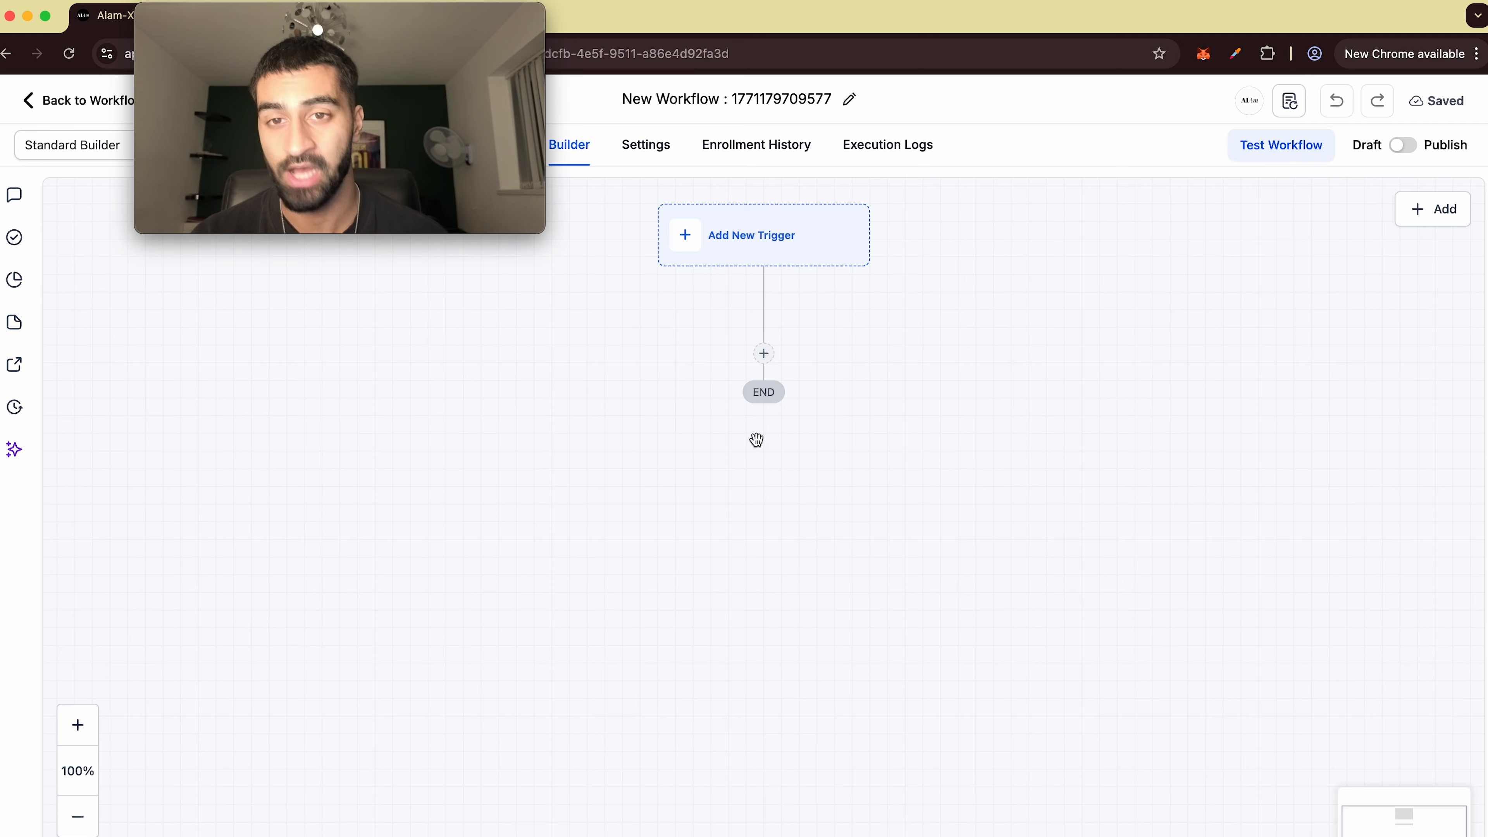
click(51, 104)
- Start a new payments coupon named FREE T SHIRT with the coupon code FREETSHIRT2026
click(59, 442)
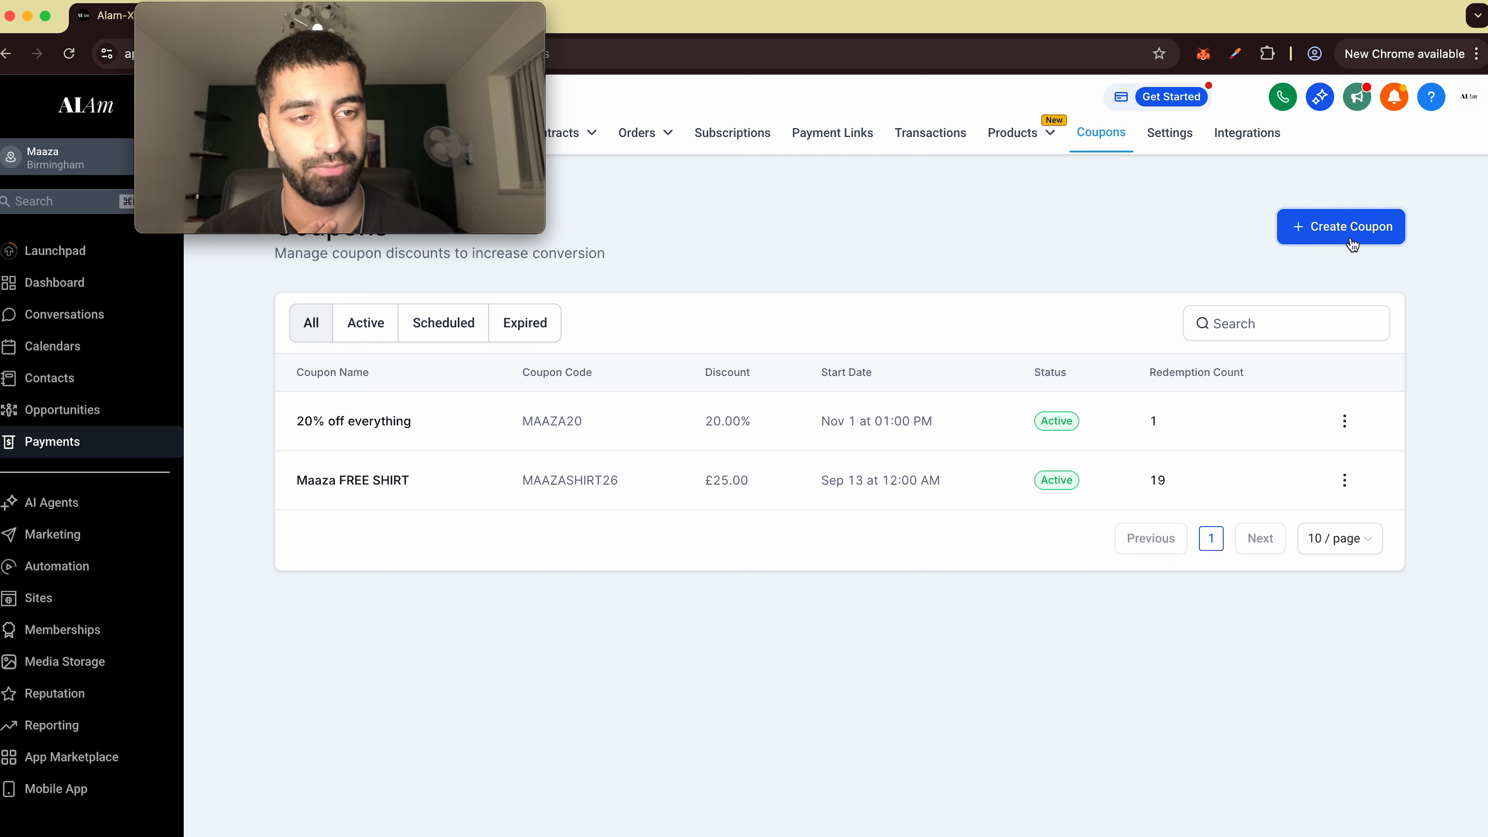
click(1350, 230)
click(694, 395)
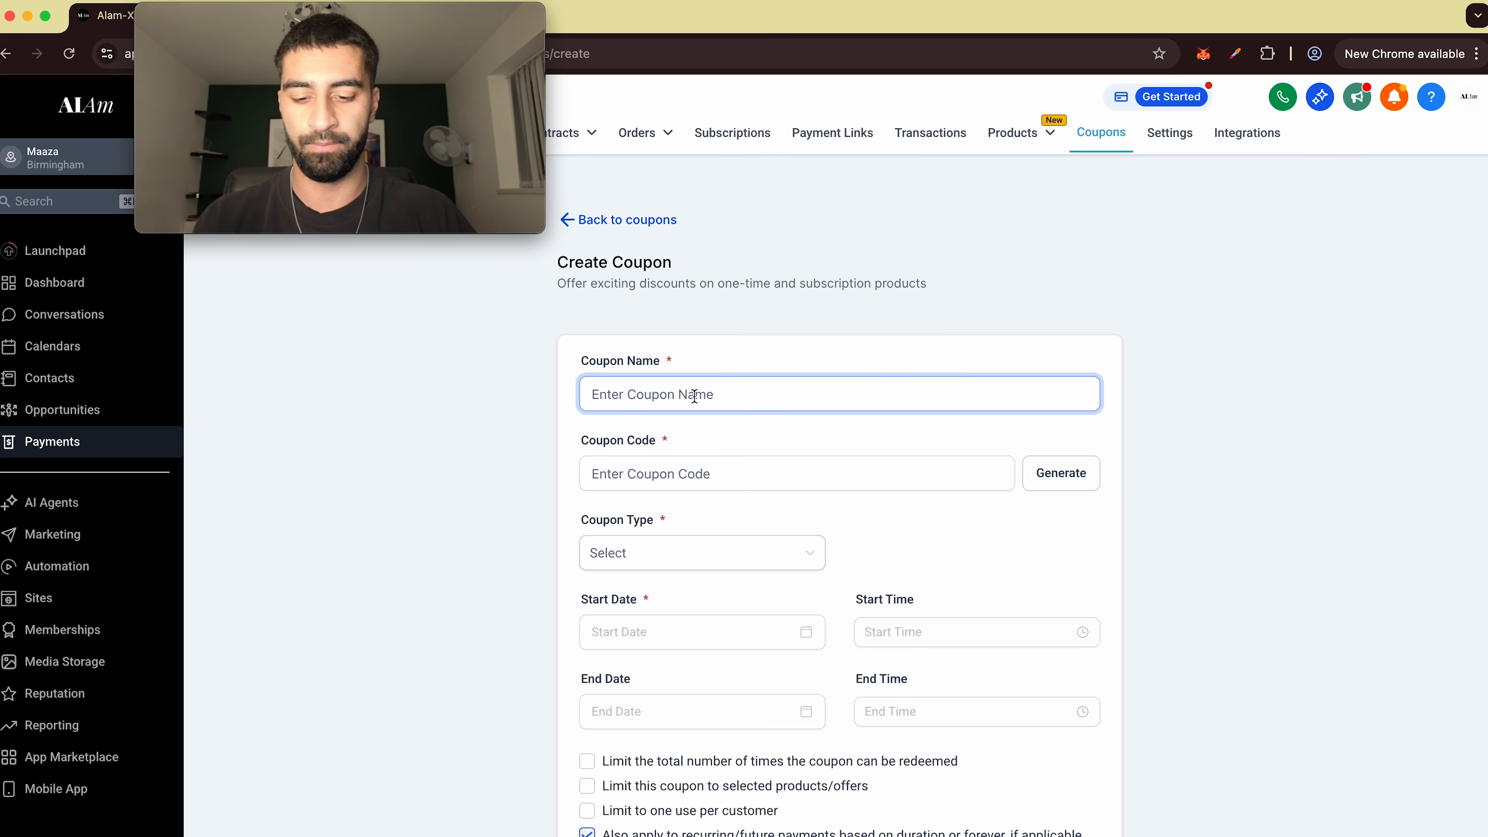
text(FREE T SHIRT)
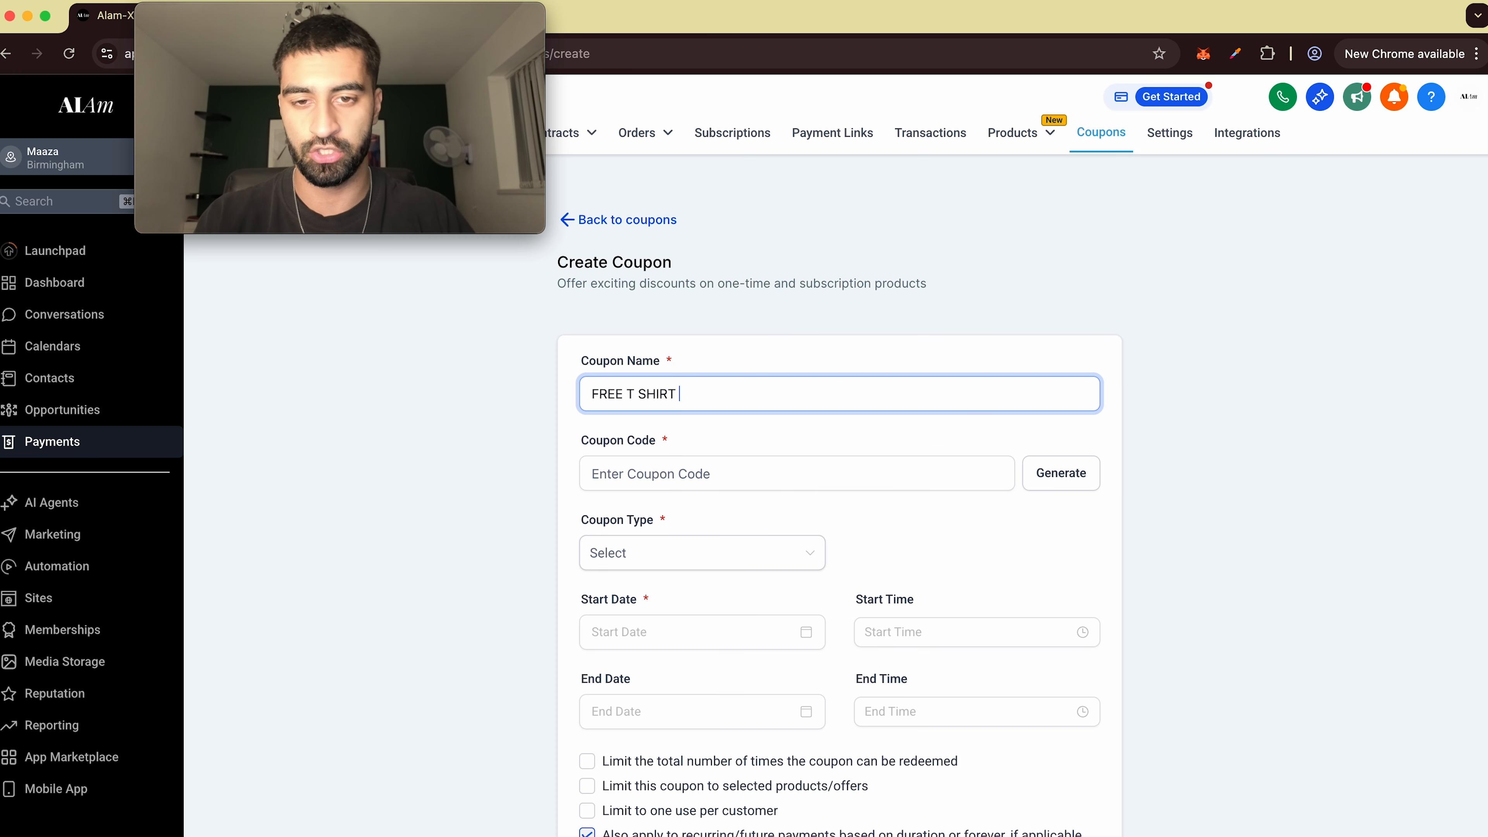
click(656, 473)
text(FREE)
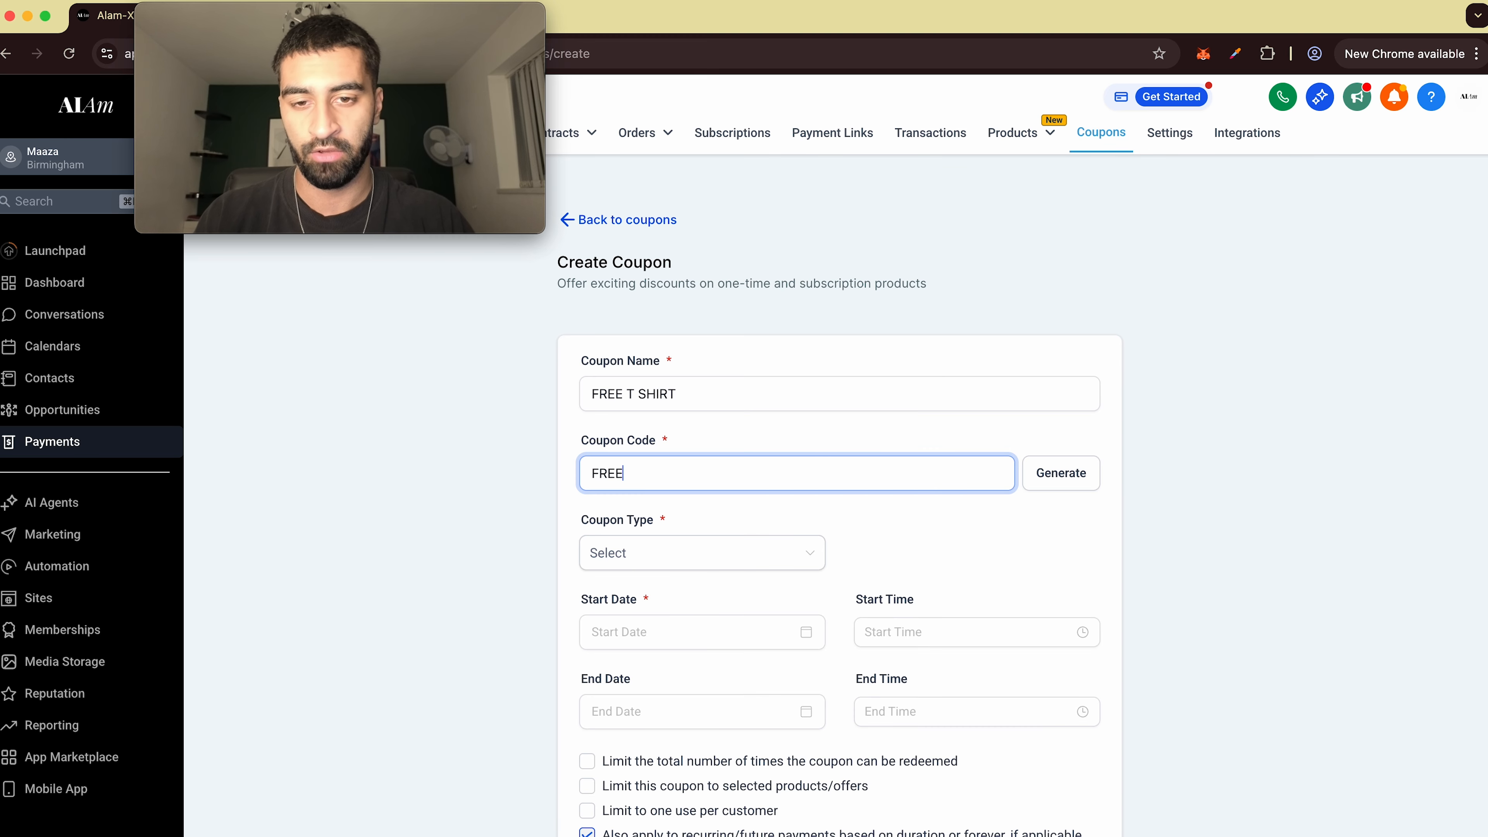
text(TSHIRT2)
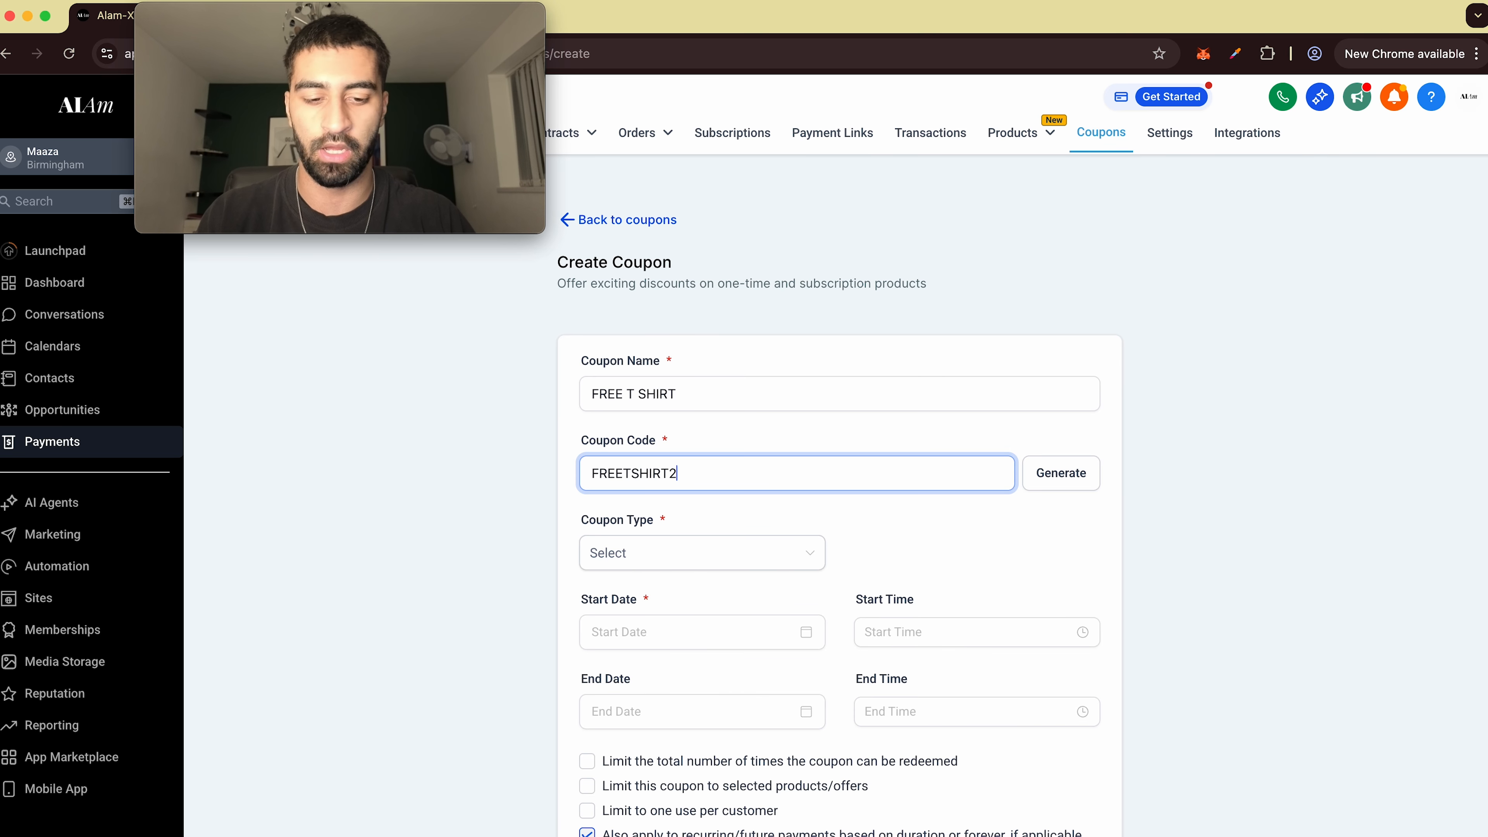
text(026)
- Make it a Percentage Coupon offering a 100% discount with the start date February 15, 2026
click(692, 554)
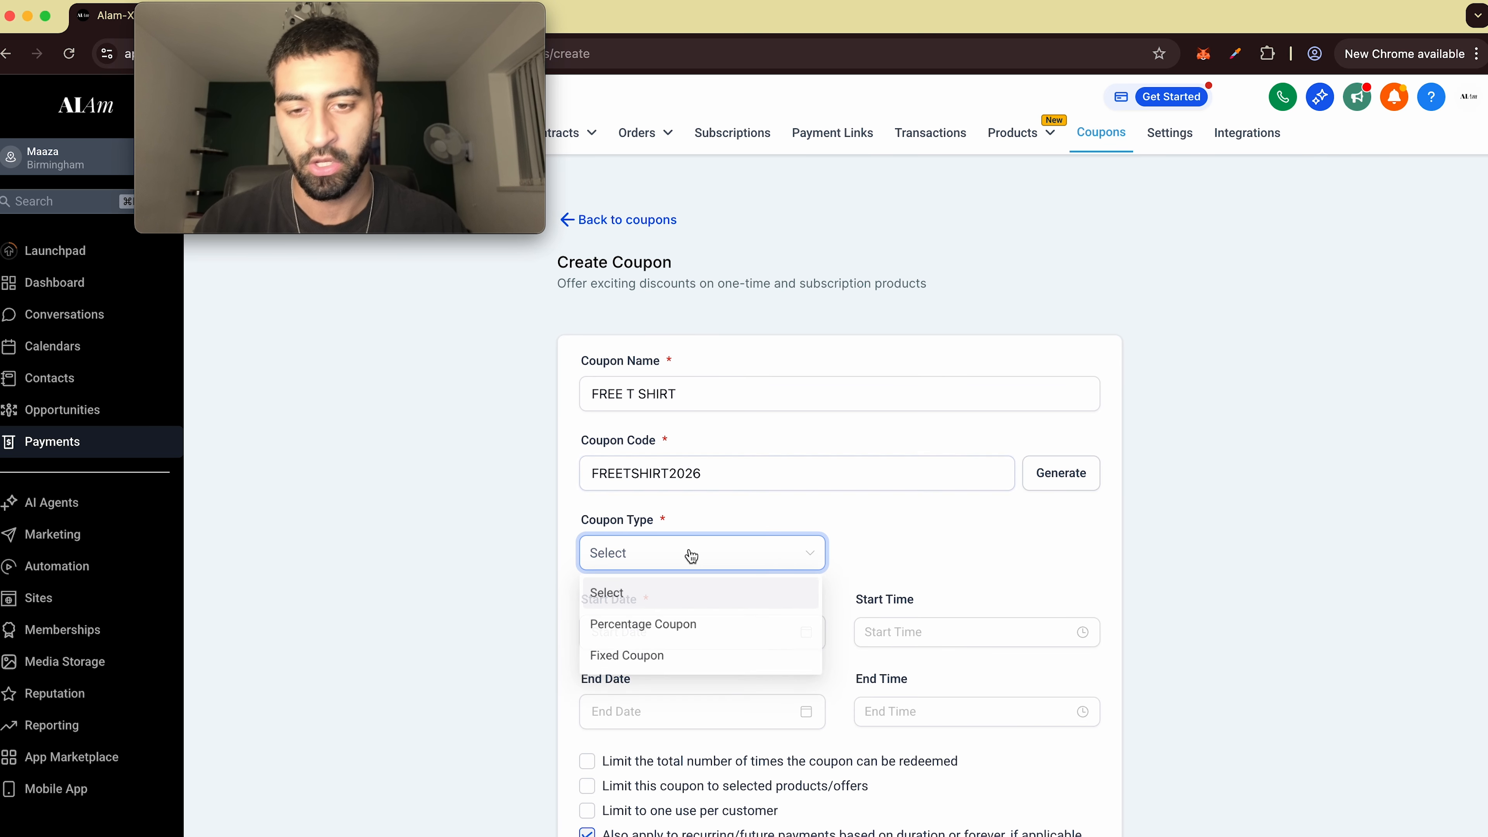
click(688, 622)
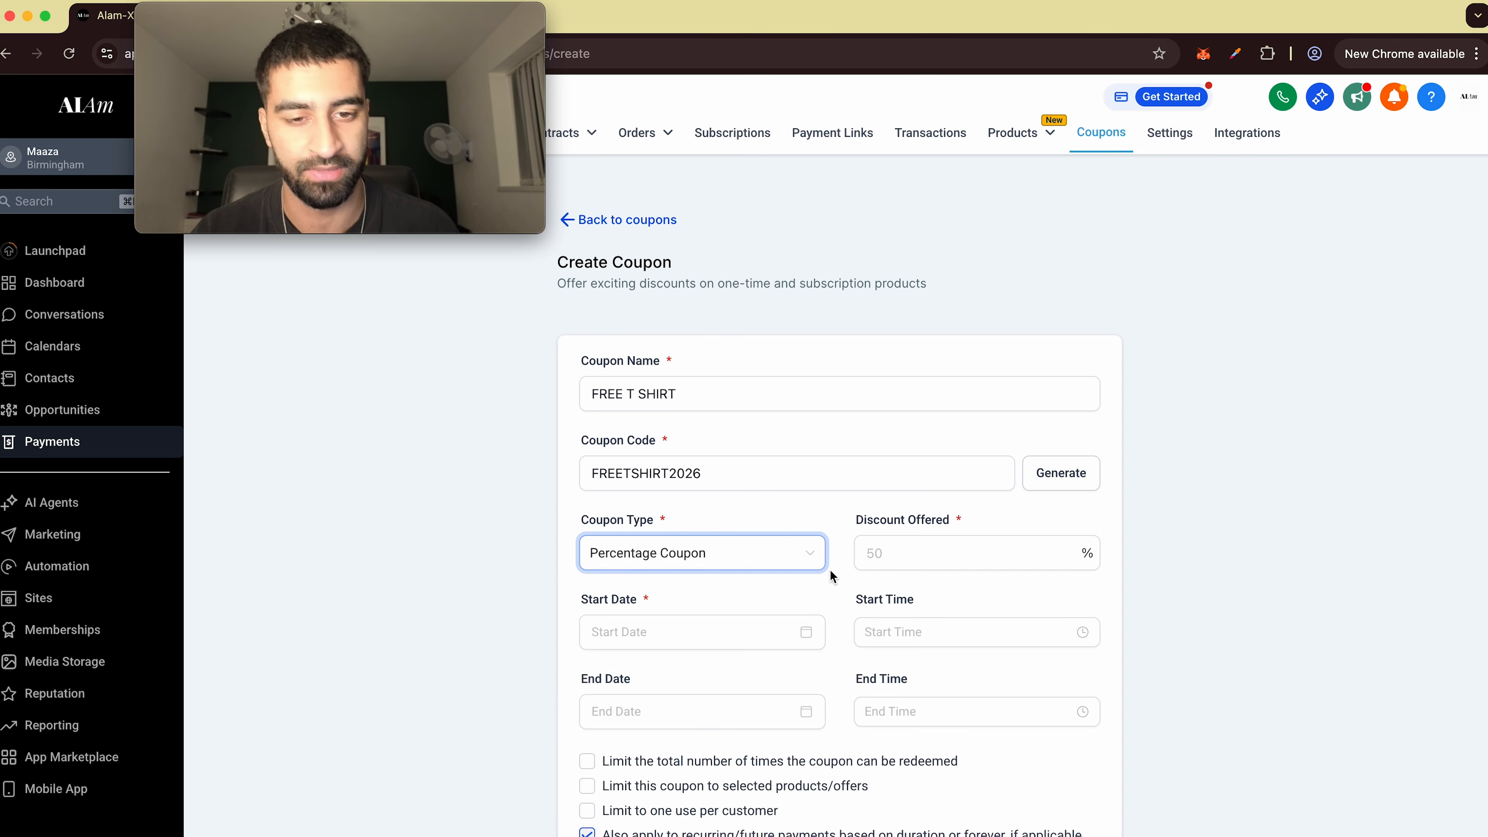
click(872, 552)
text(100.00)
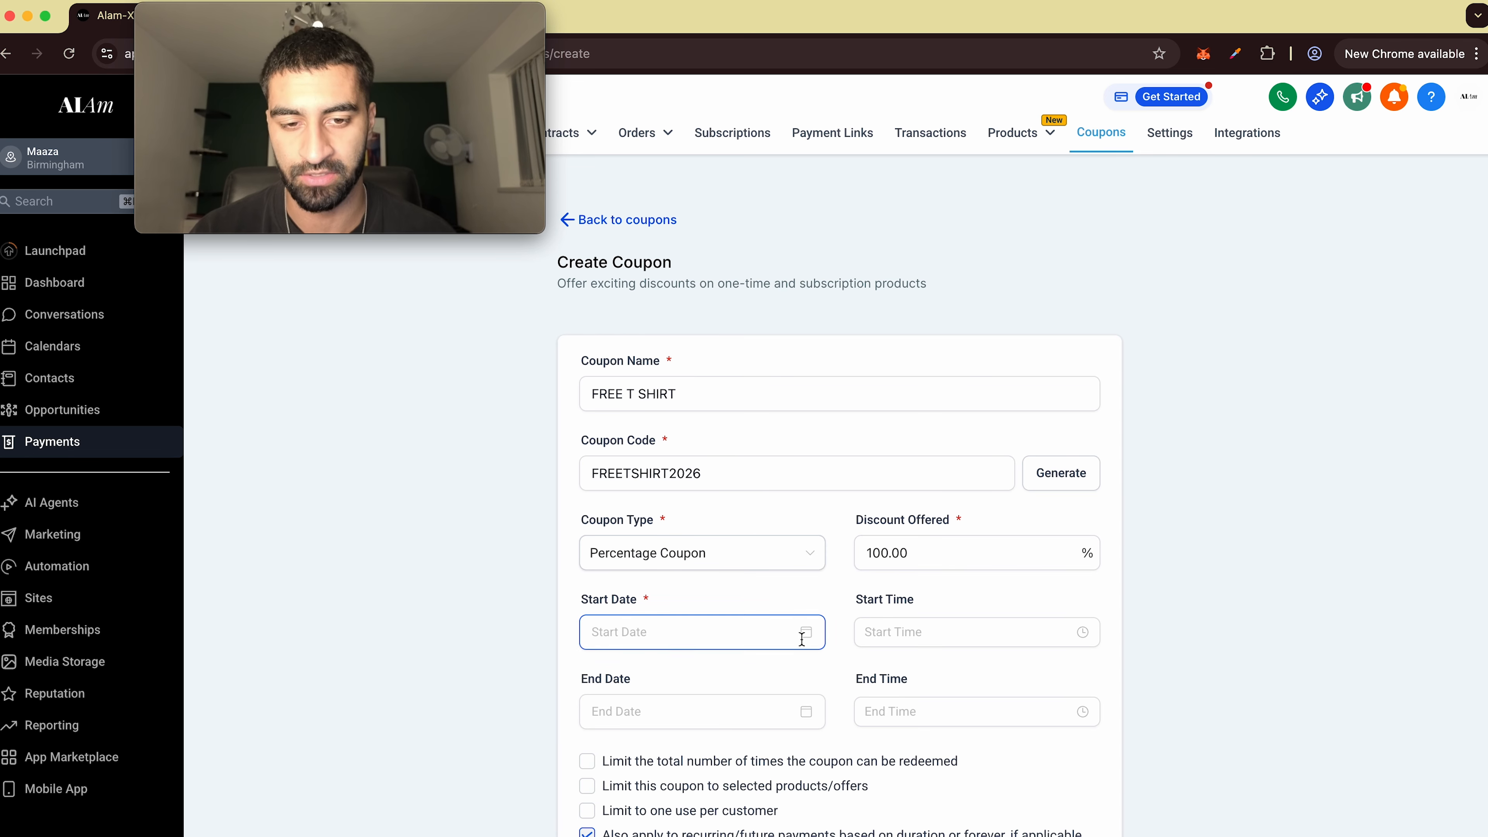
click(804, 633)
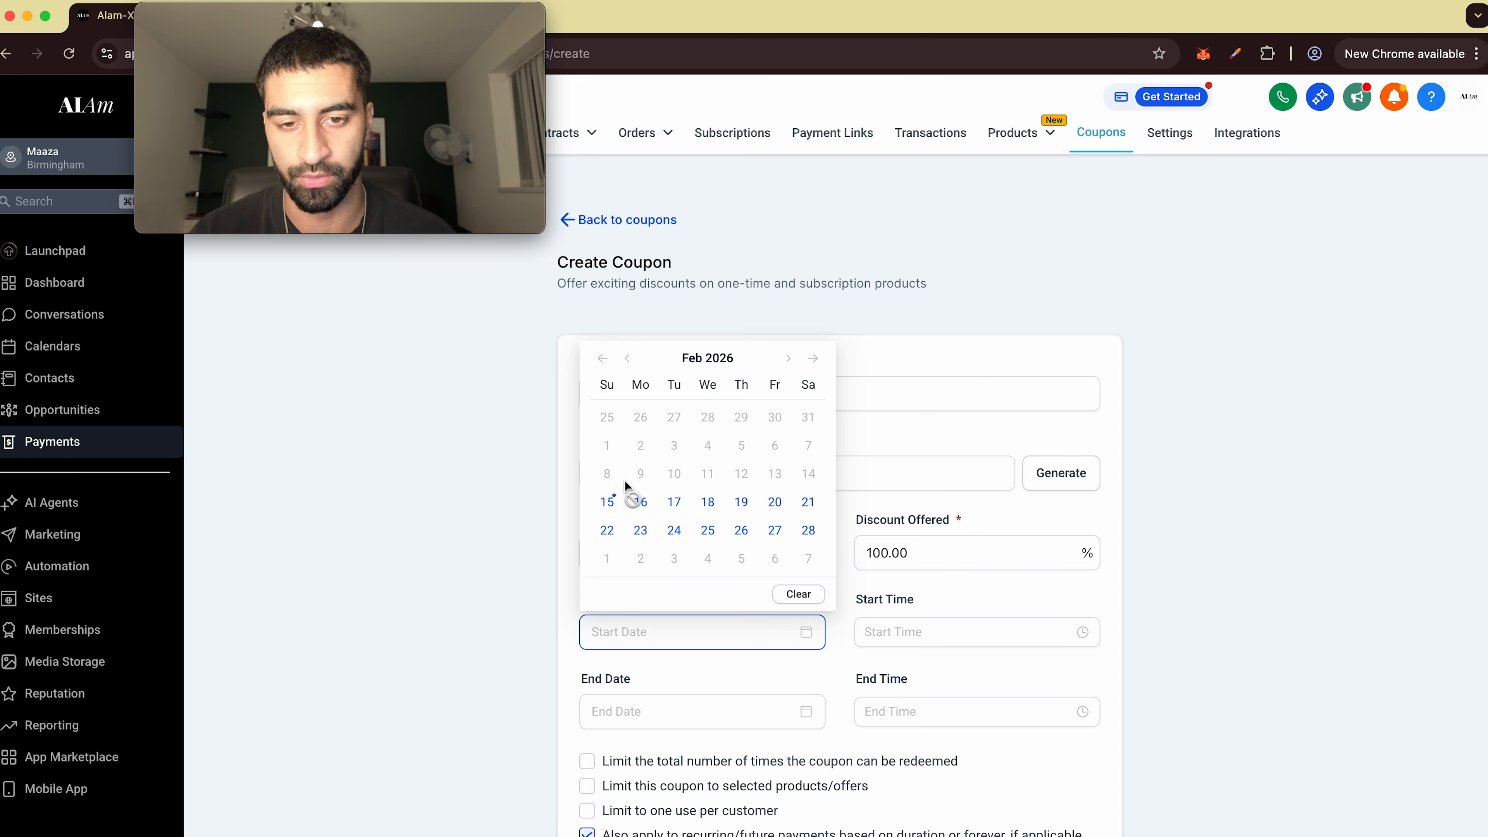
click(607, 502)
- Limit the coupon to one use per customer and create it
scroll(891, 617, down, 1)
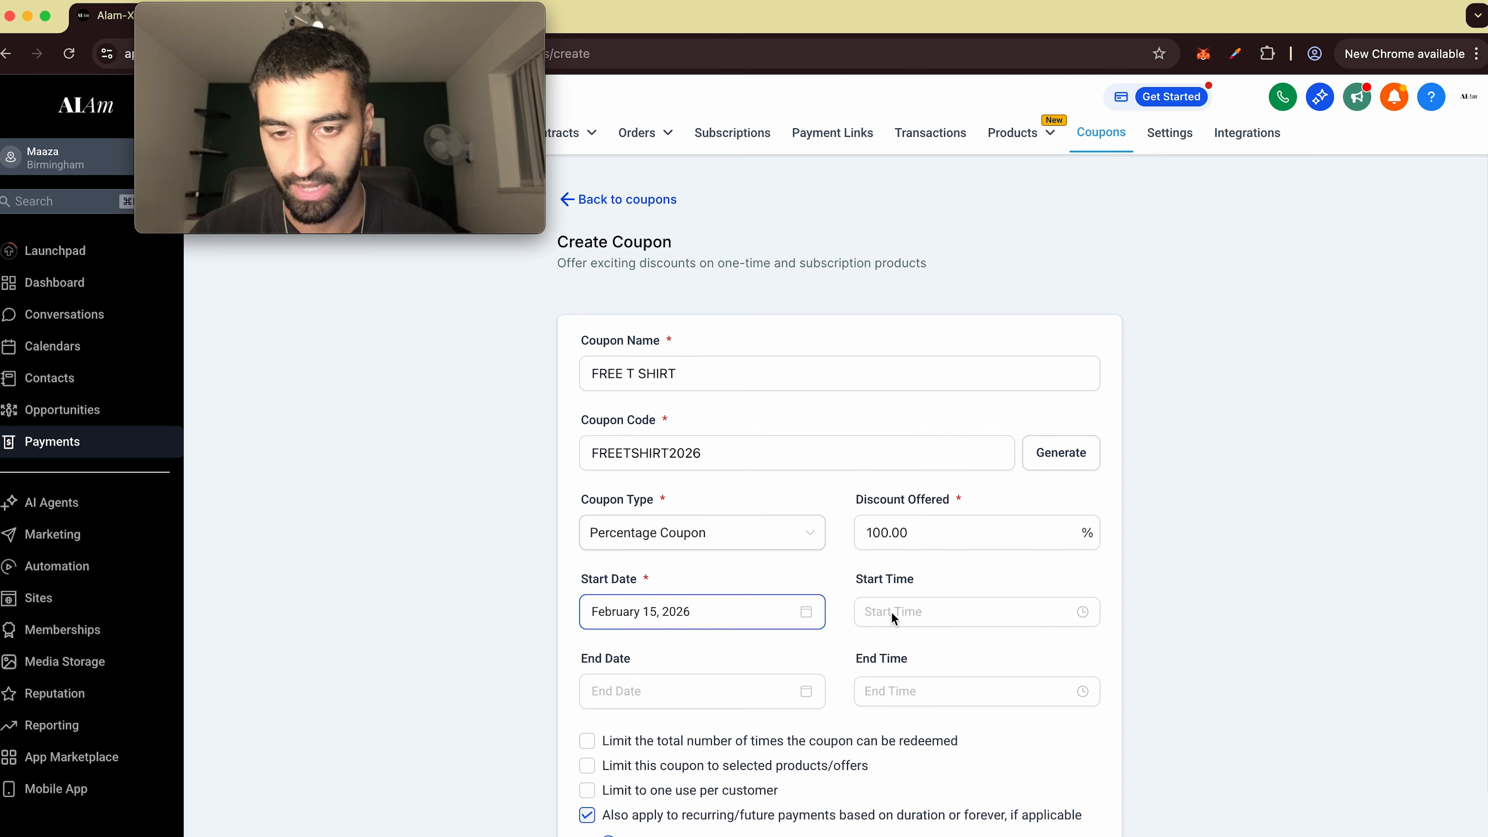
scroll(761, 598, down, 4)
scroll(644, 645, down, 2)
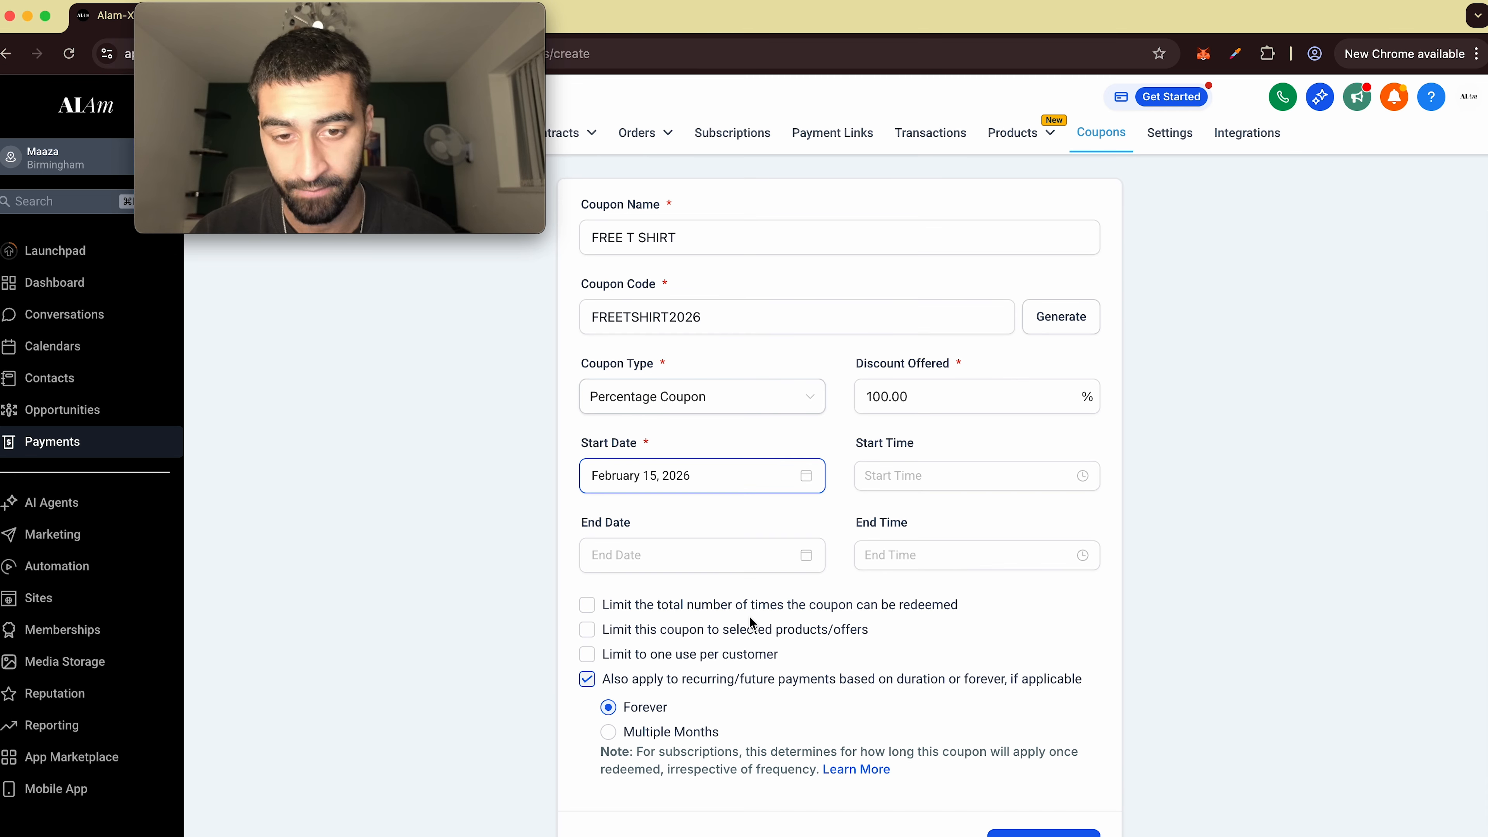
click(602, 662)
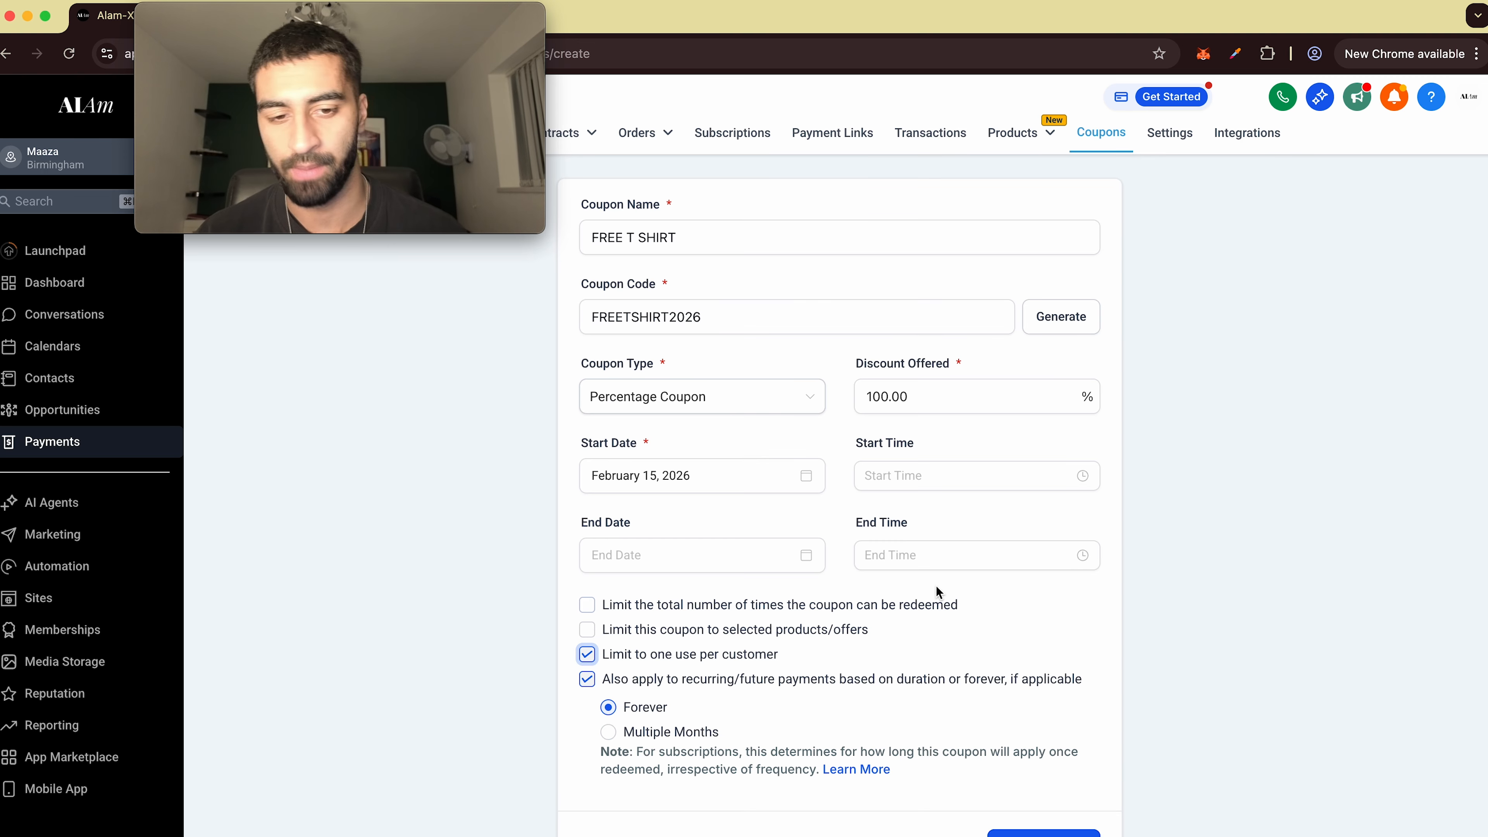
scroll(857, 433, up, 3)
scroll(955, 609, down, 3)
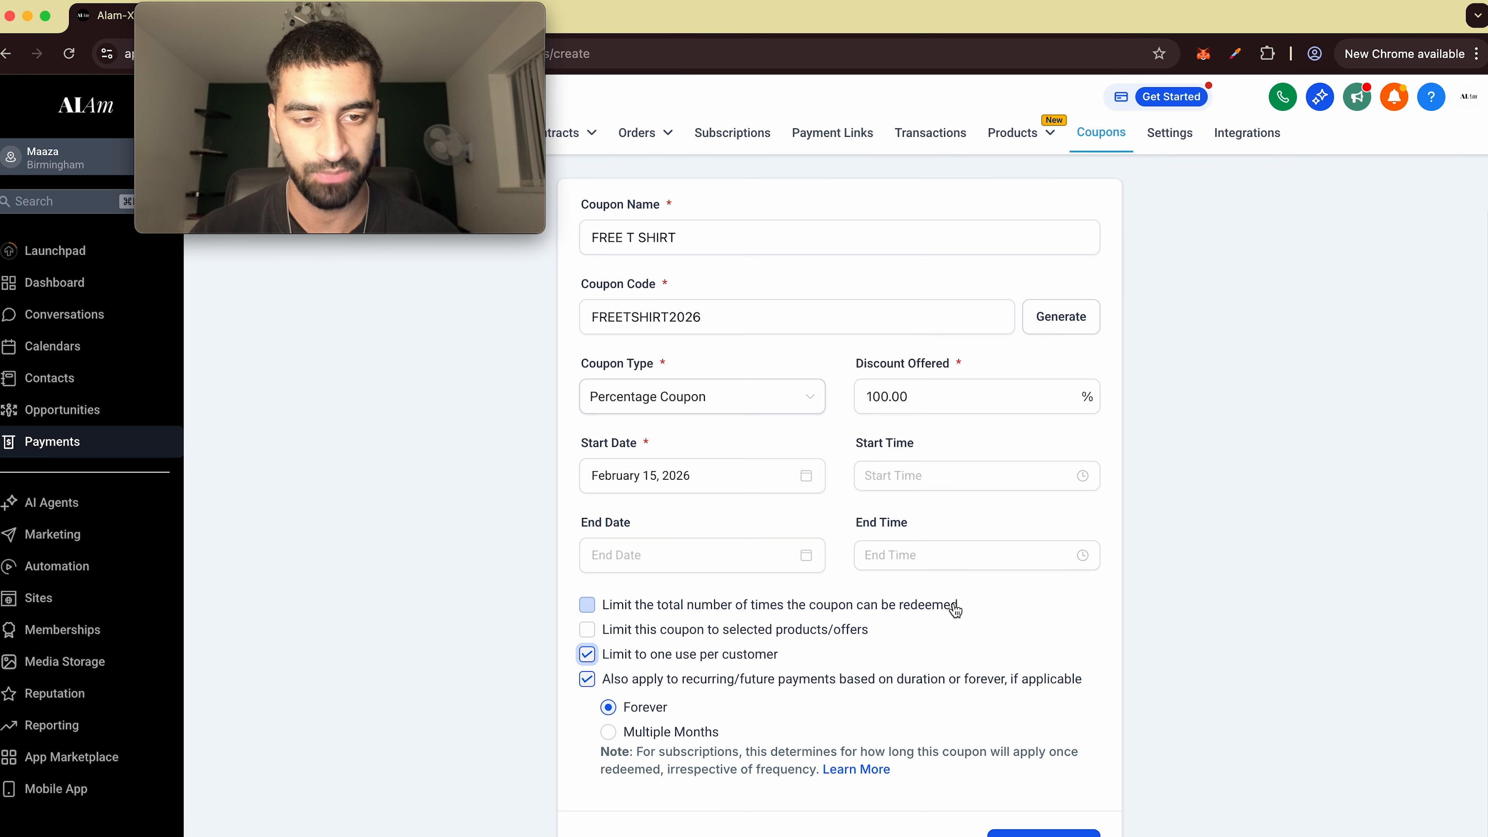
click(1042, 832)
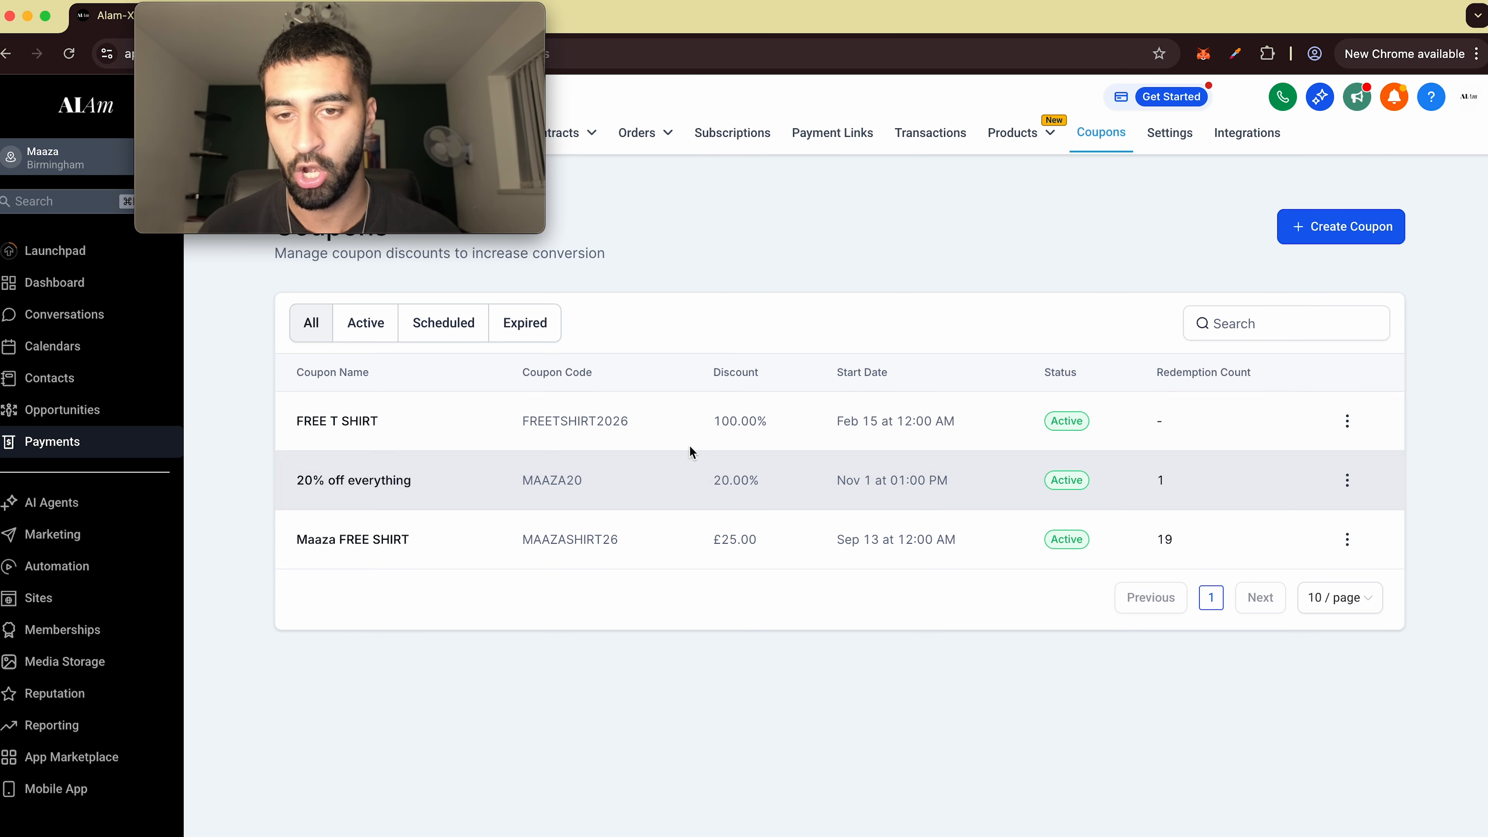
double_click(613, 420)
click(681, 407)
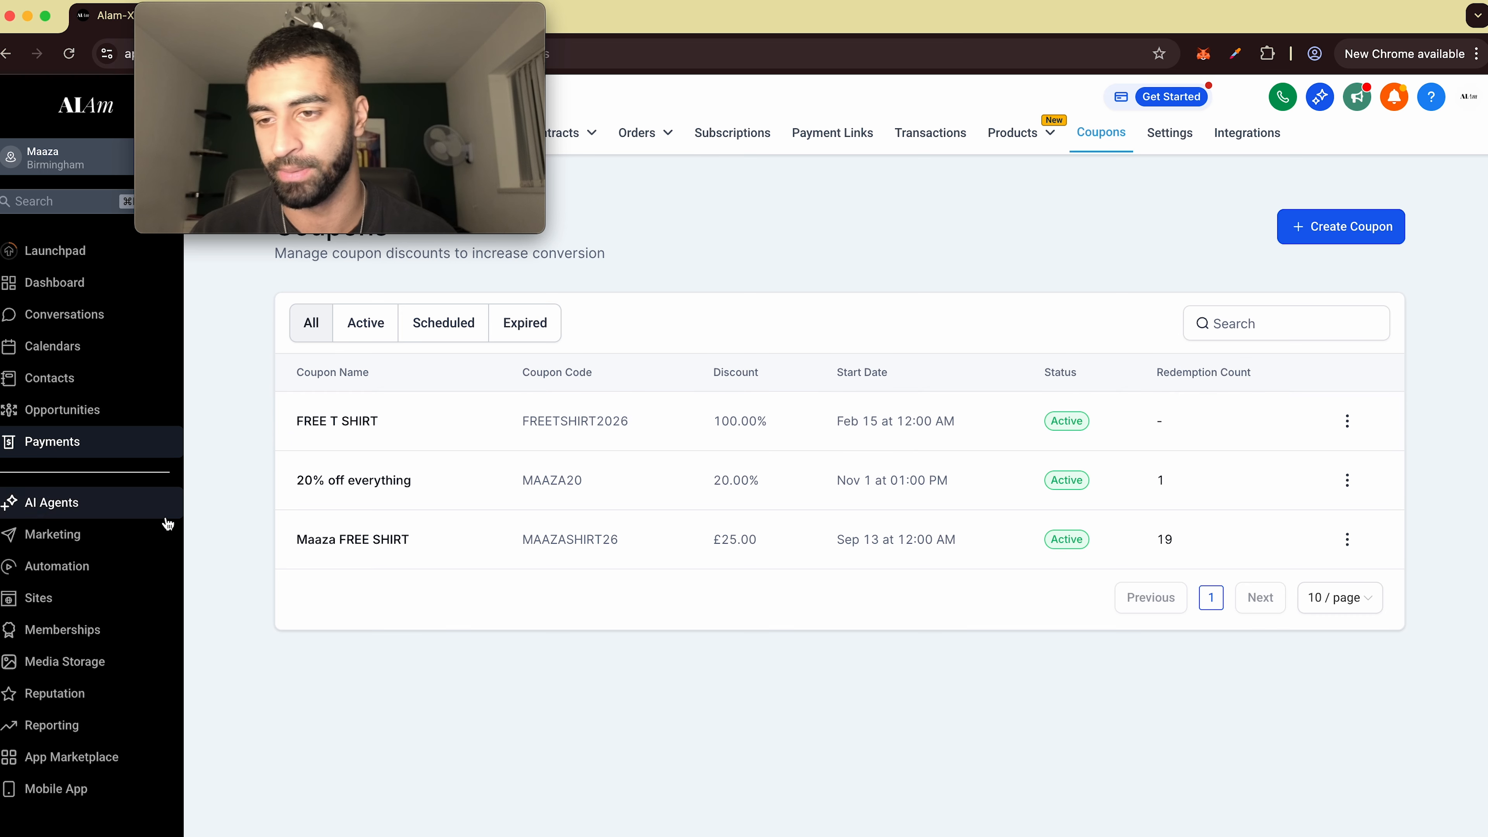
- Return to the new automation workflow and rename it "buy 2 get 3rd free"
click(106, 568)
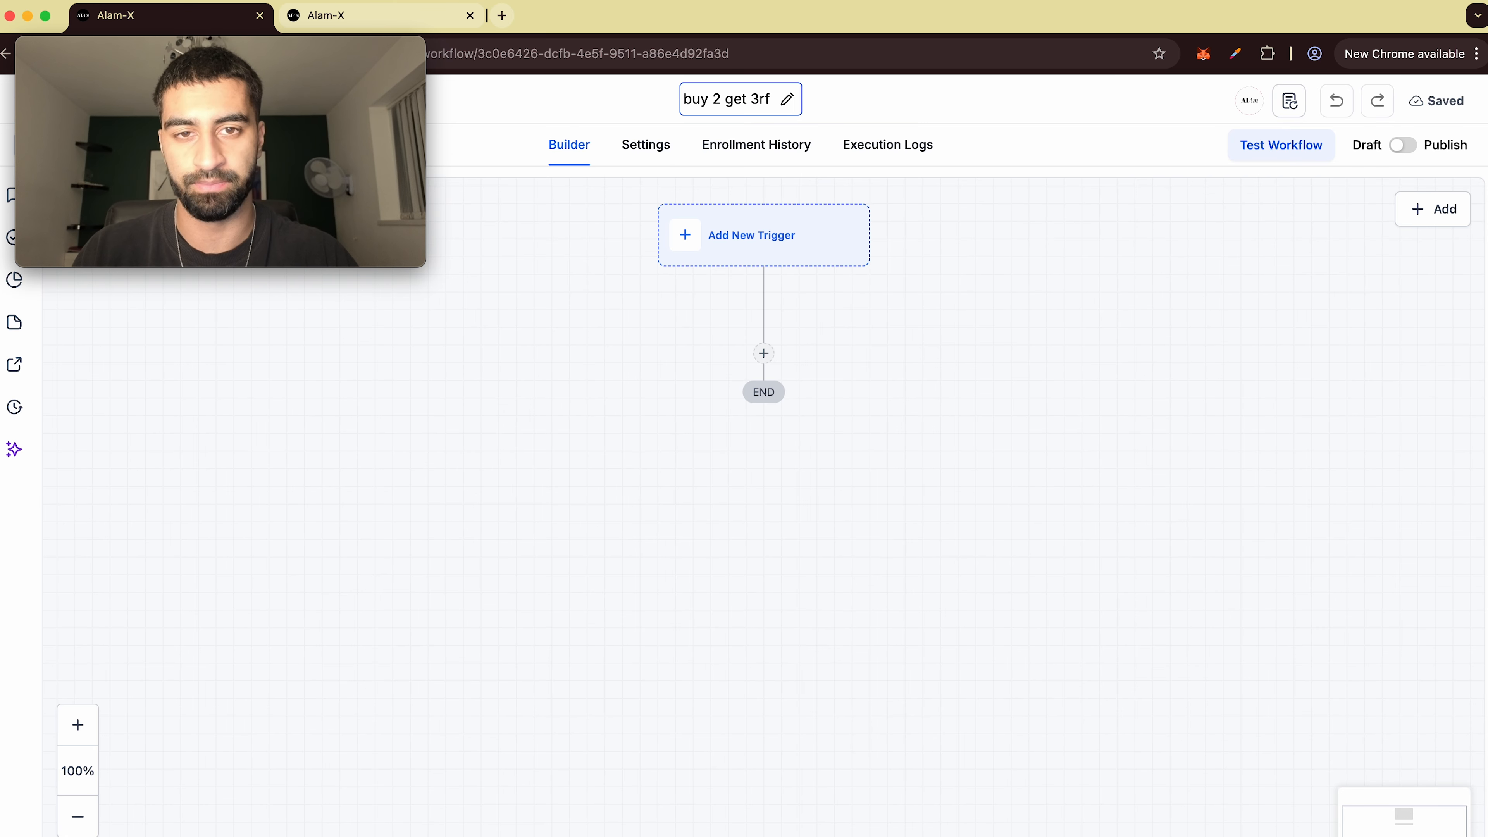
key(BackSpace)
text(d free)
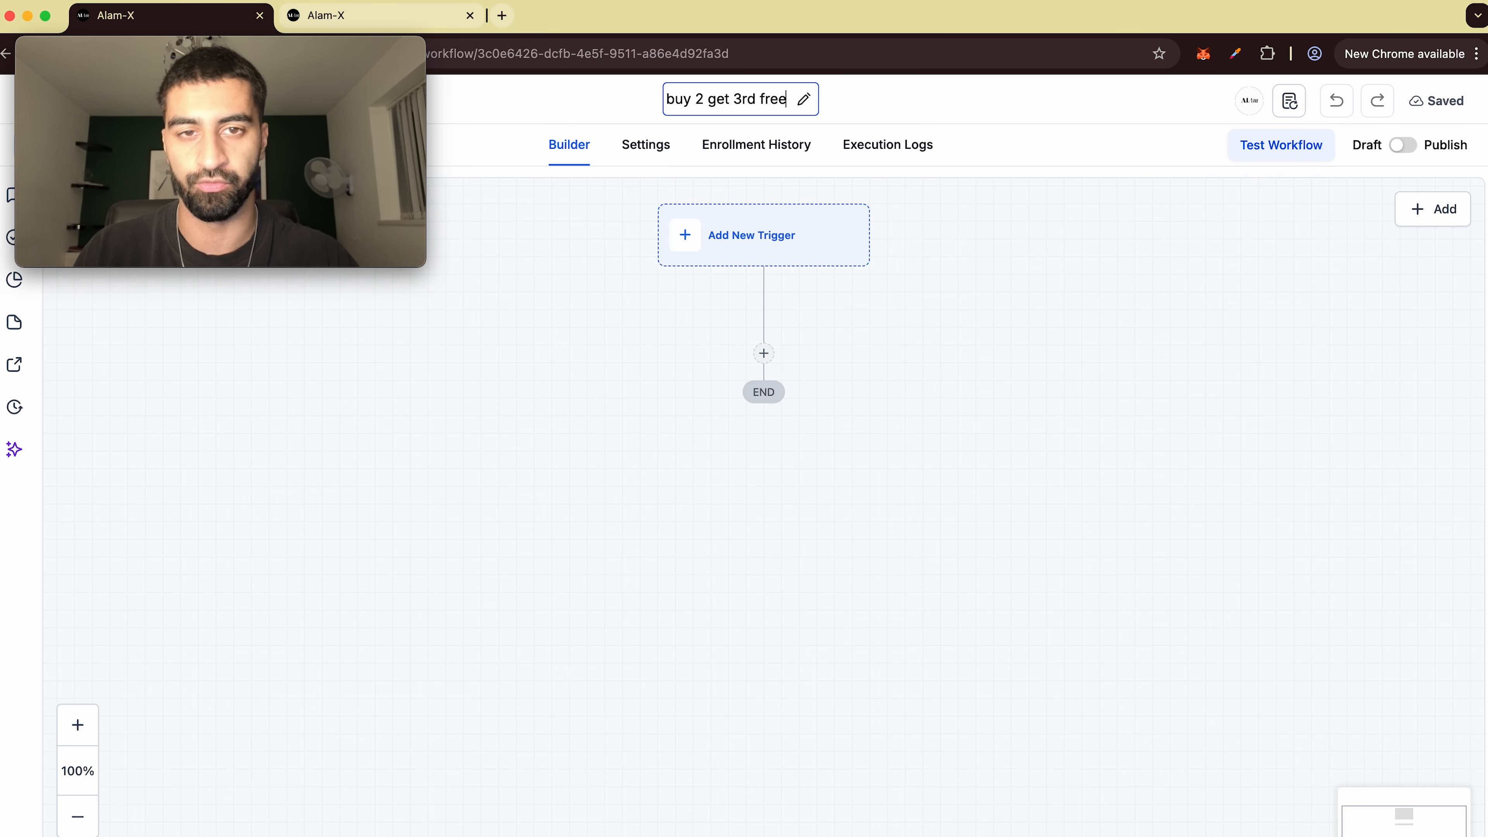
key(Return)
- Search for "order" among the workflow triggers and choose Order Submitted as the new trigger
click(777, 234)
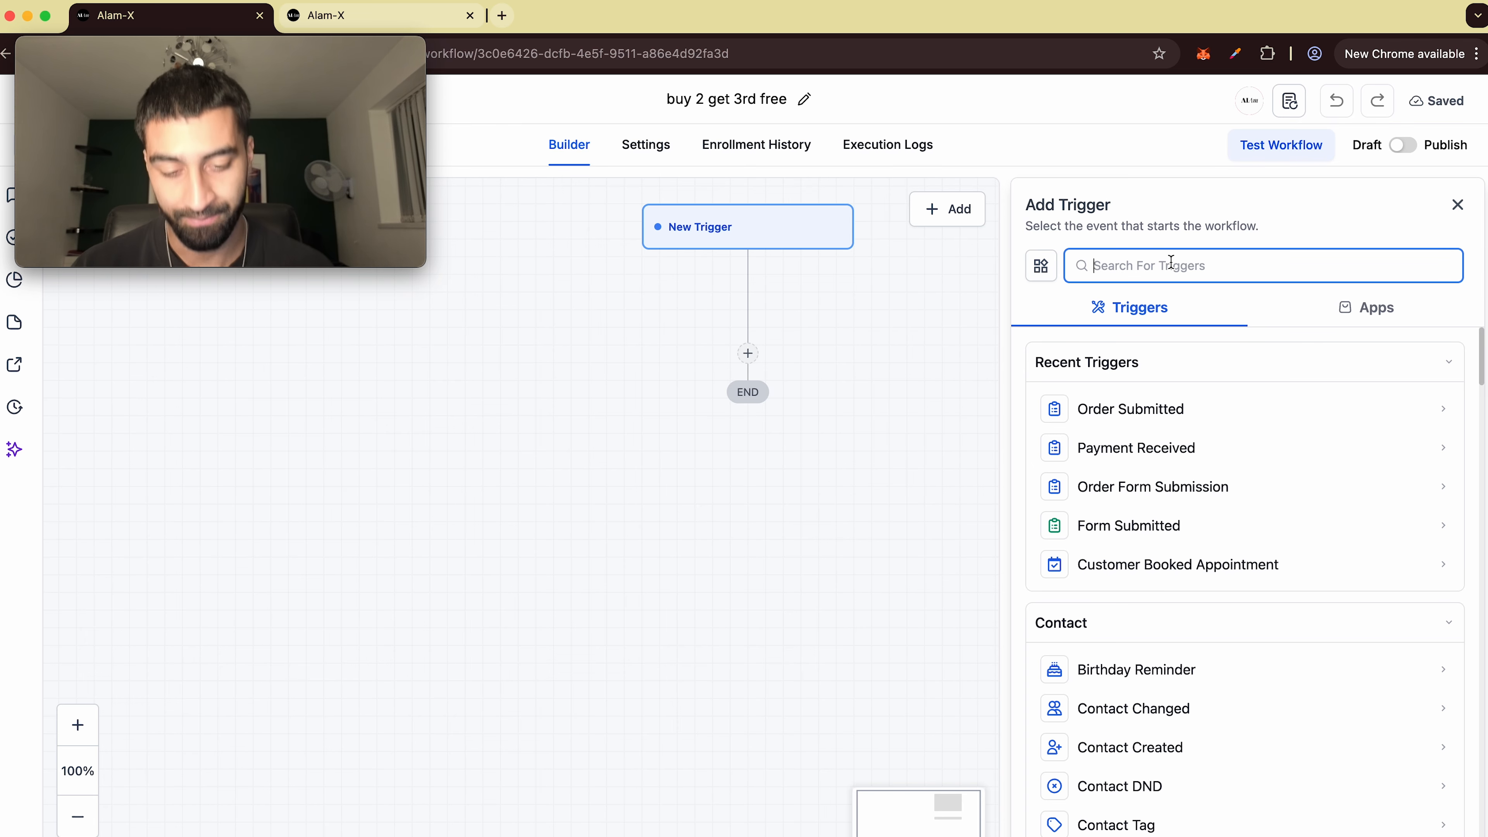
text(order)
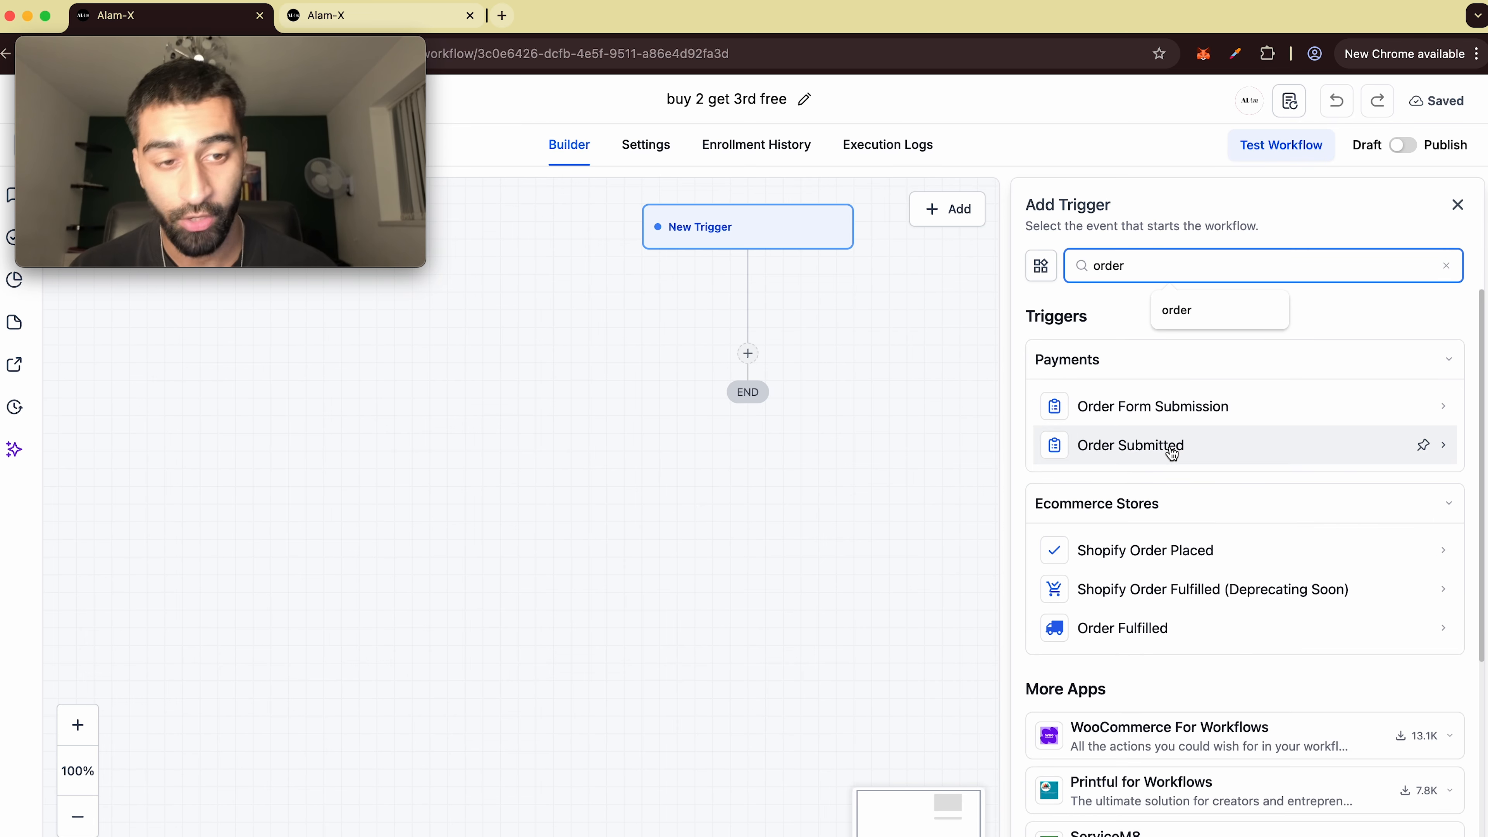
click(1170, 448)
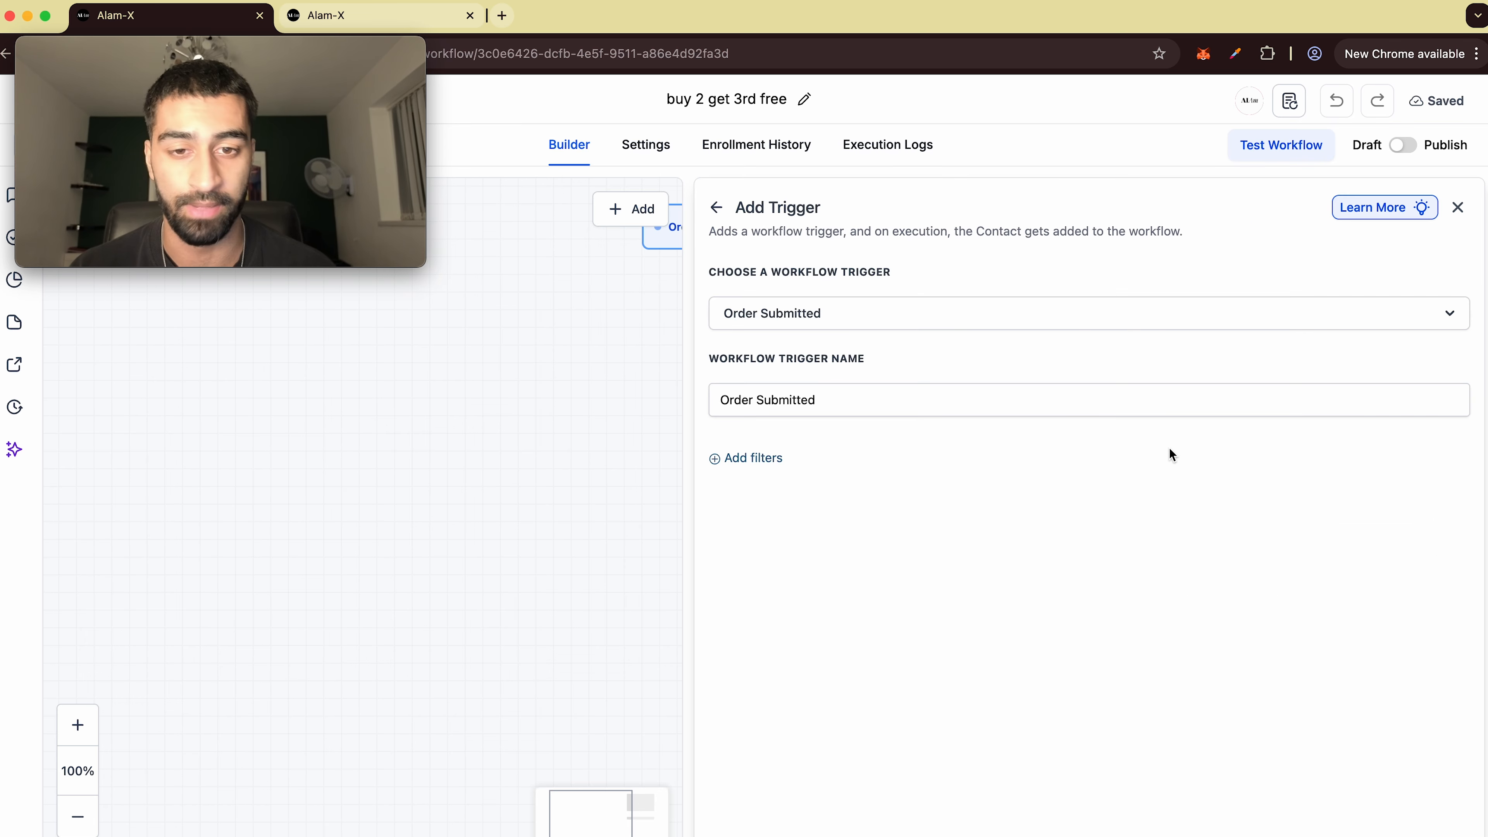
- Try a trigger filter where Order Source Is Store, and remove that filter
click(796, 459)
click(768, 481)
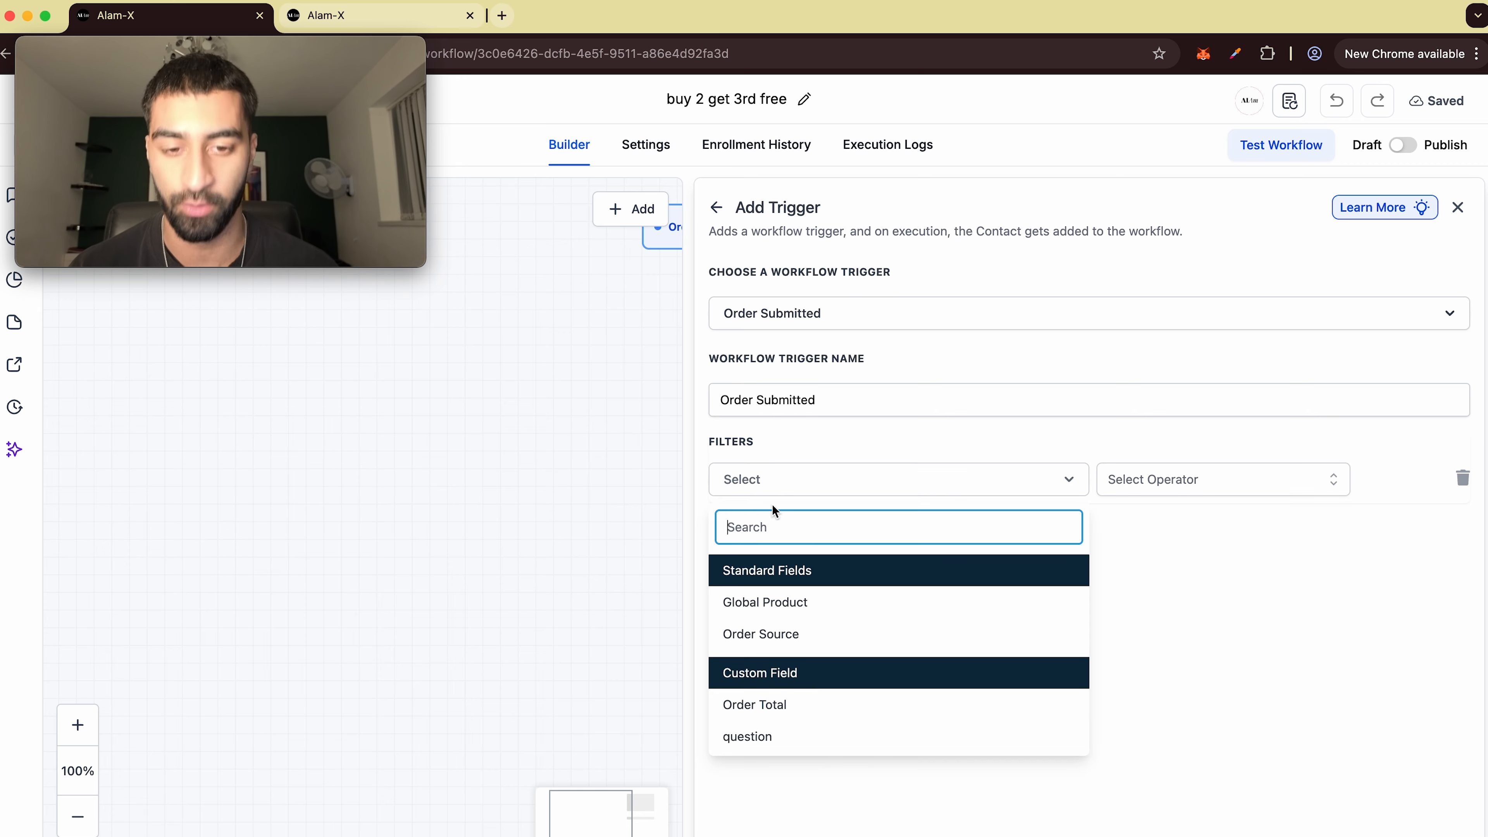
click(783, 640)
click(1195, 487)
click(1189, 521)
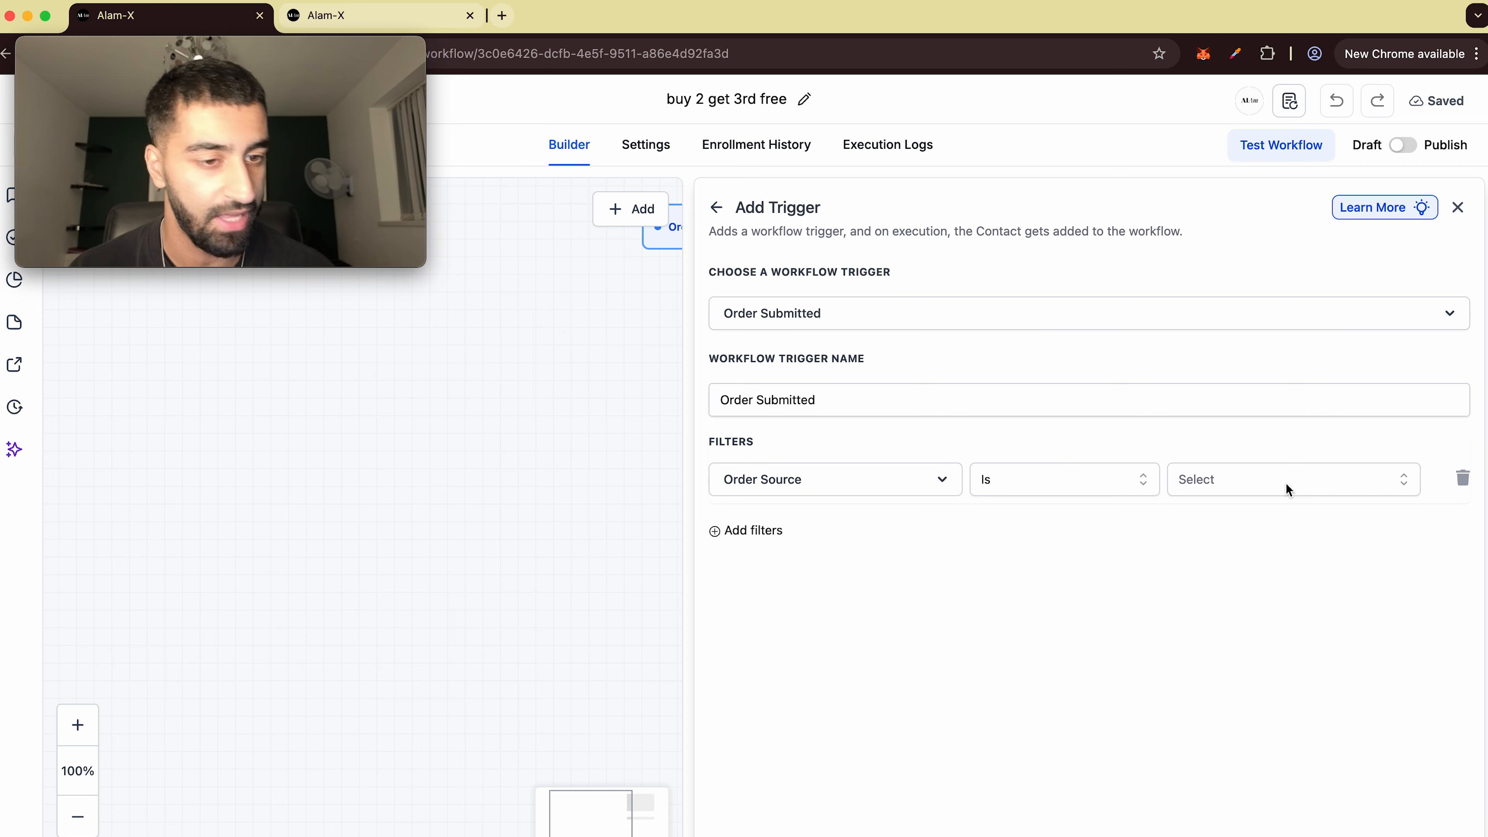
click(1285, 483)
scroll(1238, 643, down, 3)
click(1227, 706)
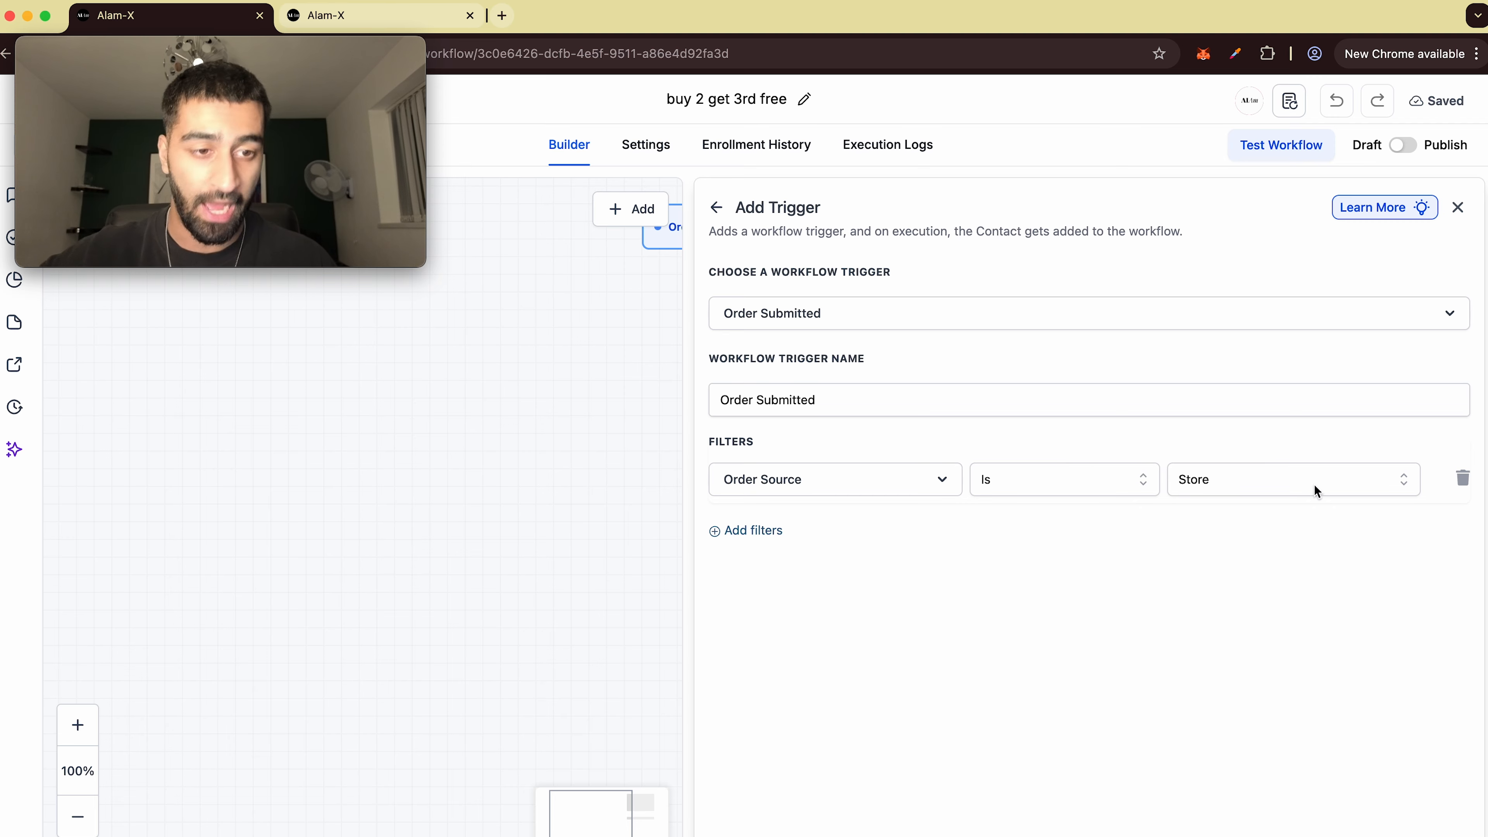
click(1463, 479)
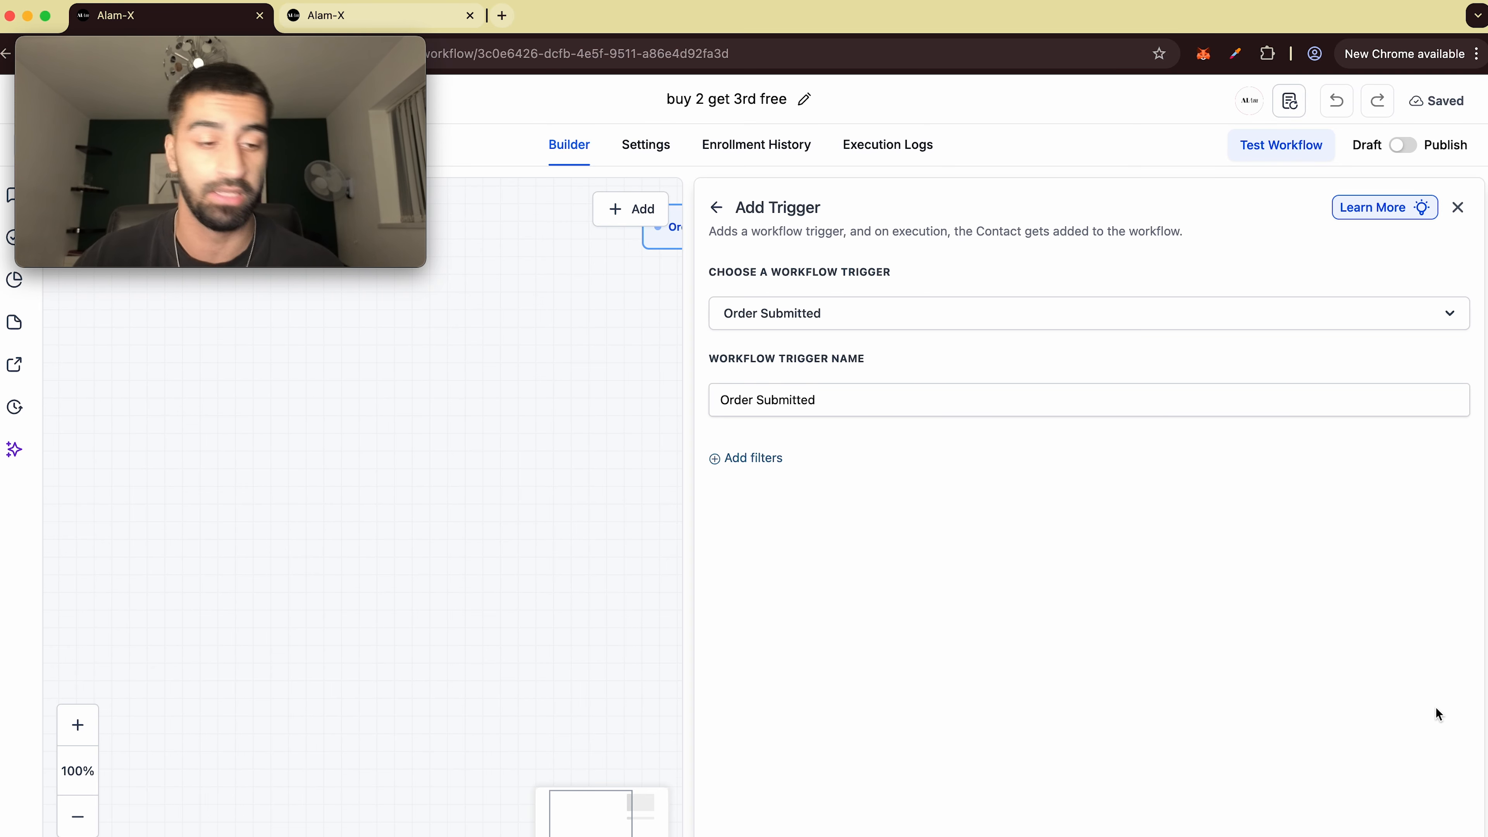
- Save the Order Submitted trigger without any filters
click(1426, 835)
scroll(875, 473, up, 4)
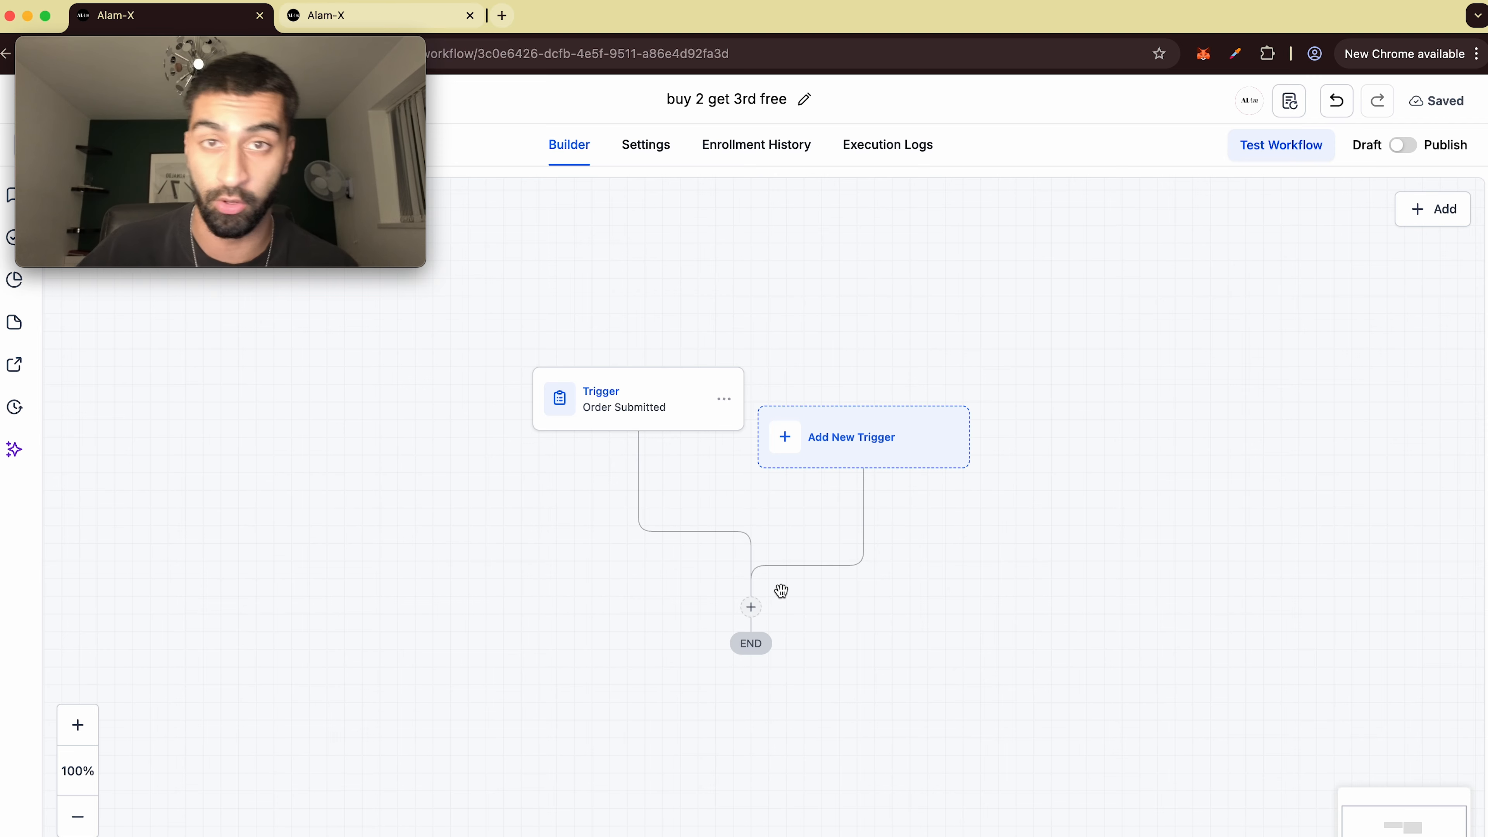
- Add an If / Else condition action to the workflow below the Order Submitted trigger
click(750, 607)
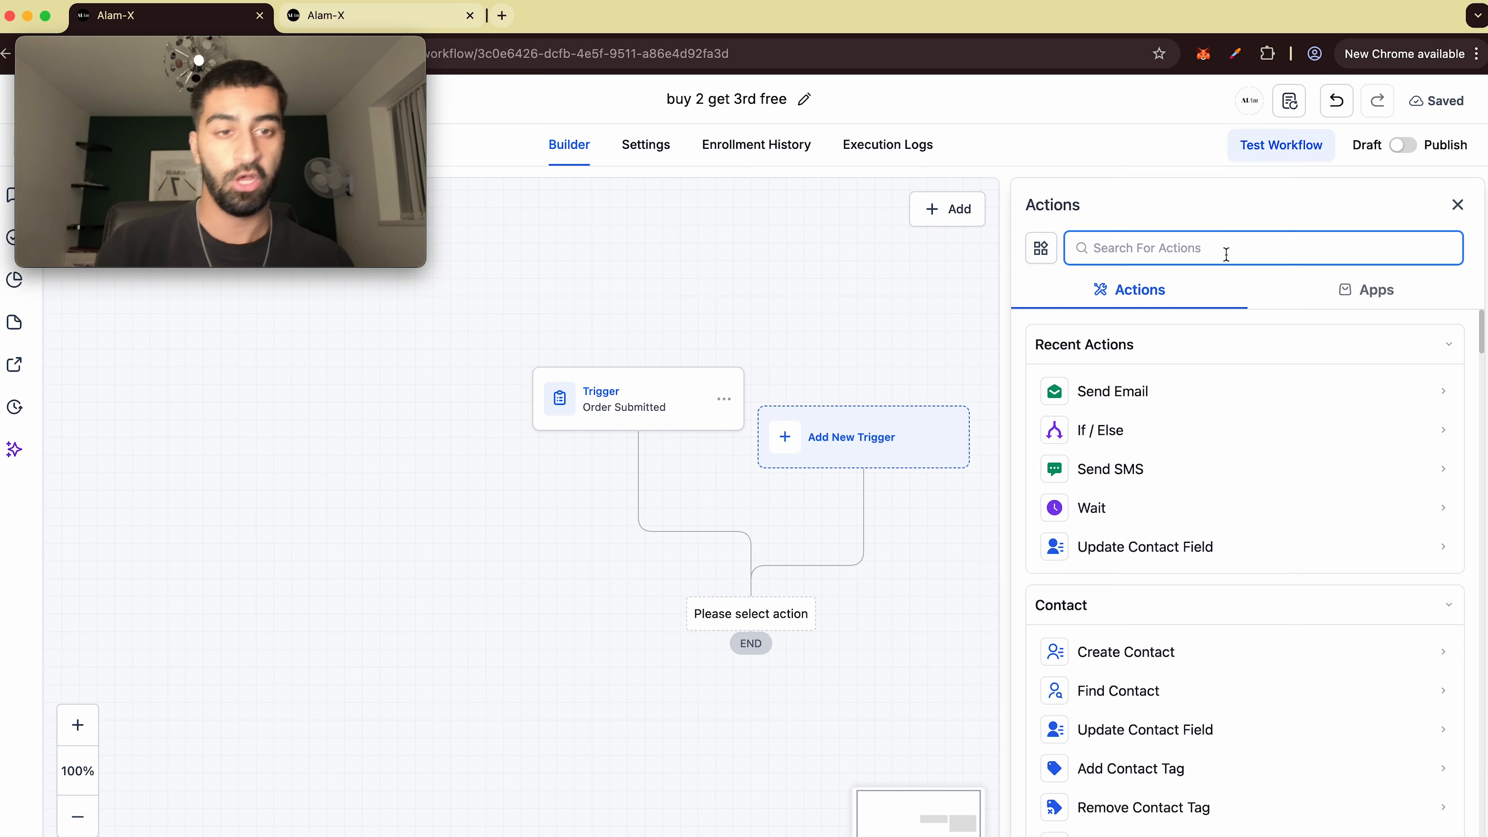
text(if)
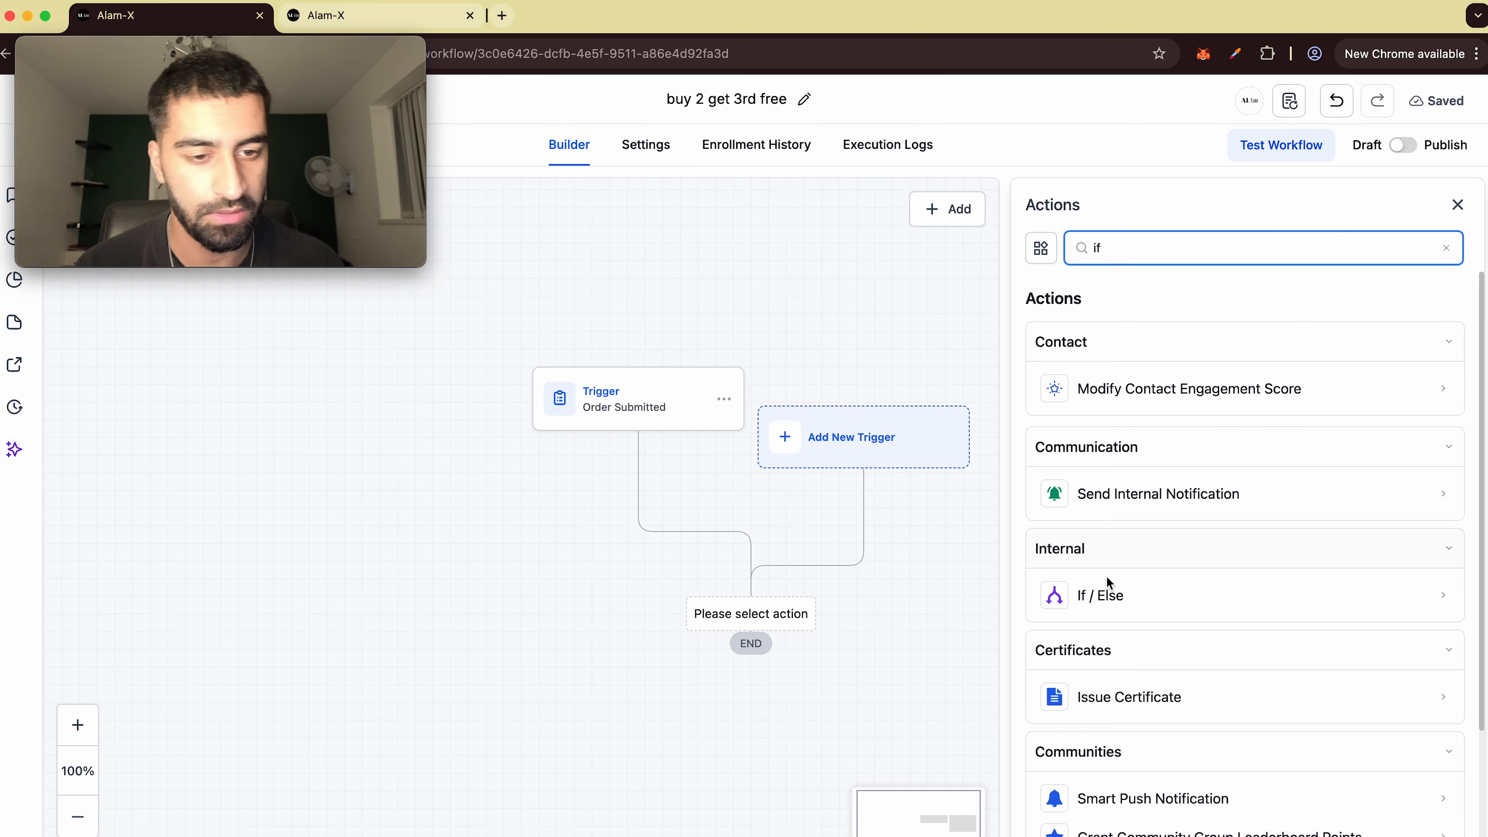
click(1106, 593)
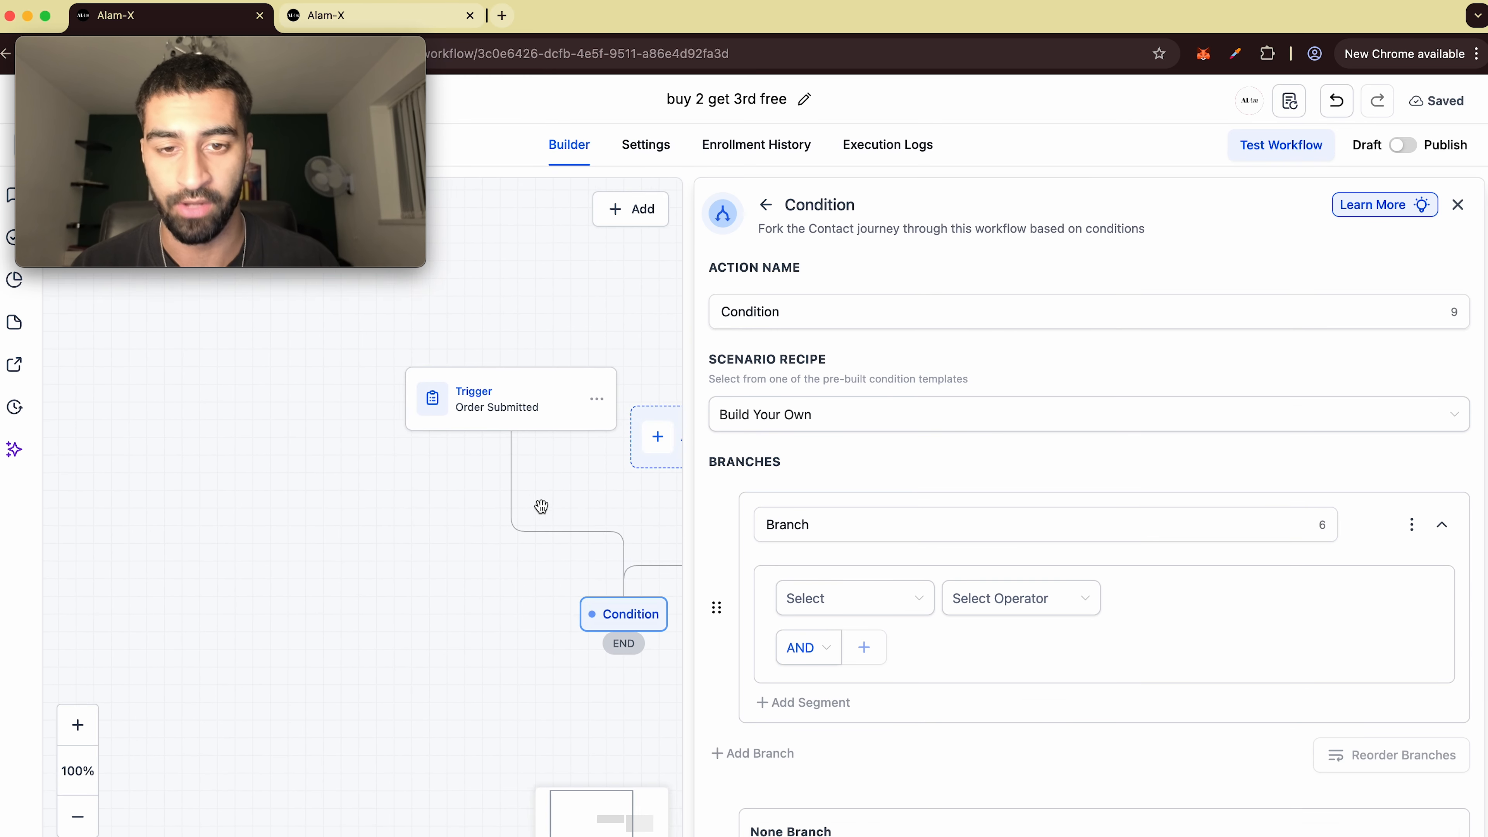
- Rename the condition's first branch as "Order over £40"
click(803, 524)
key(super+a)
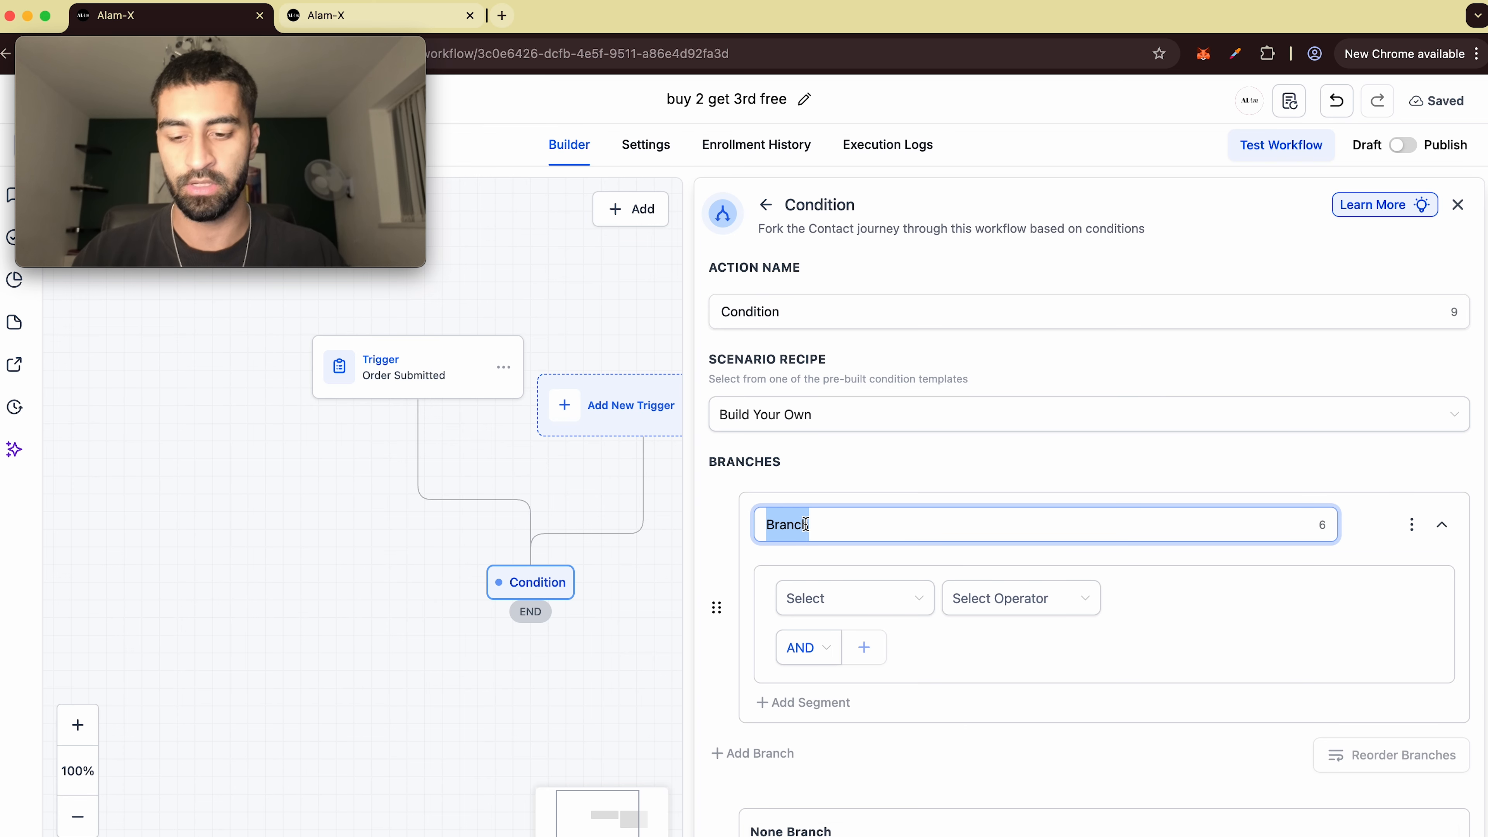
text(Order over £40)
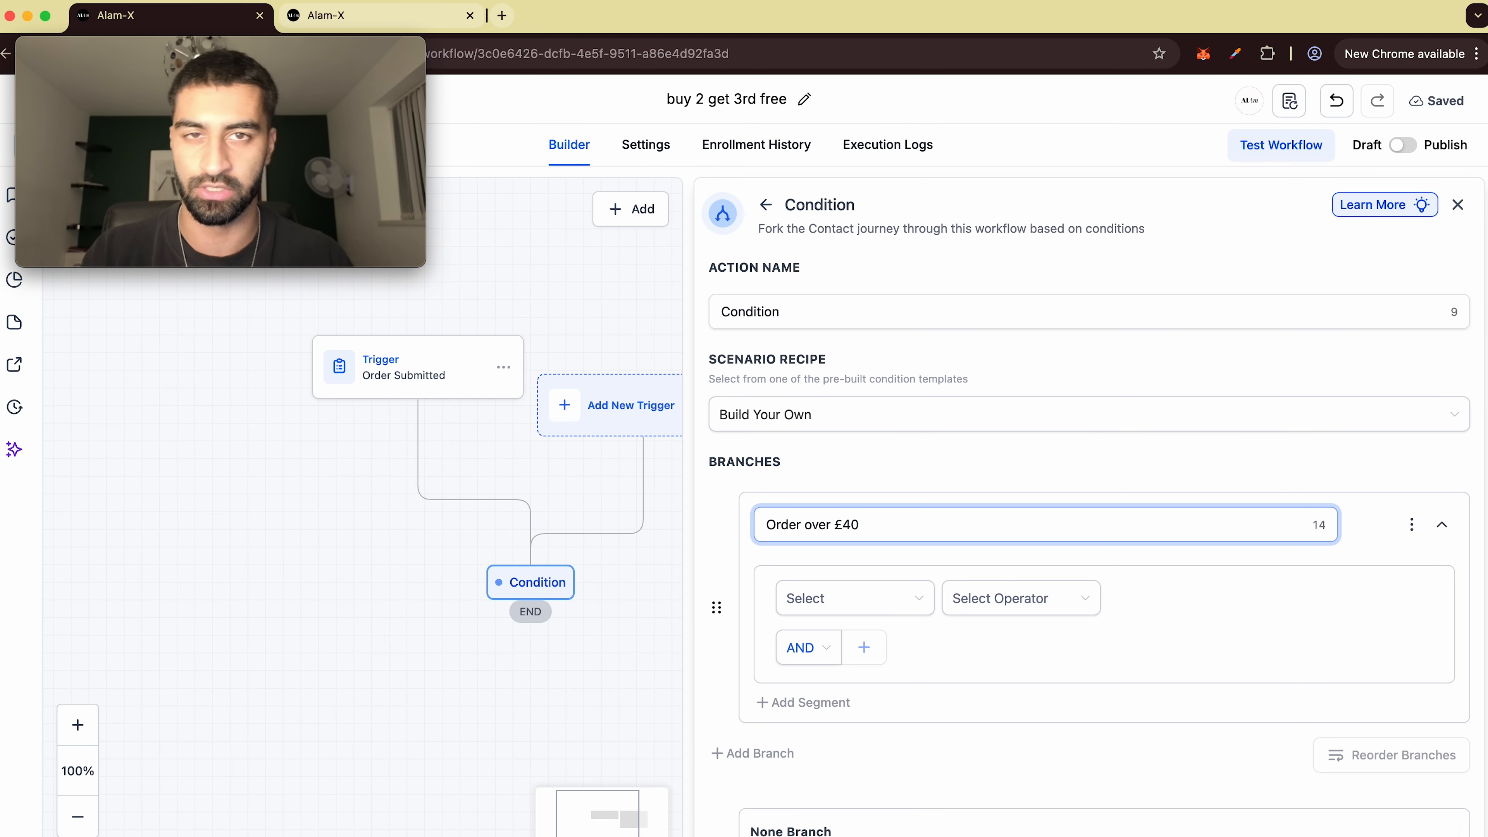
- Try a branch condition where Order Total is greater than or equal to 40, and clear that condition
scroll(710, 555, down, 1)
click(831, 569)
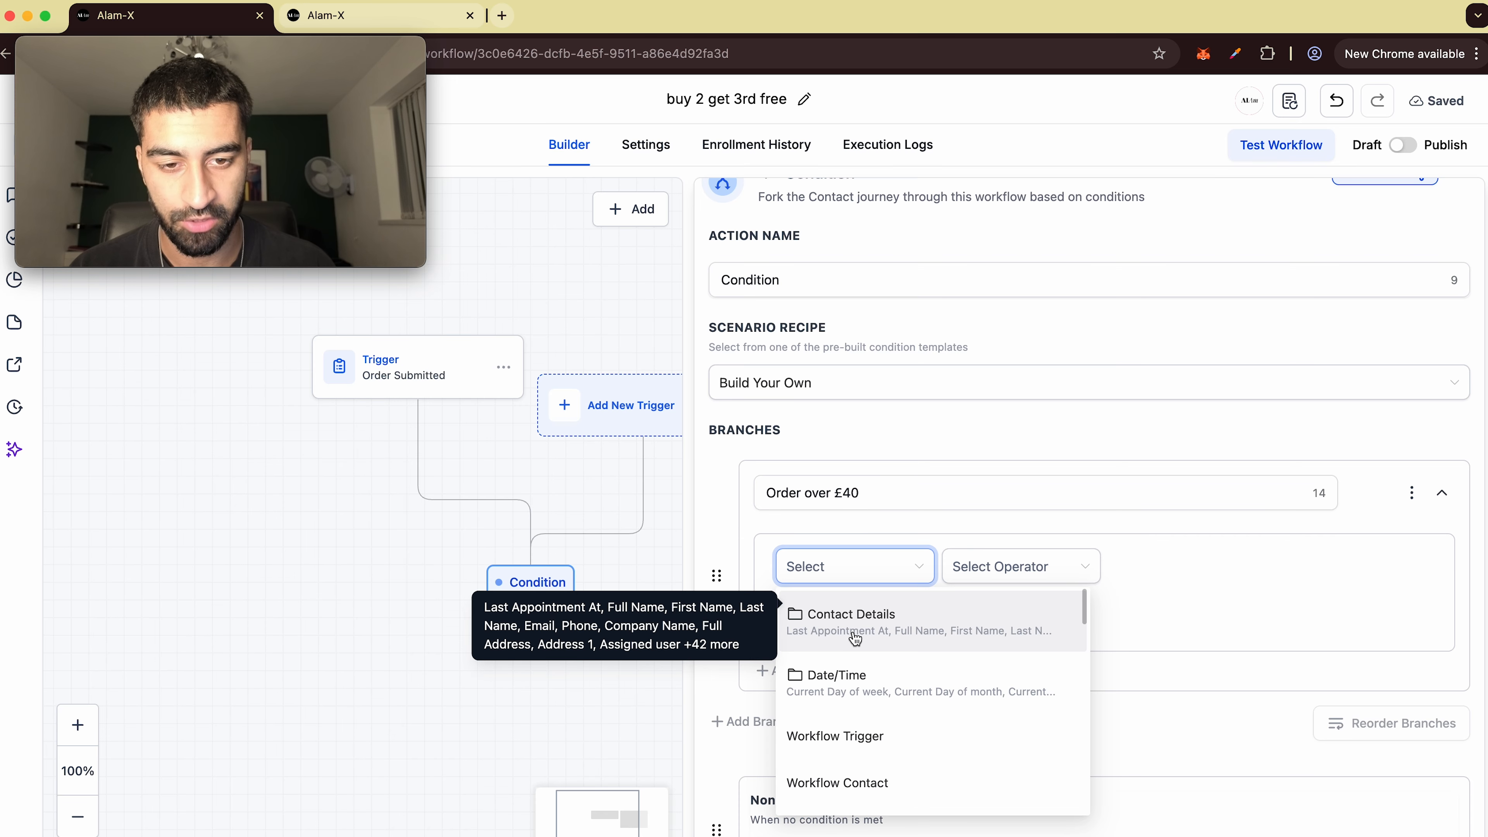
scroll(852, 636, down, 4)
click(834, 693)
scroll(849, 692, down, 1)
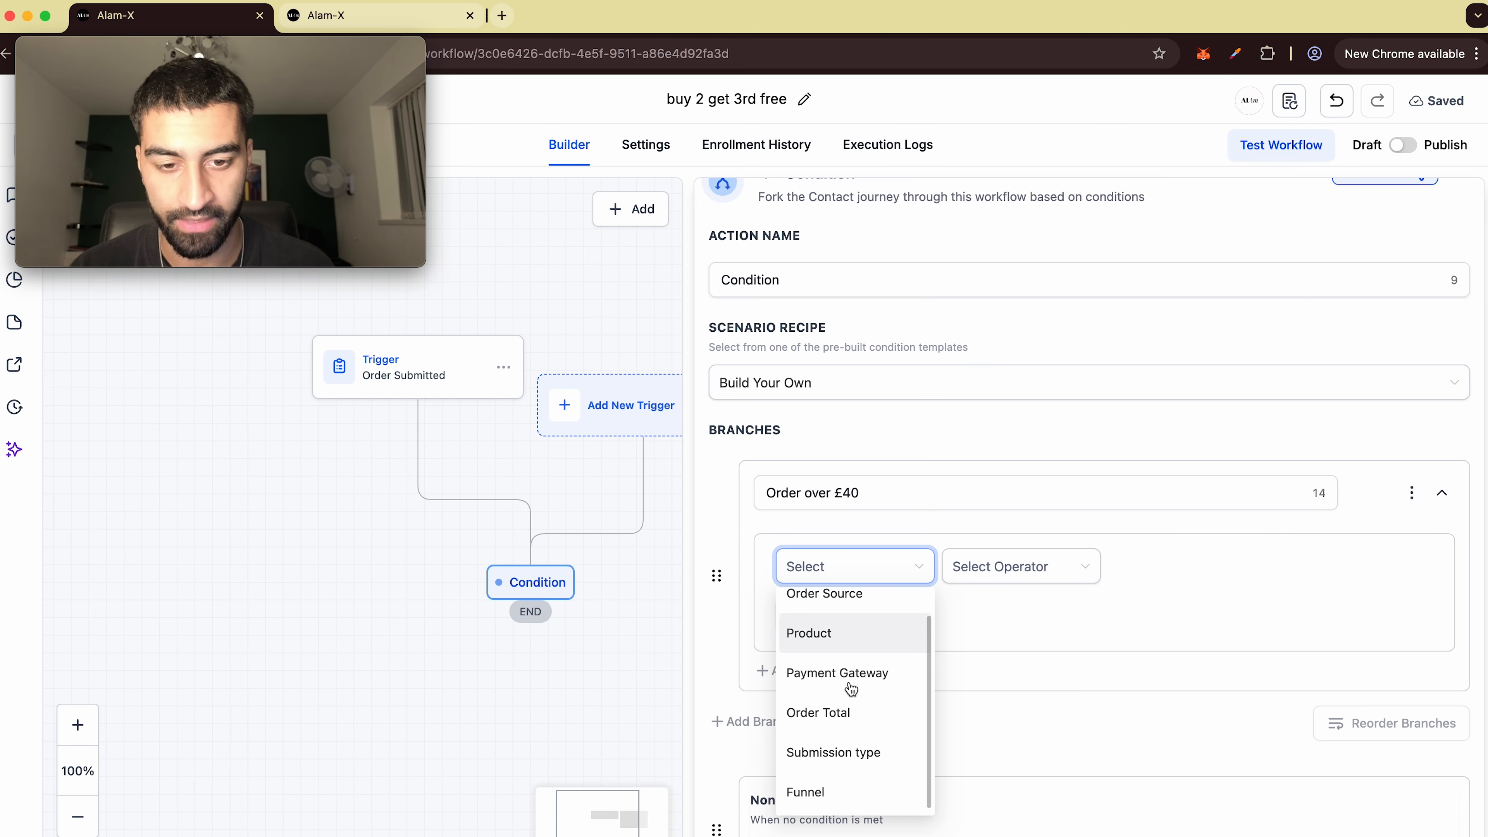
click(835, 711)
click(1009, 568)
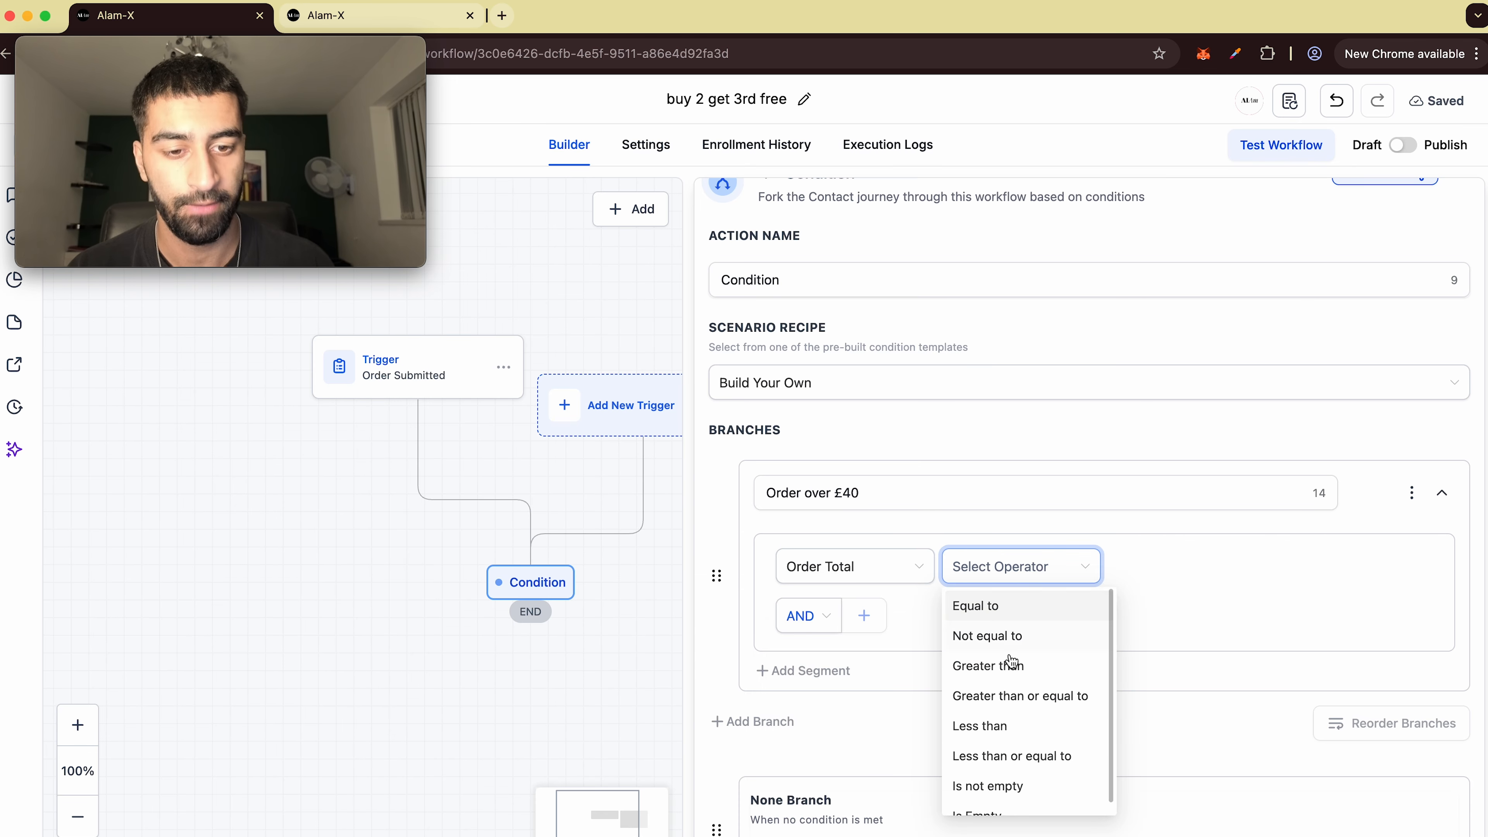
click(1032, 698)
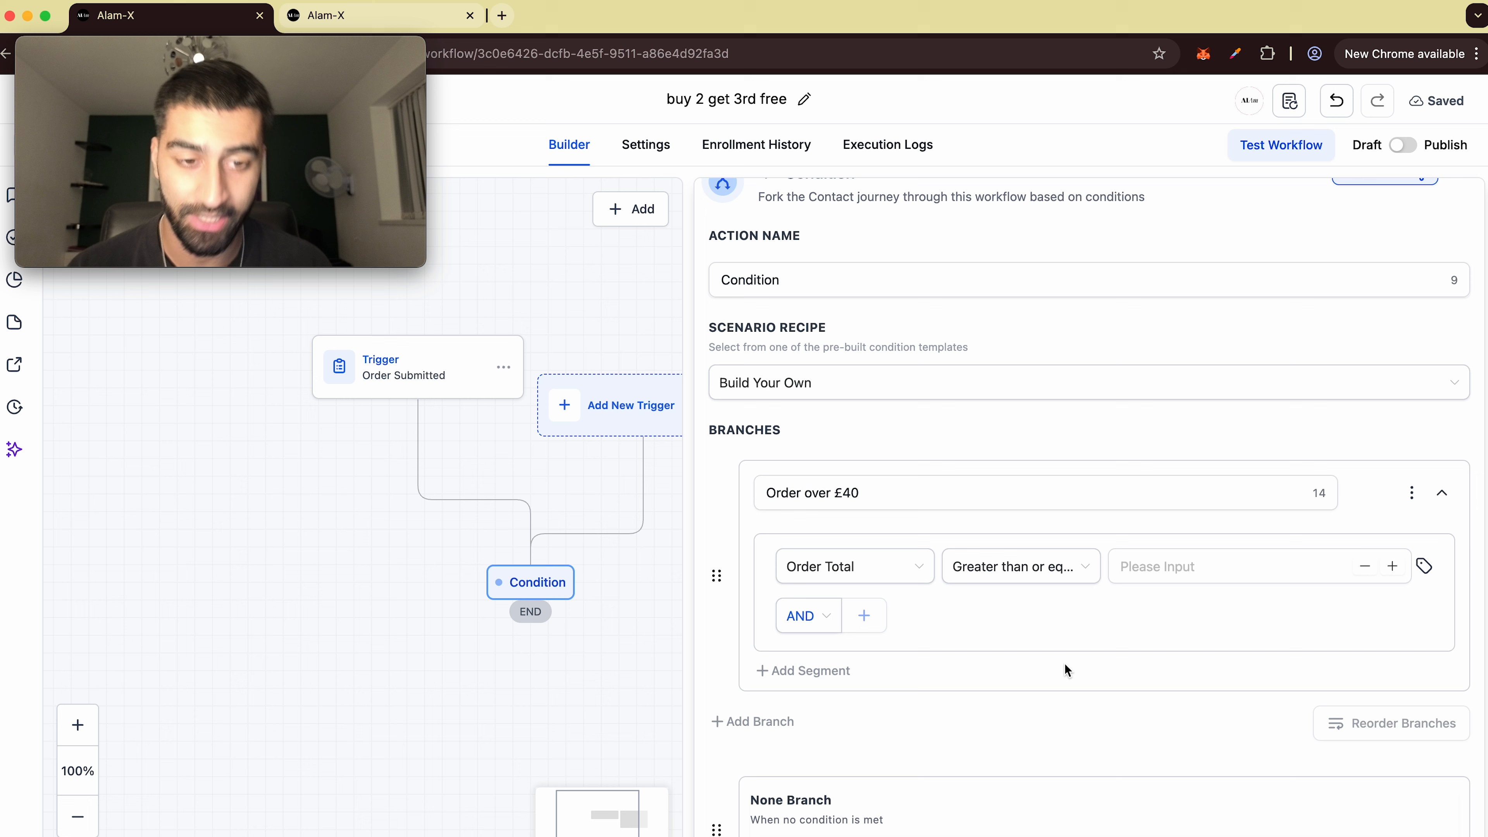
click(1172, 566)
text(40)
click(1114, 623)
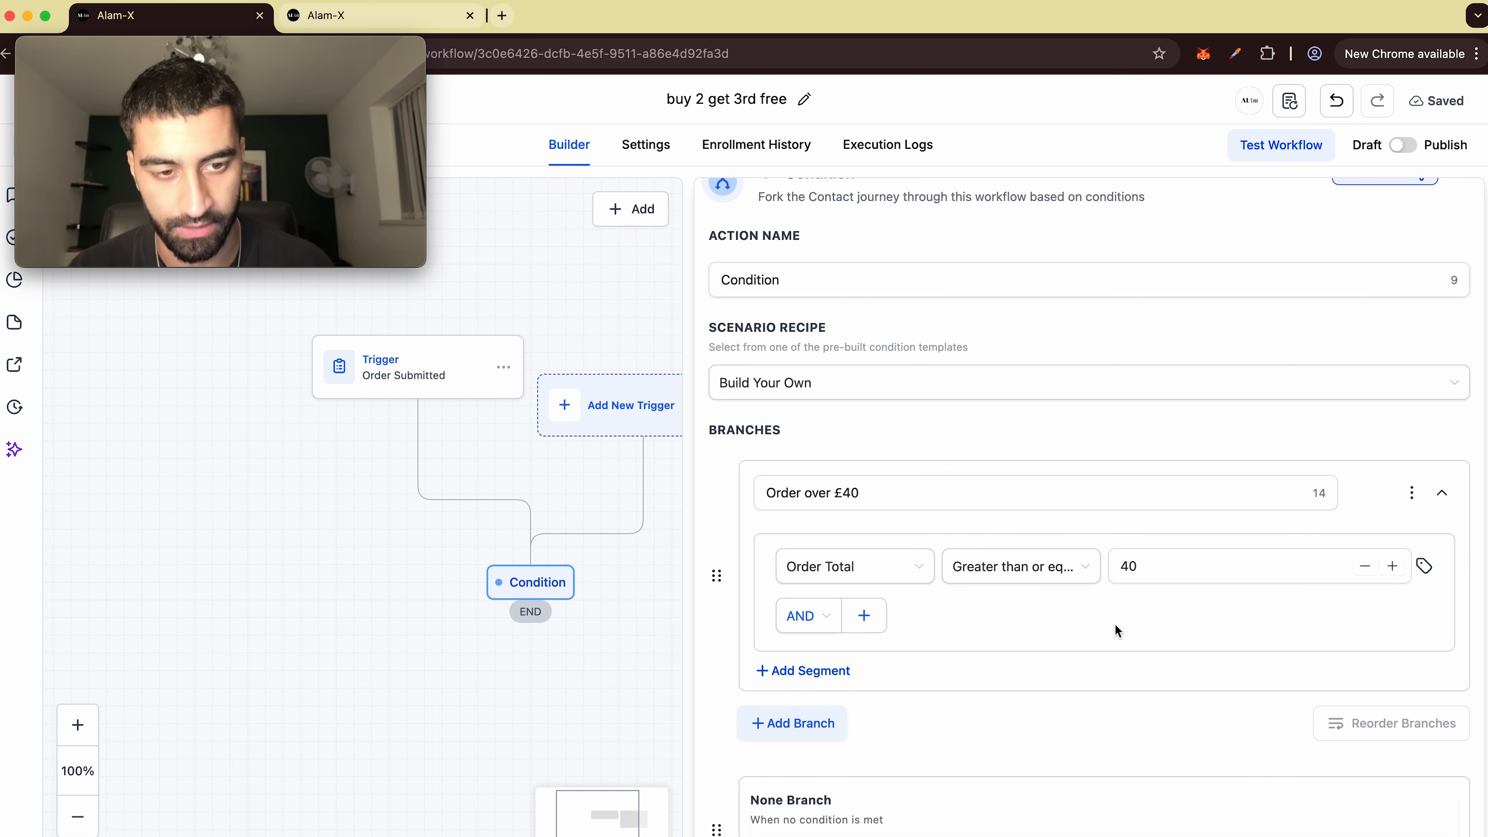
click(979, 566)
click(861, 564)
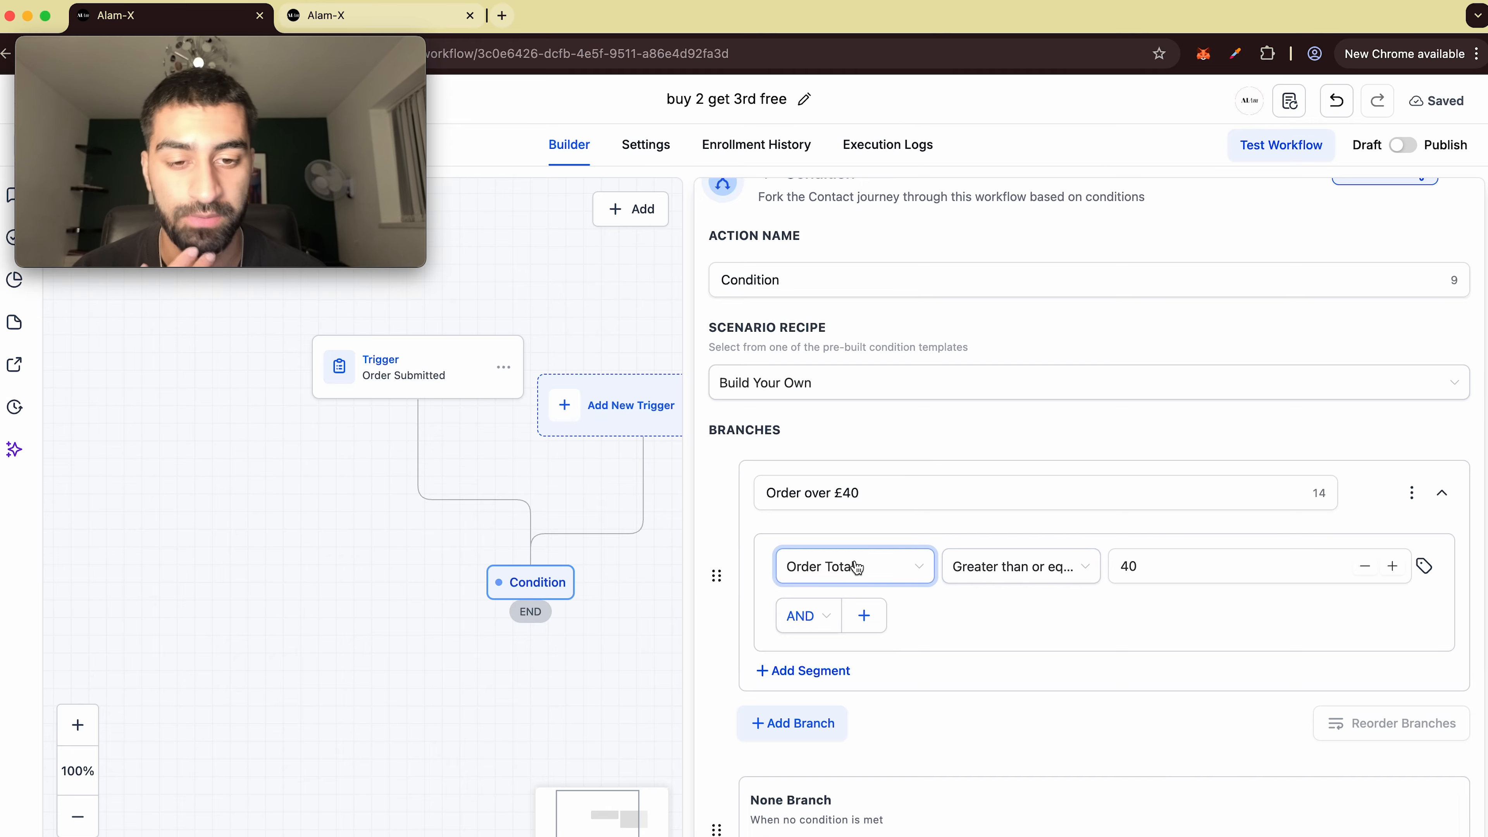
scroll(870, 626, up, 2)
click(848, 609)
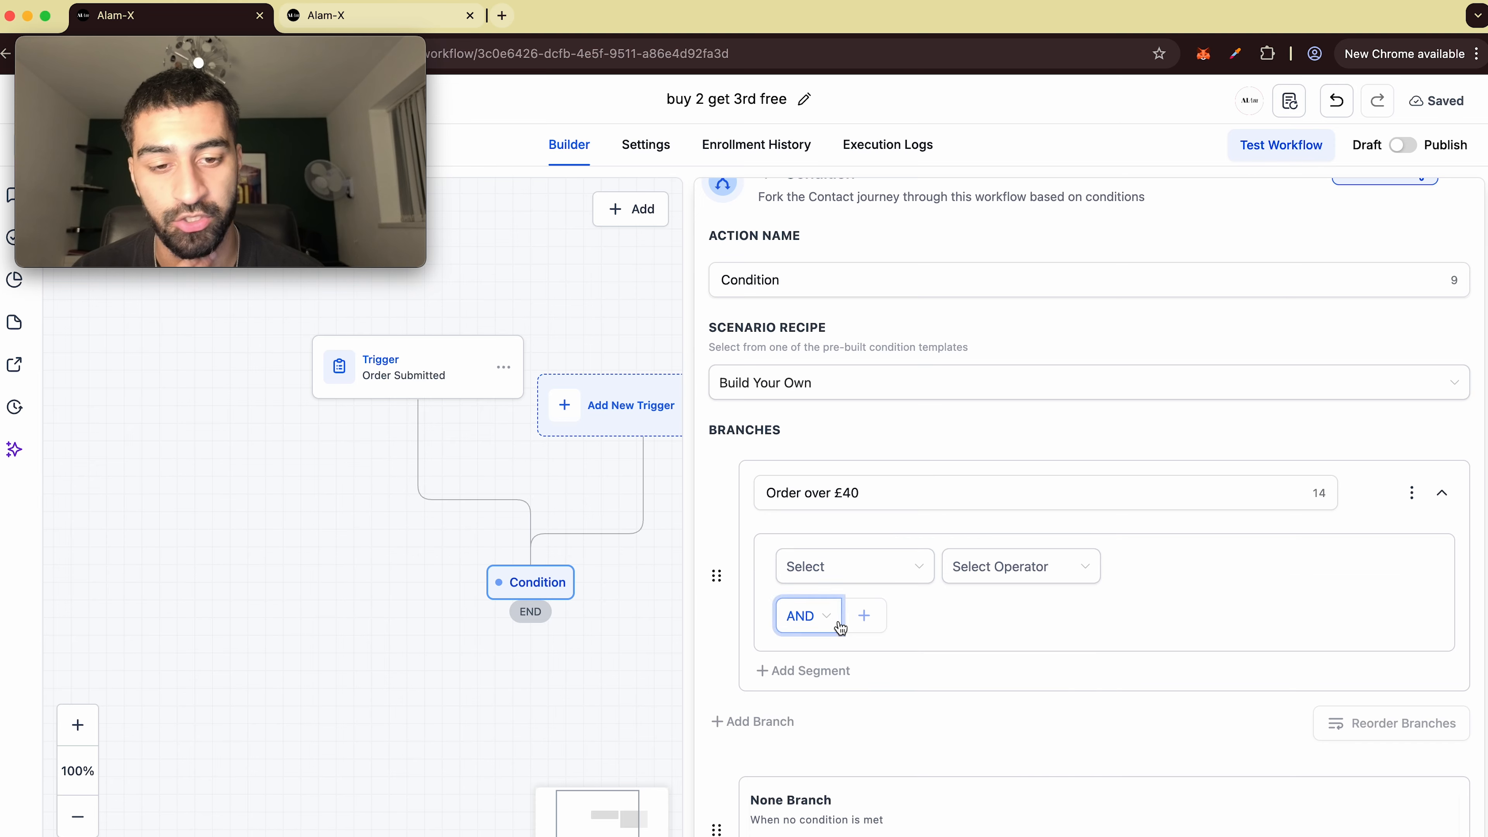
- Set the Order over £40 branch to require an Order Total greater than or equal to 40, and close the condition settings
scroll(861, 657, down, 5)
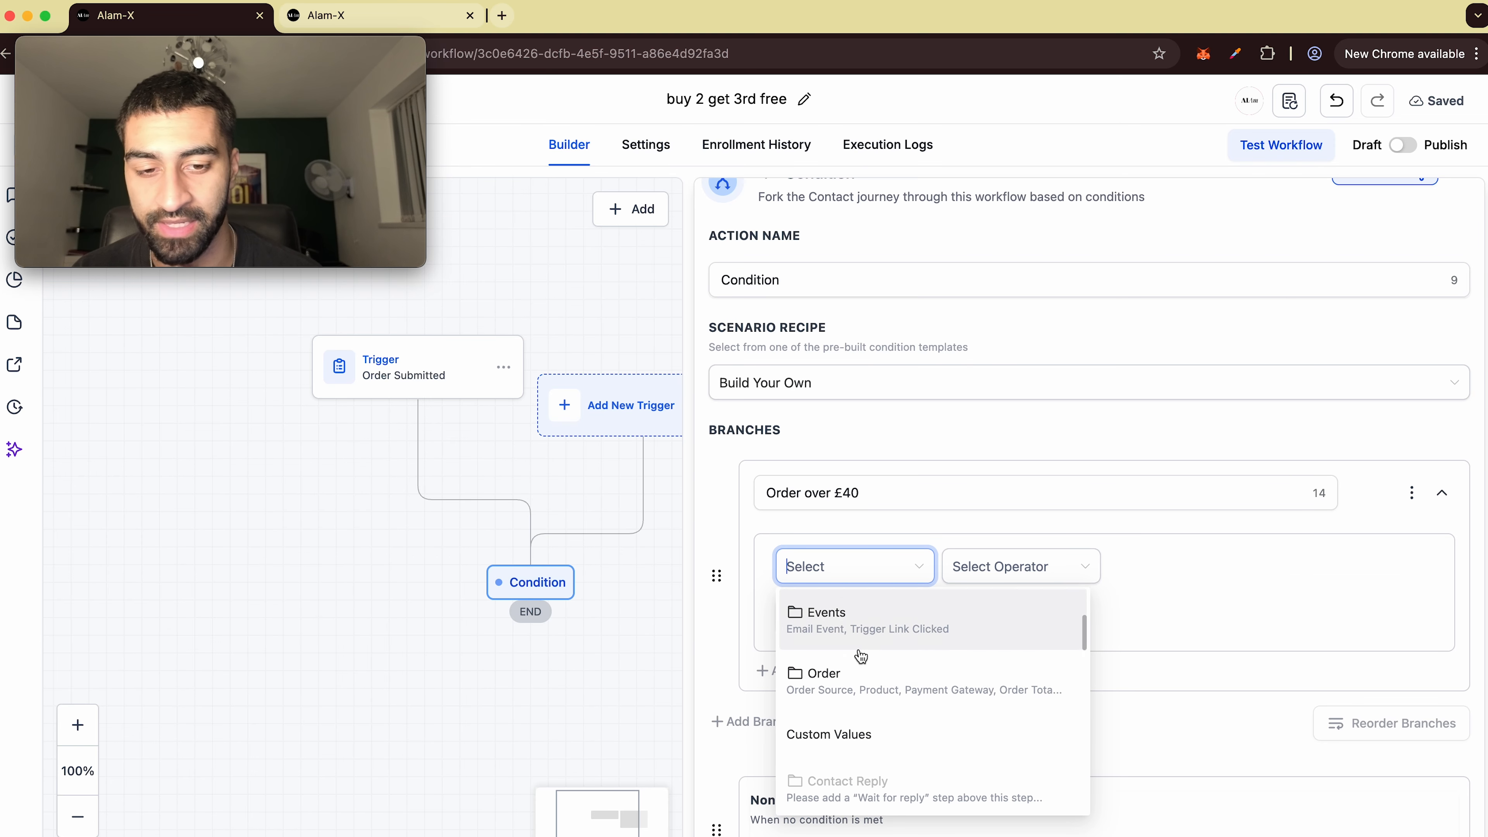
scroll(983, 662, up, 3)
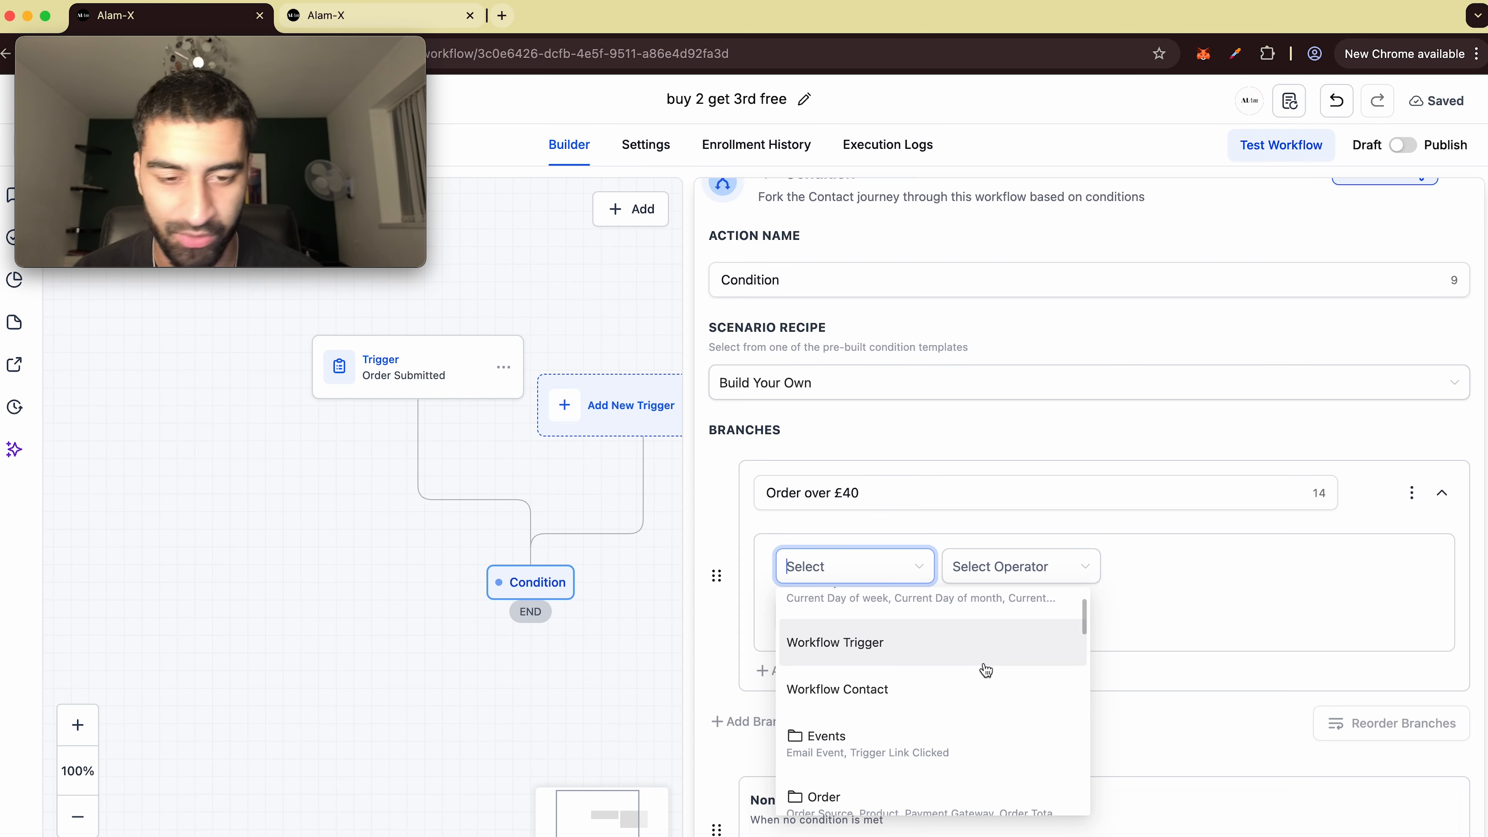
scroll(977, 671, down, 2)
click(931, 706)
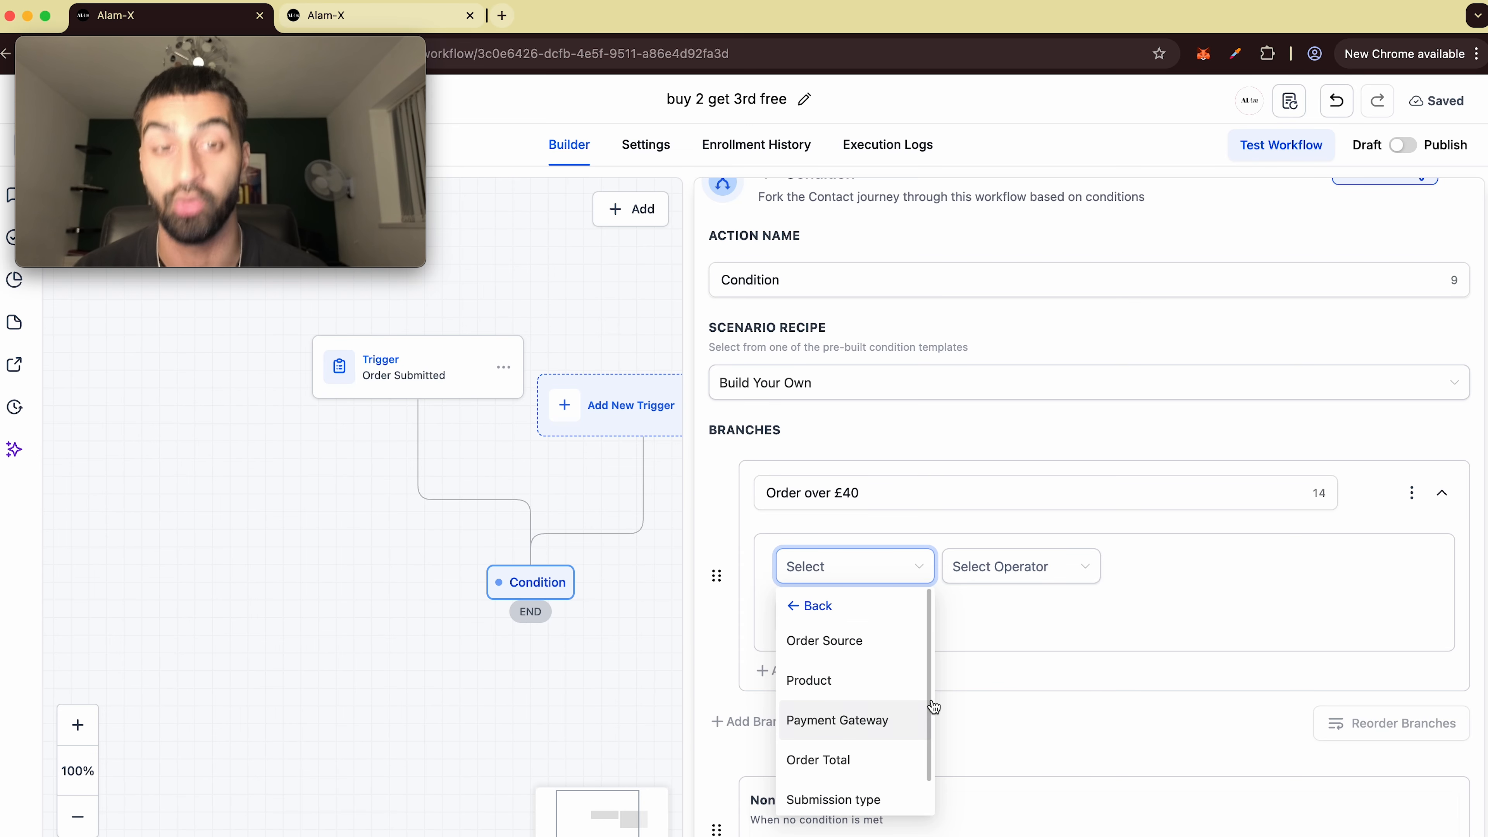
scroll(902, 674, down, 1)
click(850, 705)
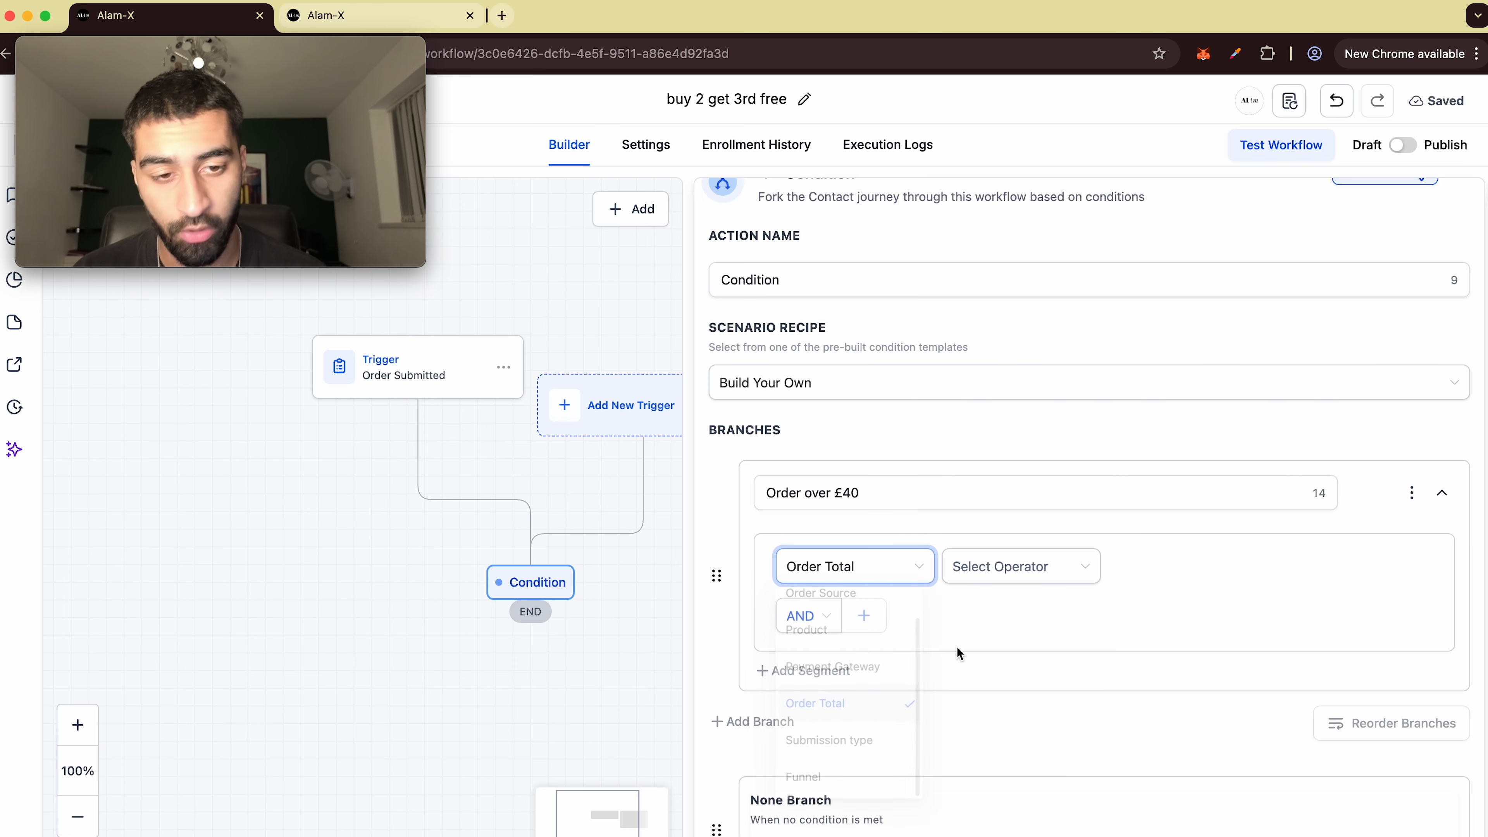
click(996, 694)
click(1195, 567)
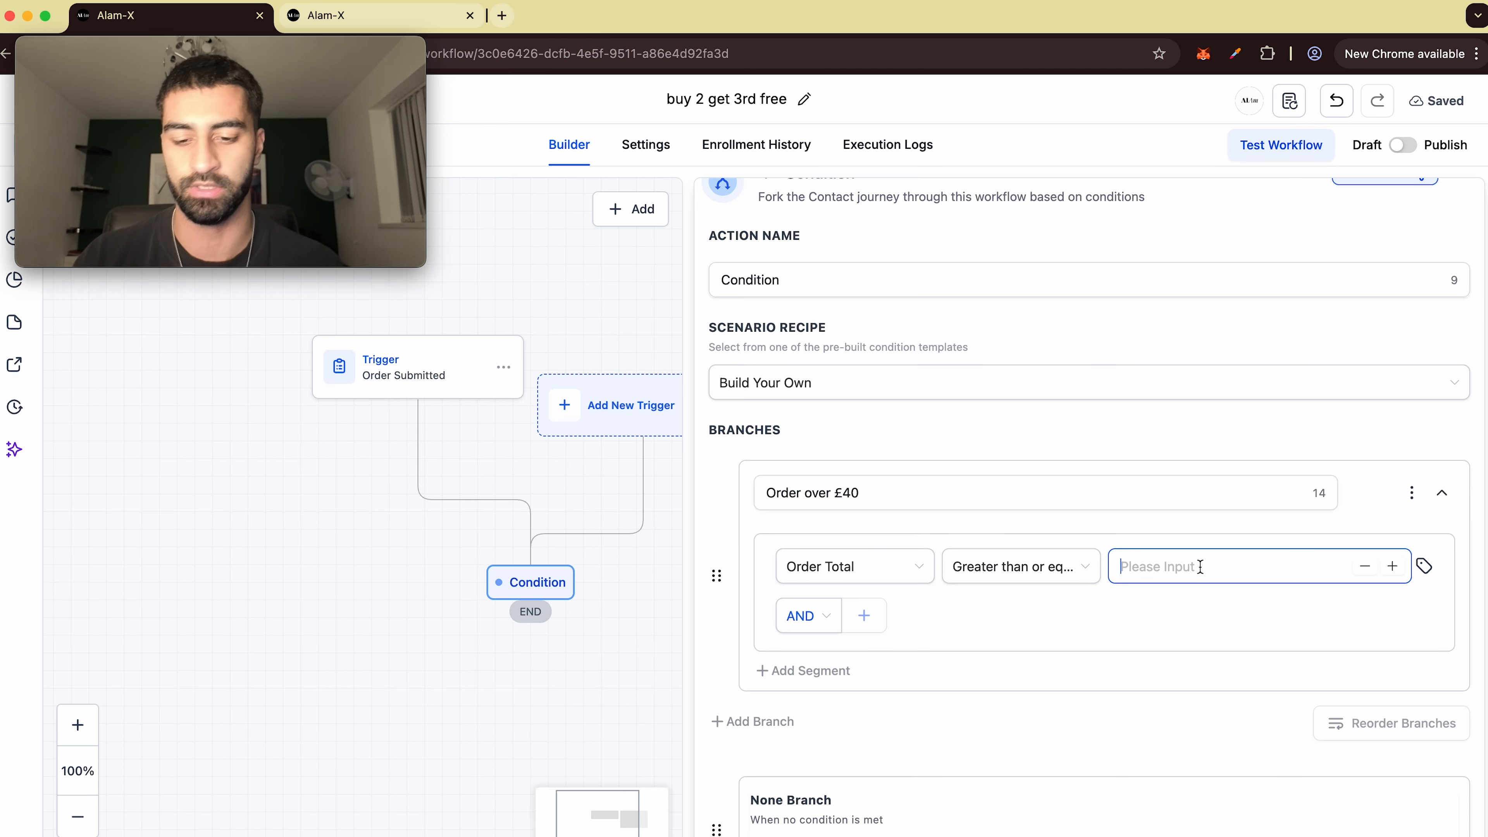
text(40)
click(667, 489)
scroll(597, 478, down, 4)
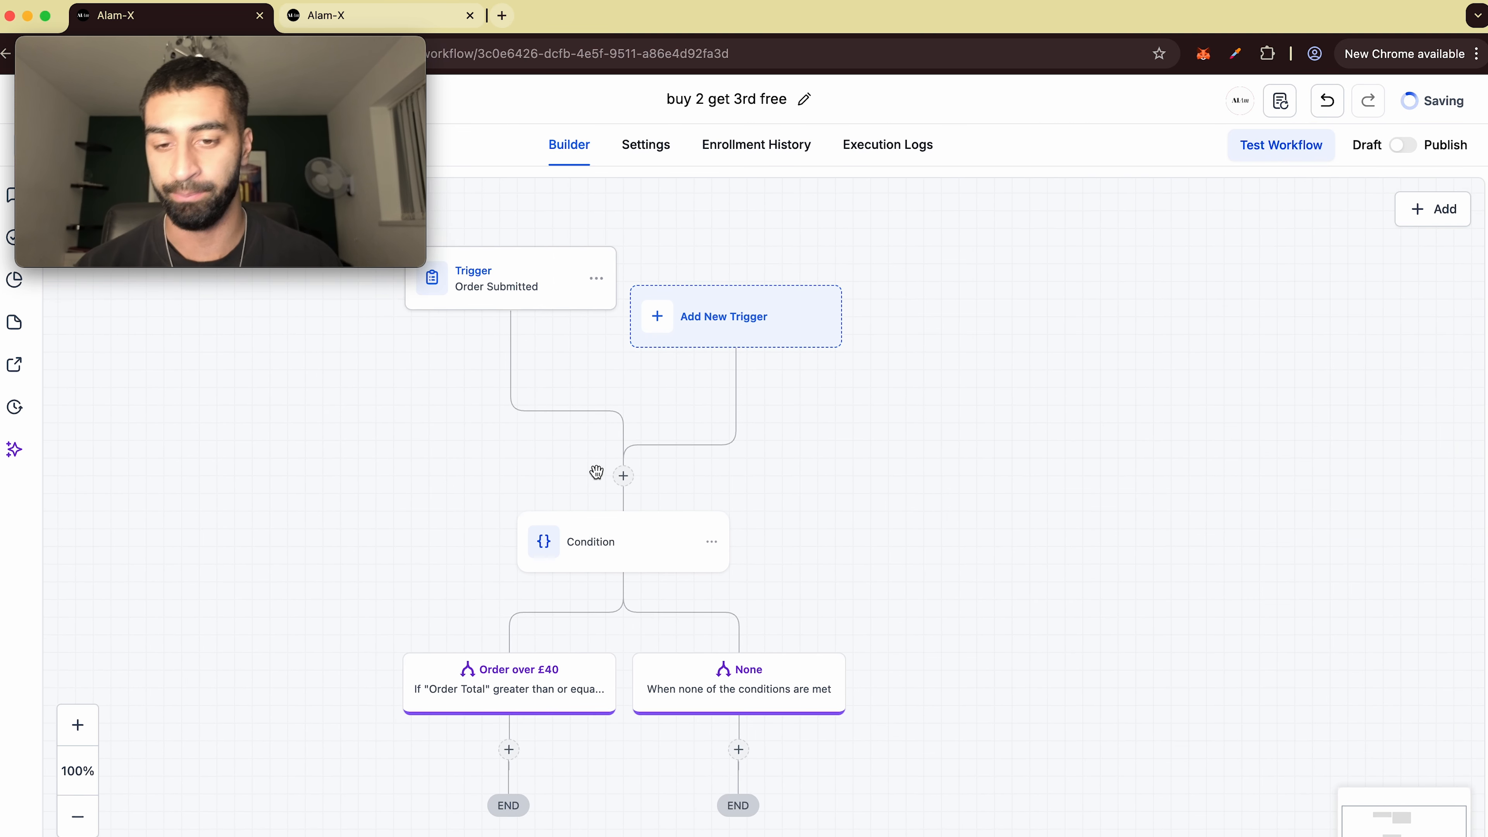
- Add an Internal Notification action below the Order over £40 branch and set its type to Notification
scroll(598, 478, up, 5)
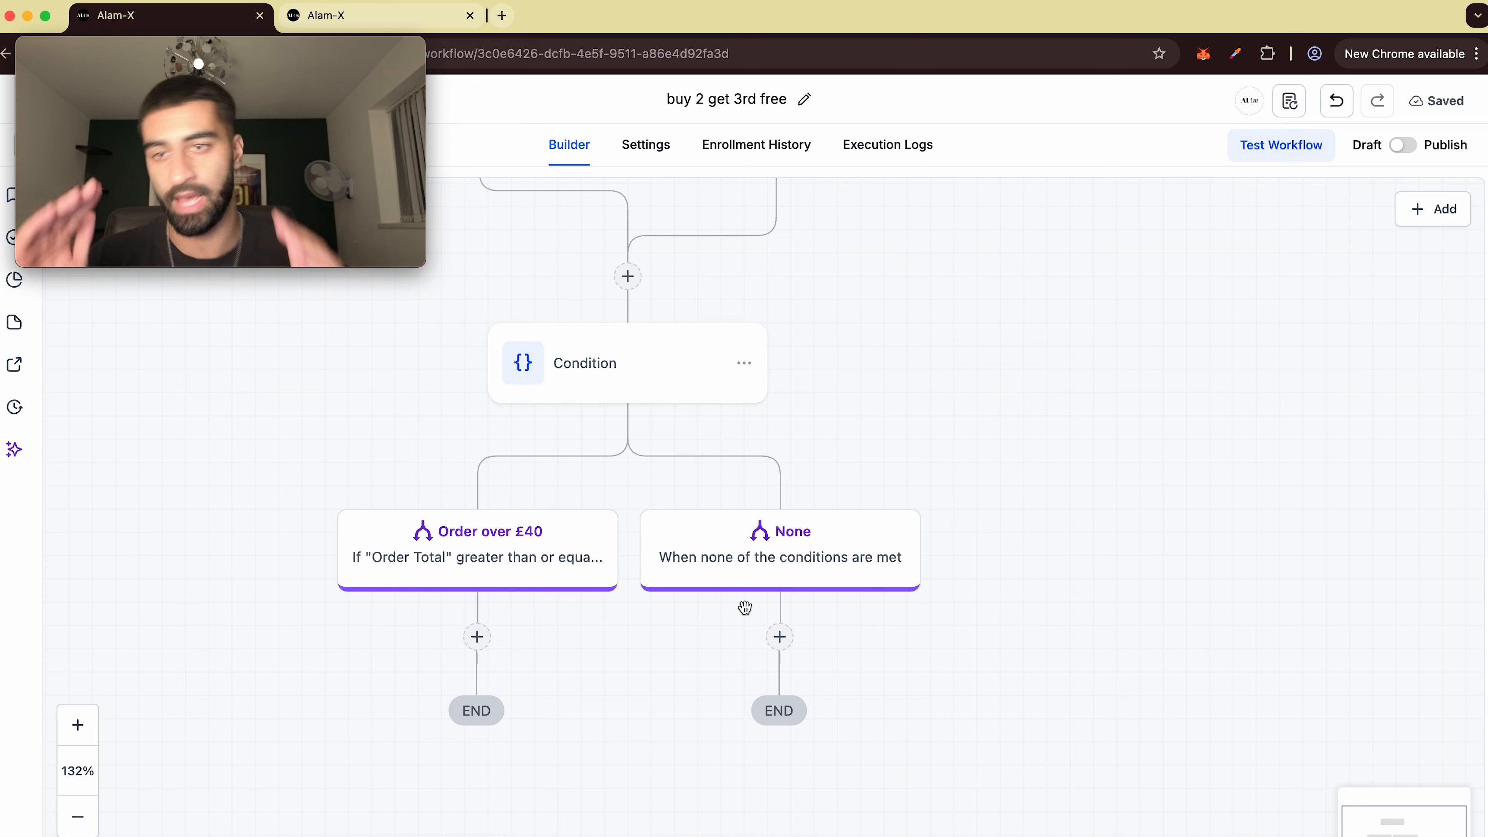
click(477, 636)
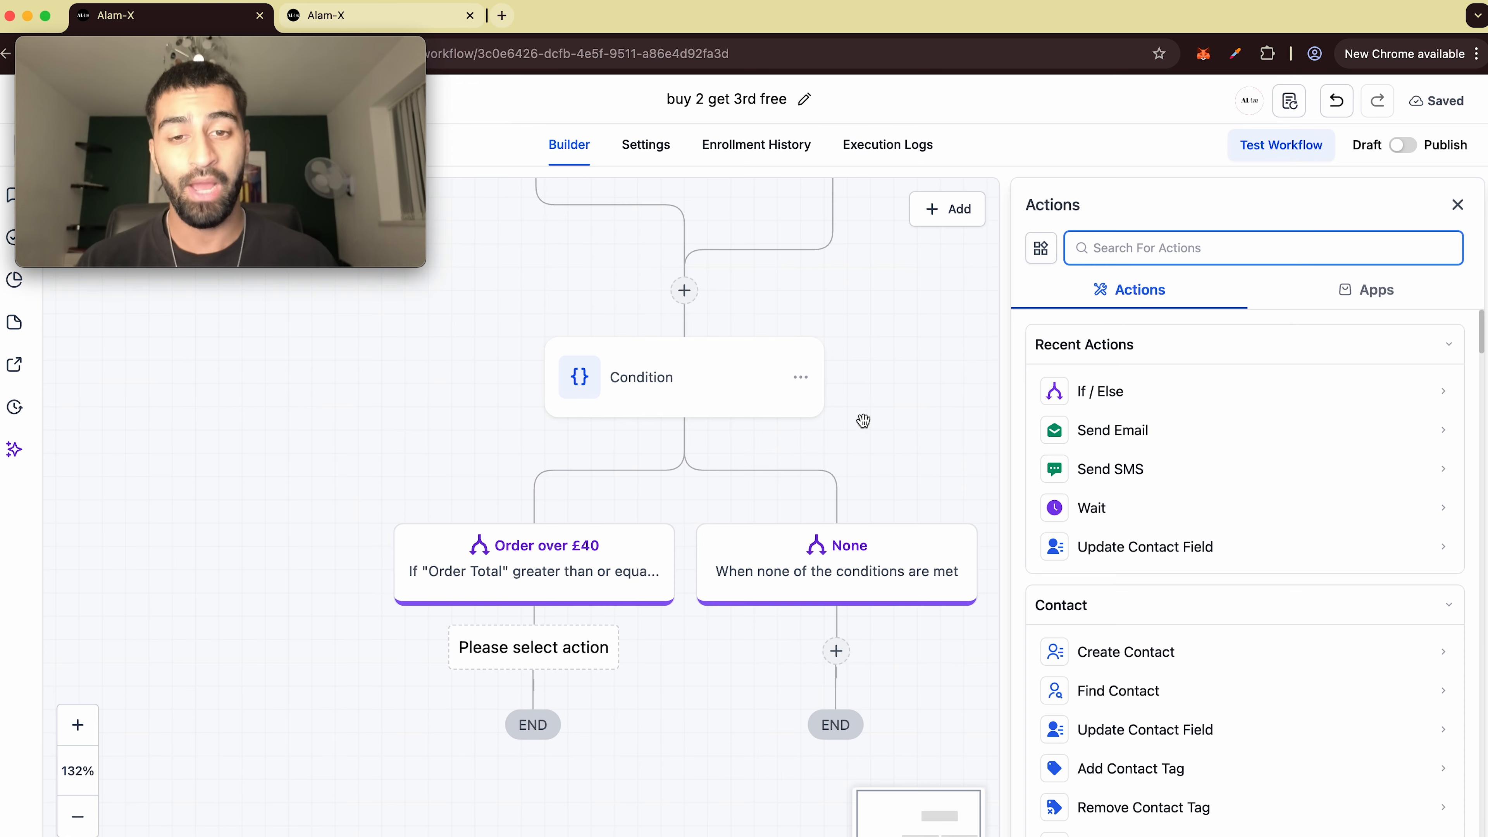
text(internal)
click(1148, 388)
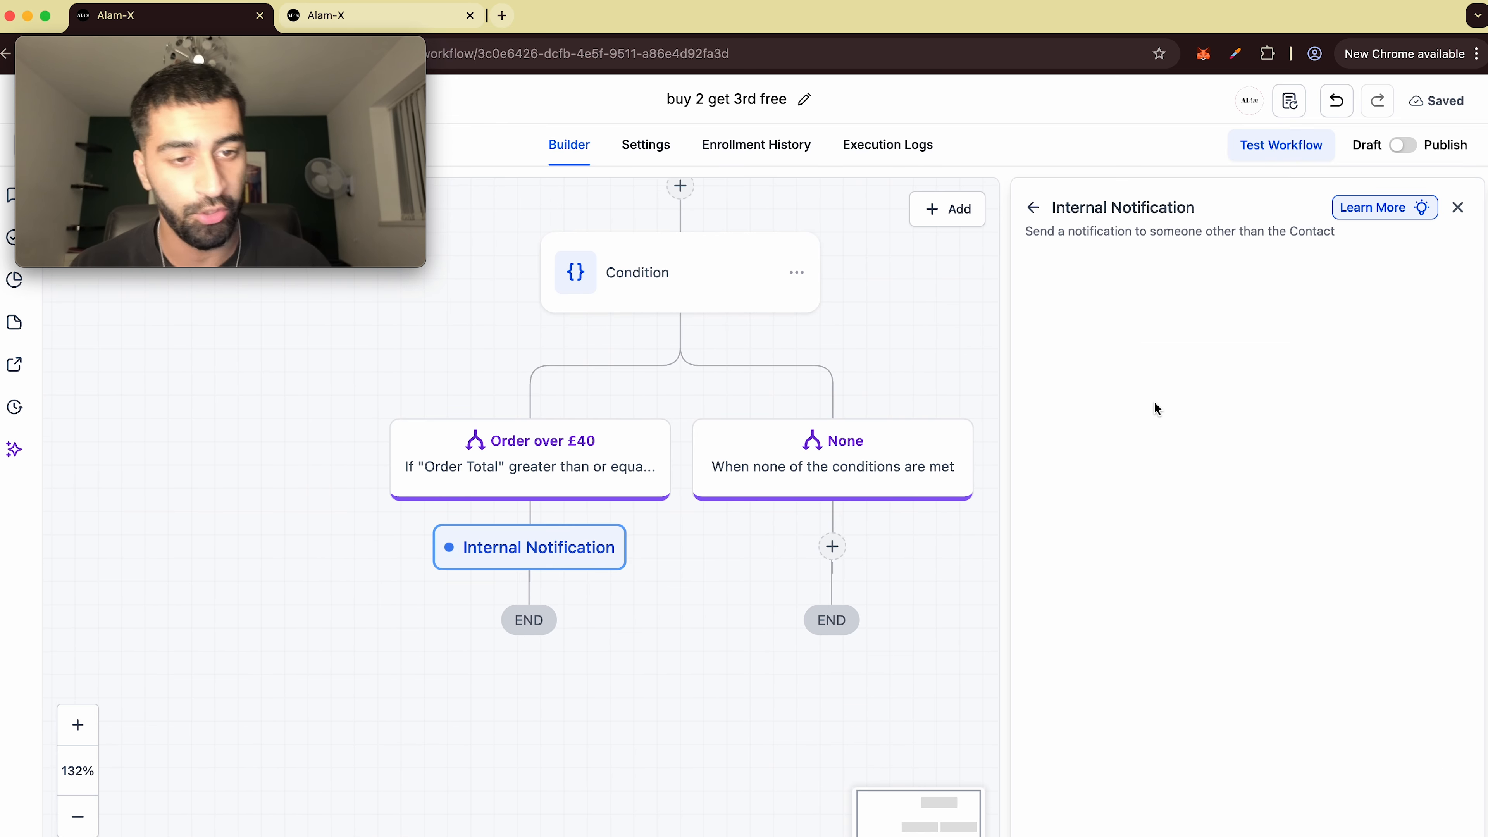
click(1129, 378)
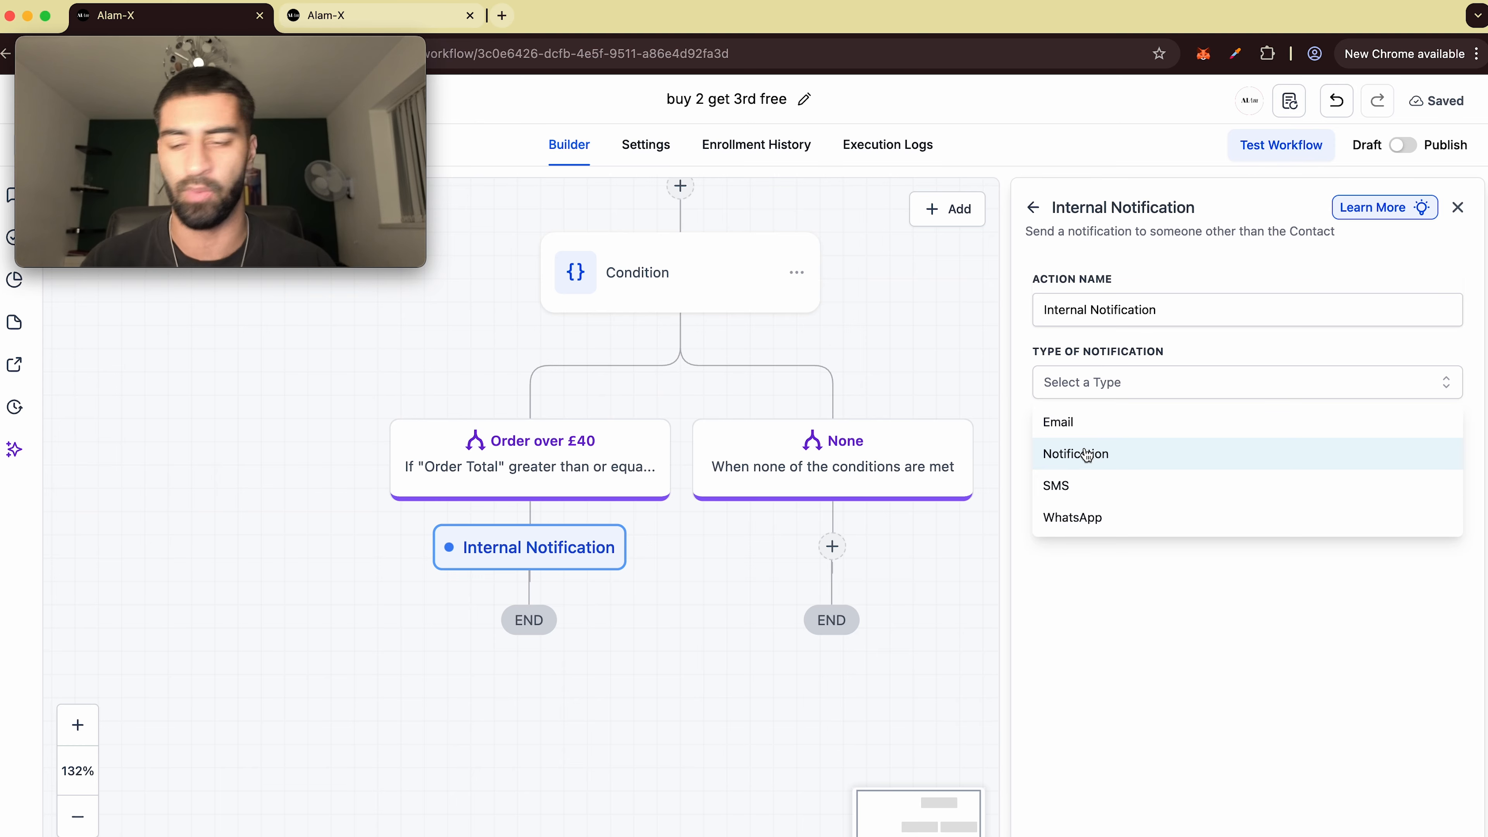
click(1085, 454)
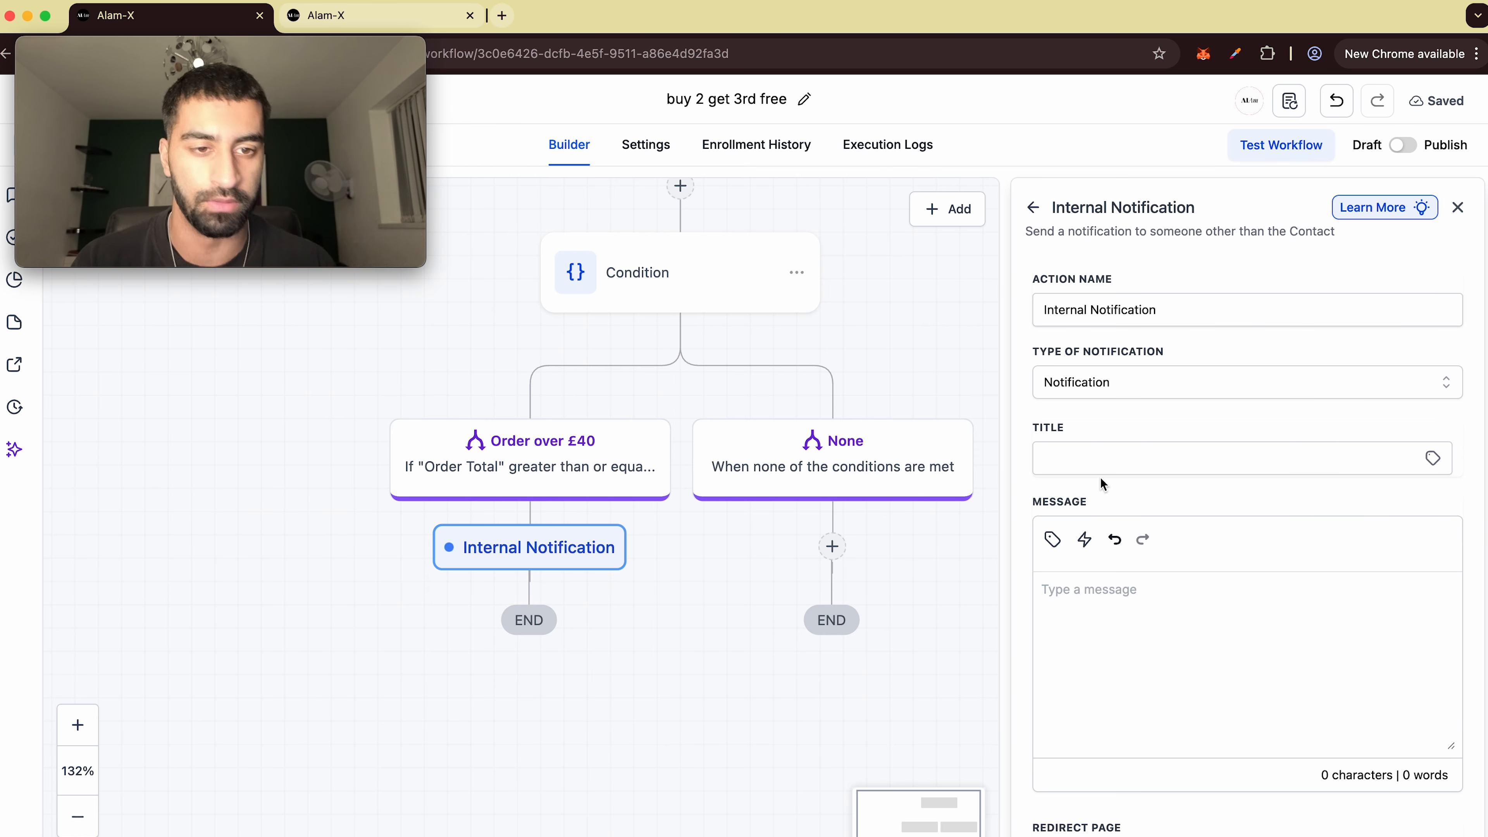
- Title the notification "{{contact.first_name}} has purchased a T Shirt", inserting the contact's first name as a custom value
click(1107, 464)
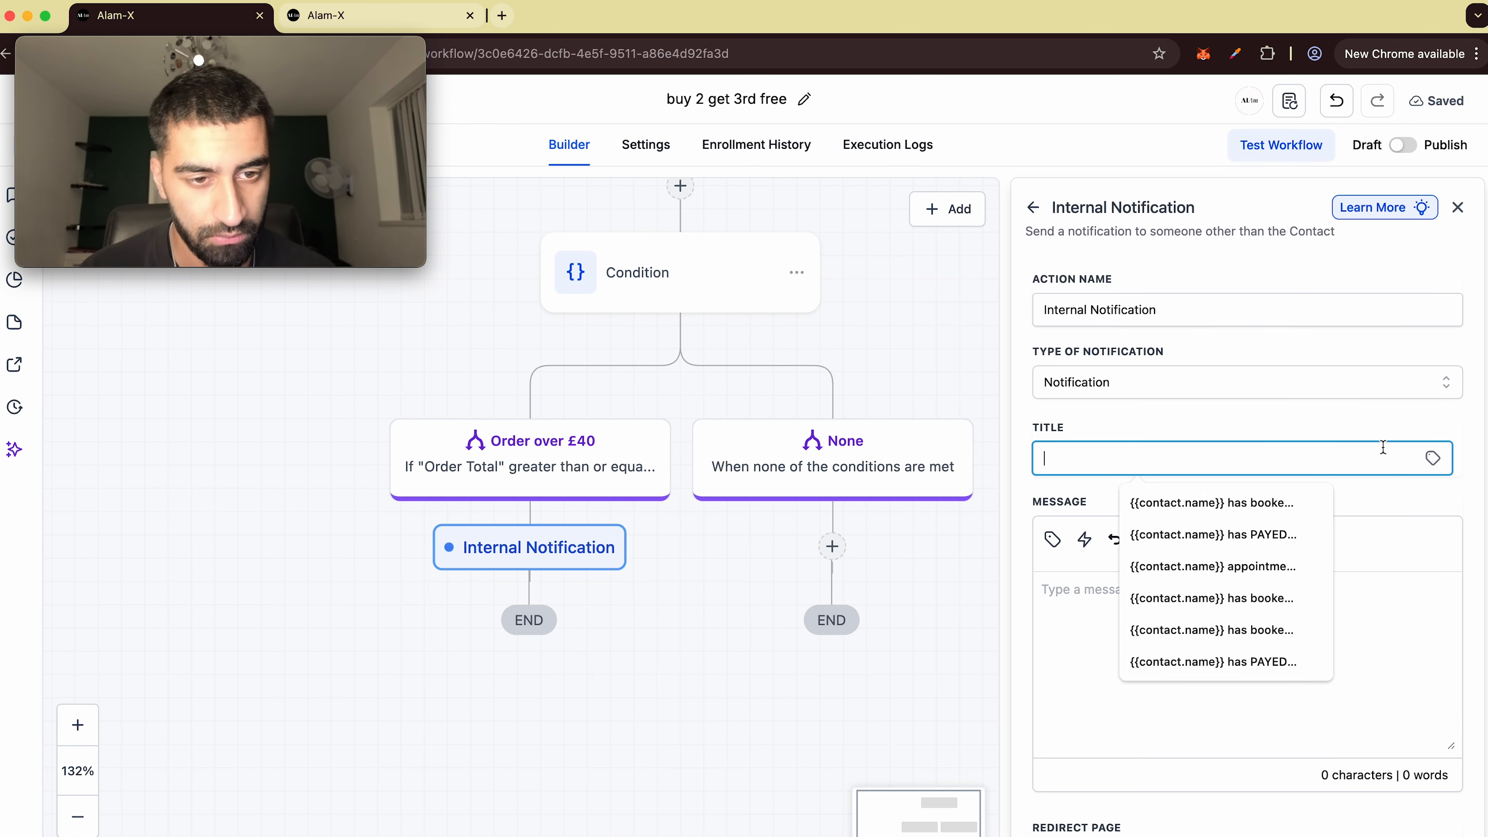
click(1430, 457)
click(1353, 528)
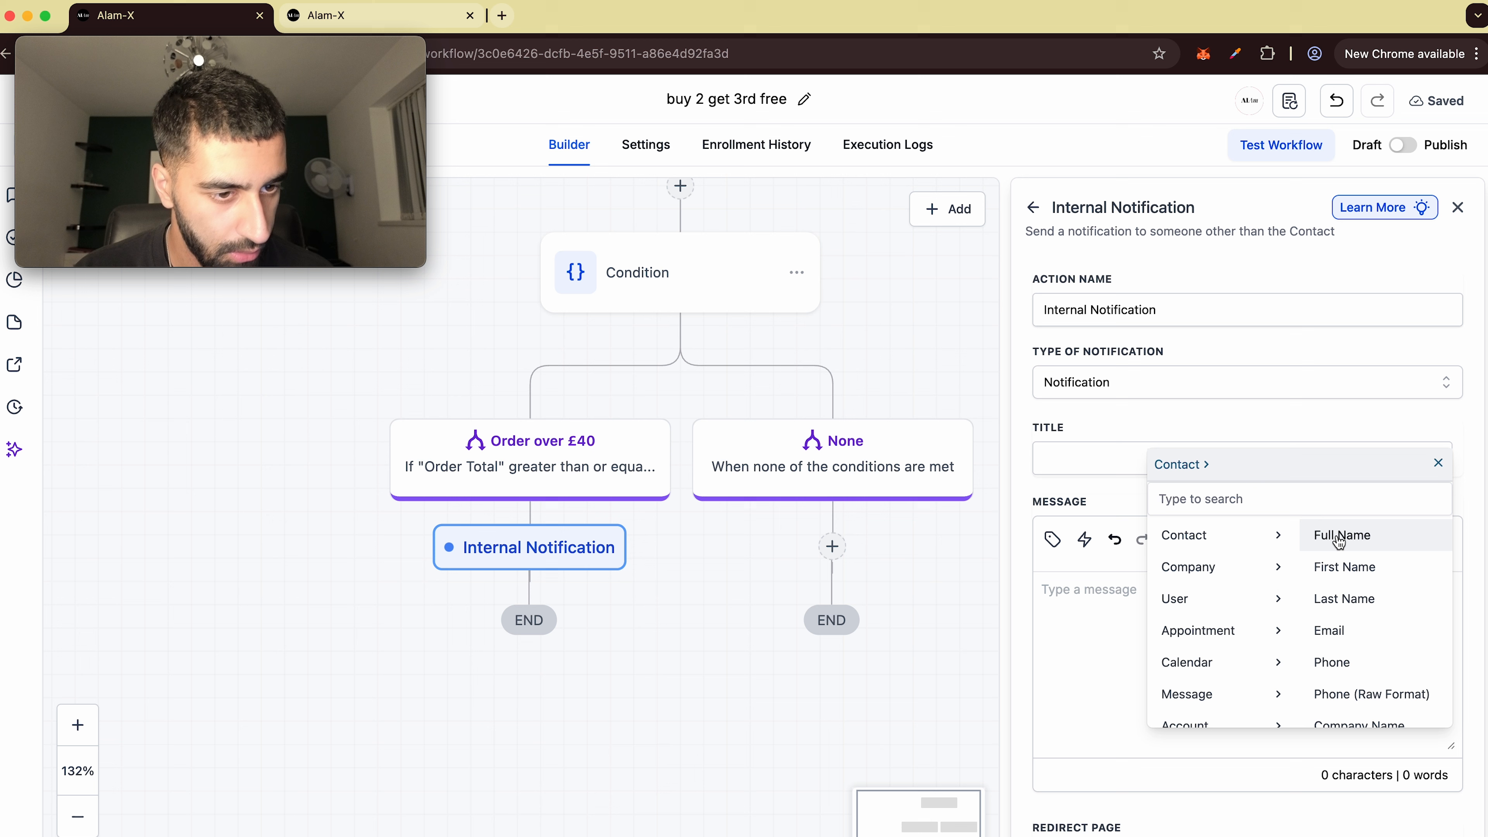
click(1373, 568)
text(has purchased)
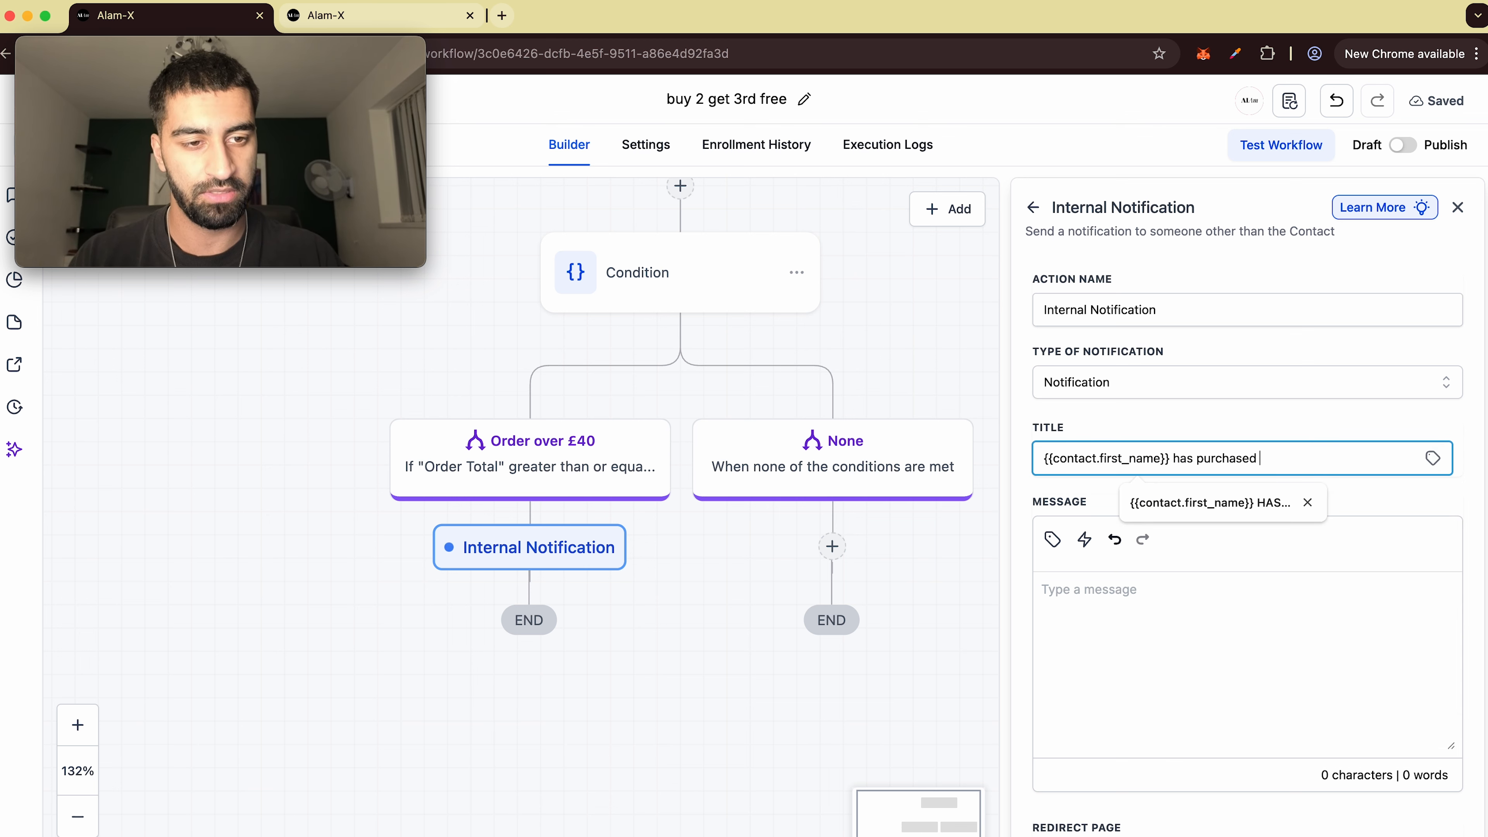
text( a T Shirt)
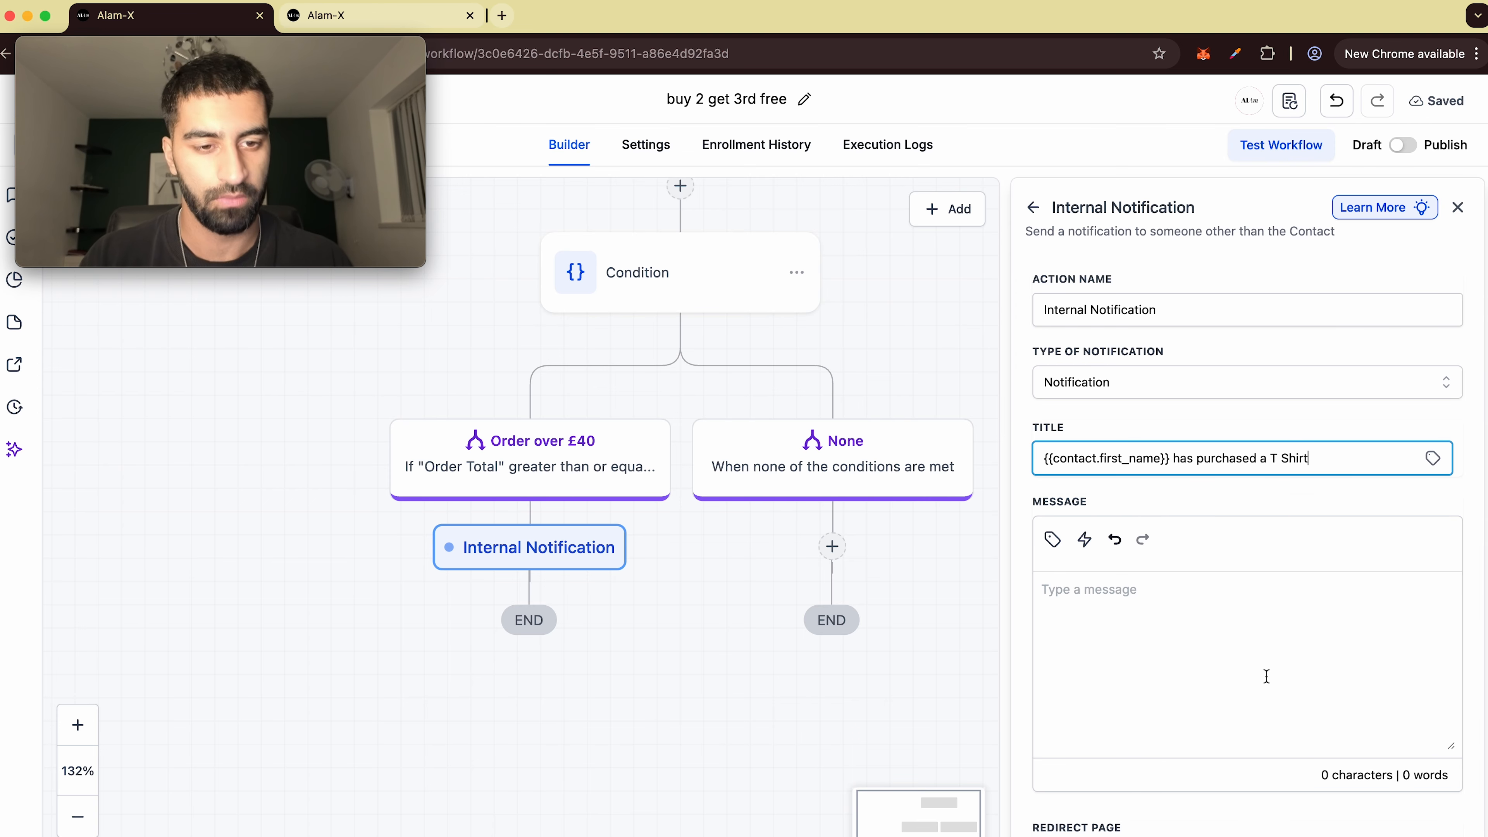
- Enter "Check Order" as the notification message and set its redirect page to Contact
click(1265, 676)
text(Check Order)
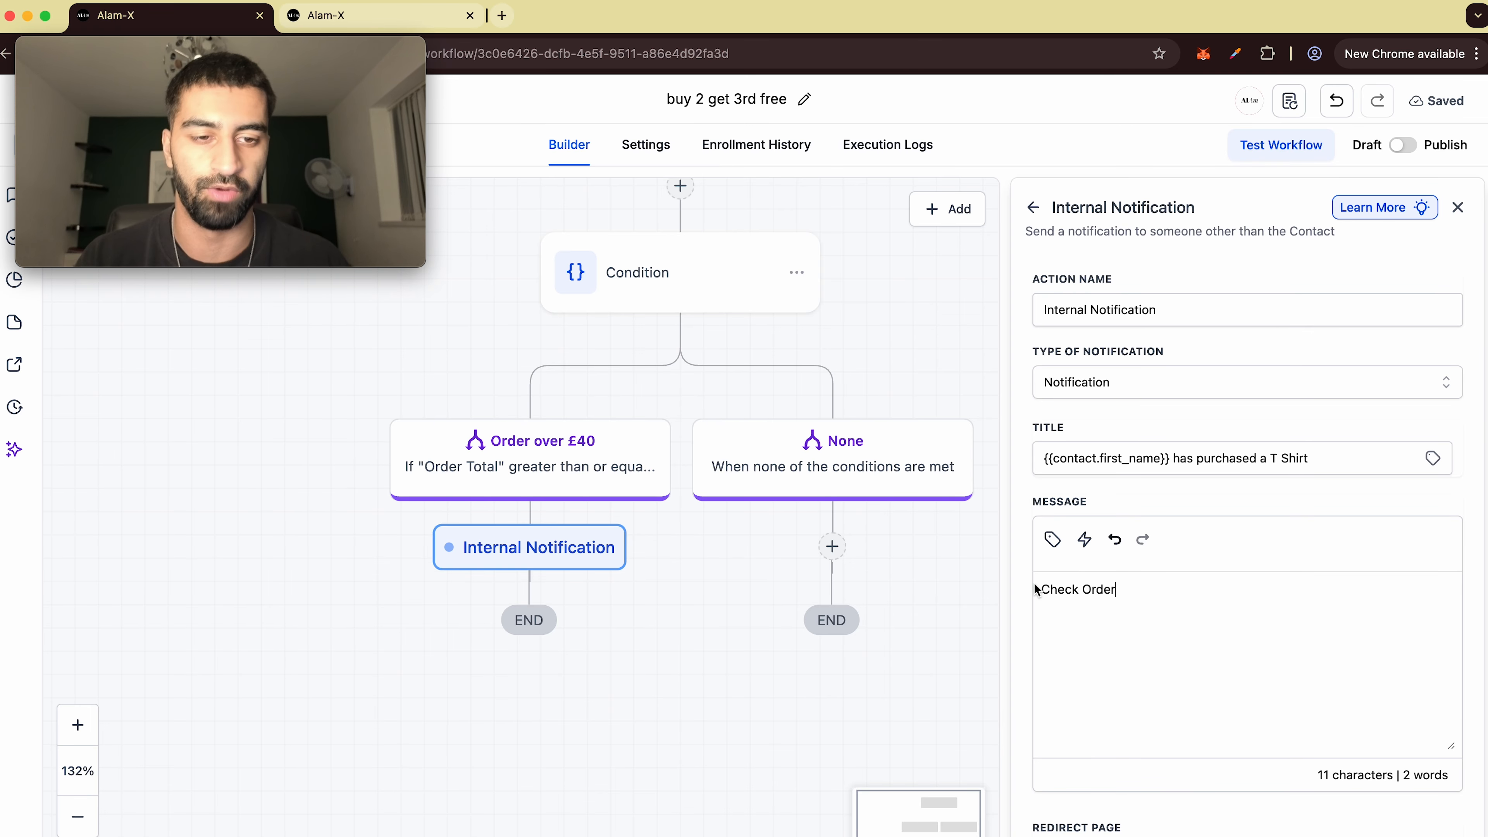
scroll(1154, 615, down, 3)
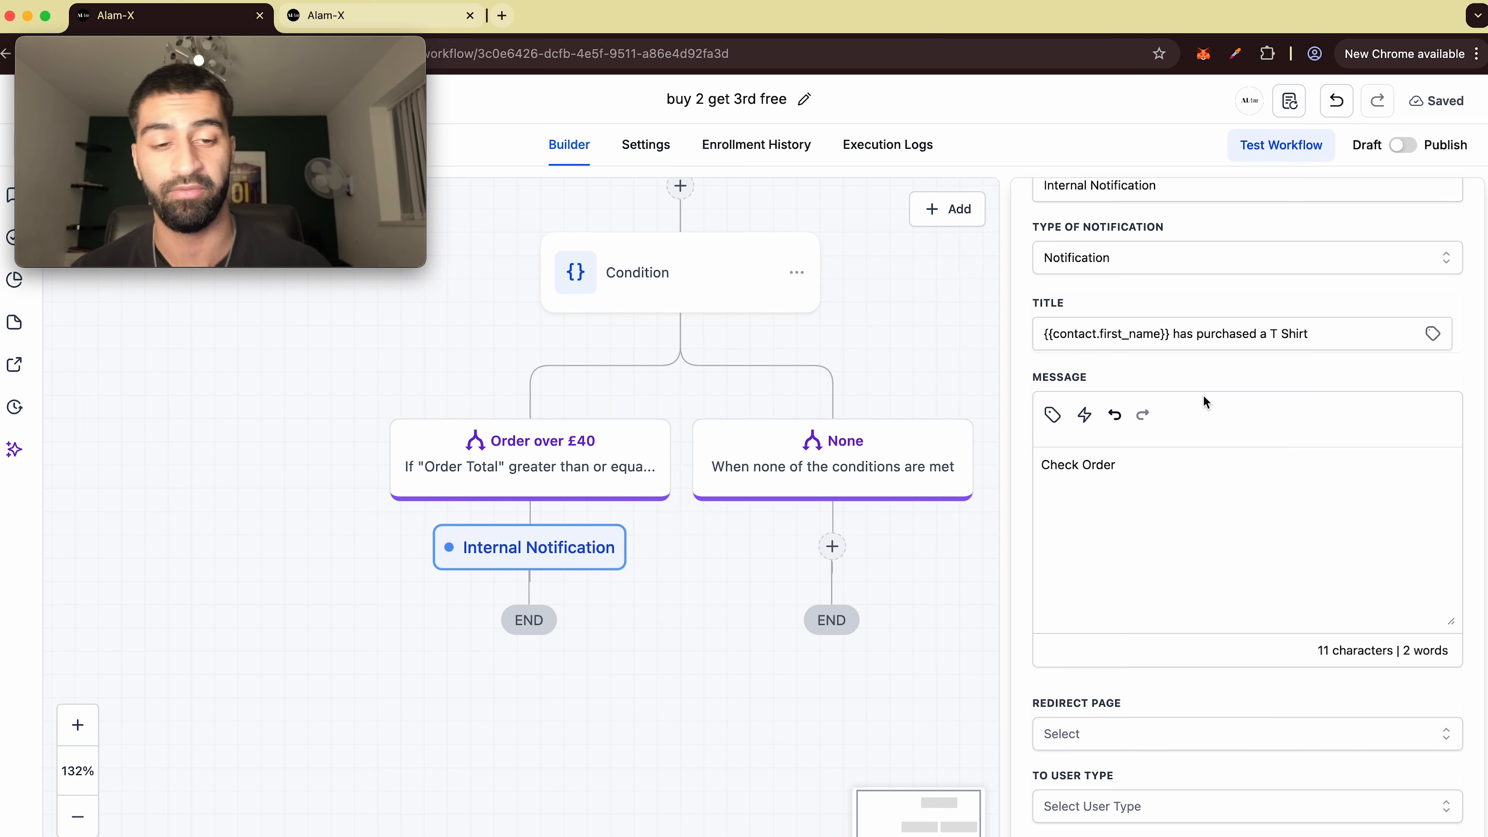
click(1123, 723)
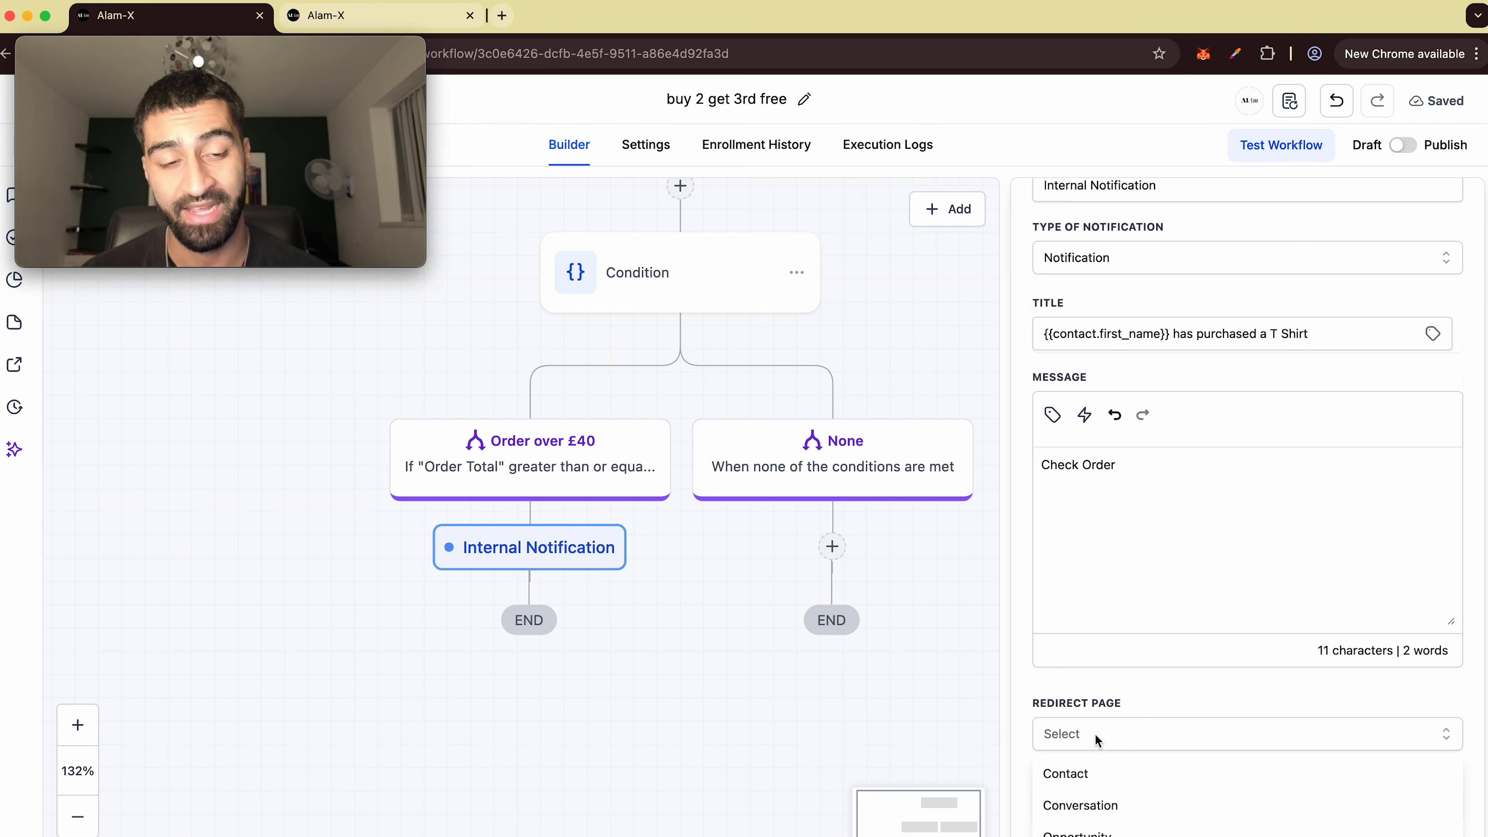
click(1083, 753)
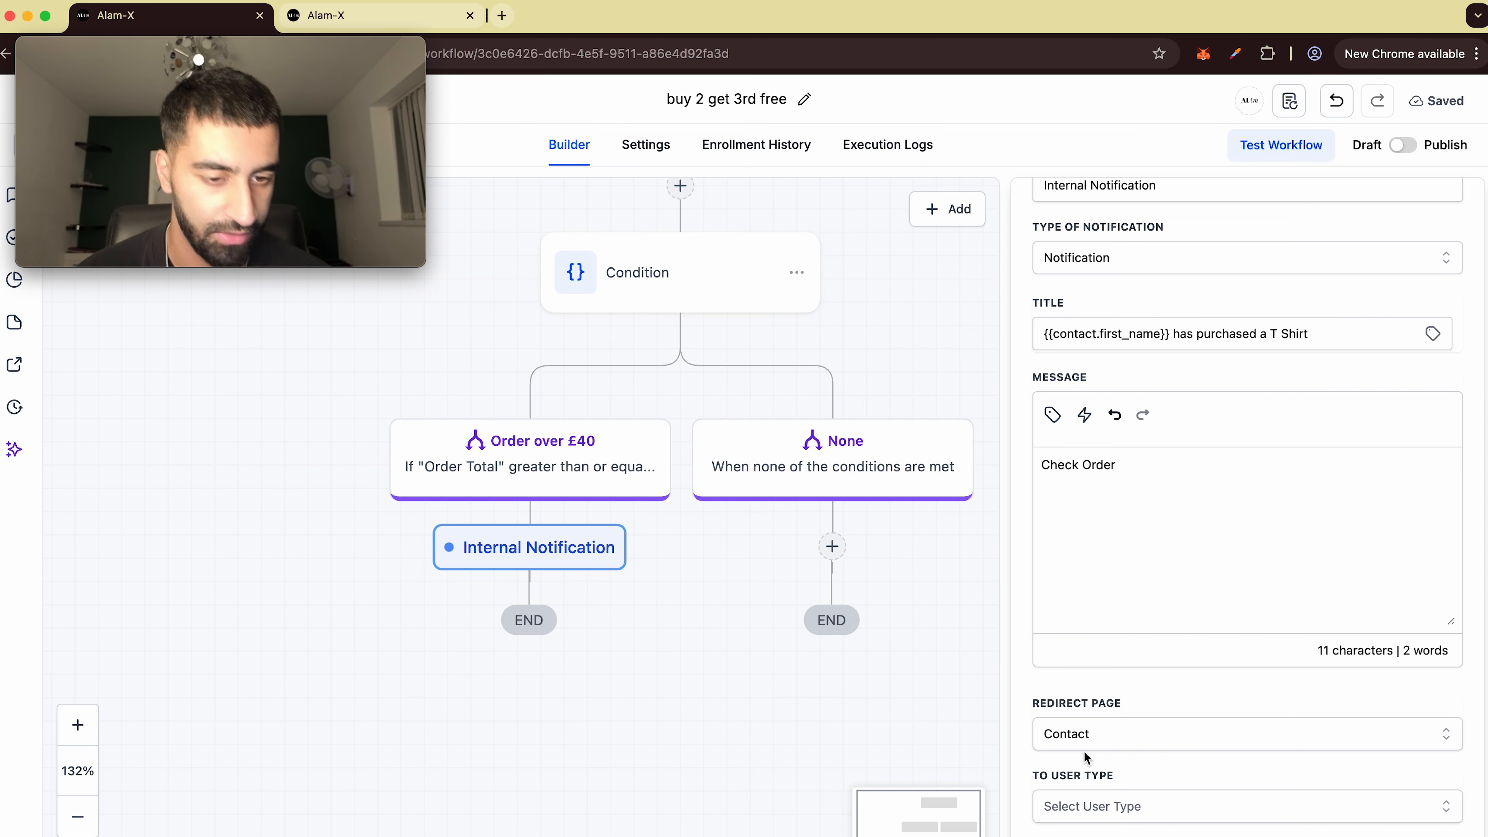
- Send the notification to a Particular User, select the account owner as recipient, and close the action's settings
click(1083, 807)
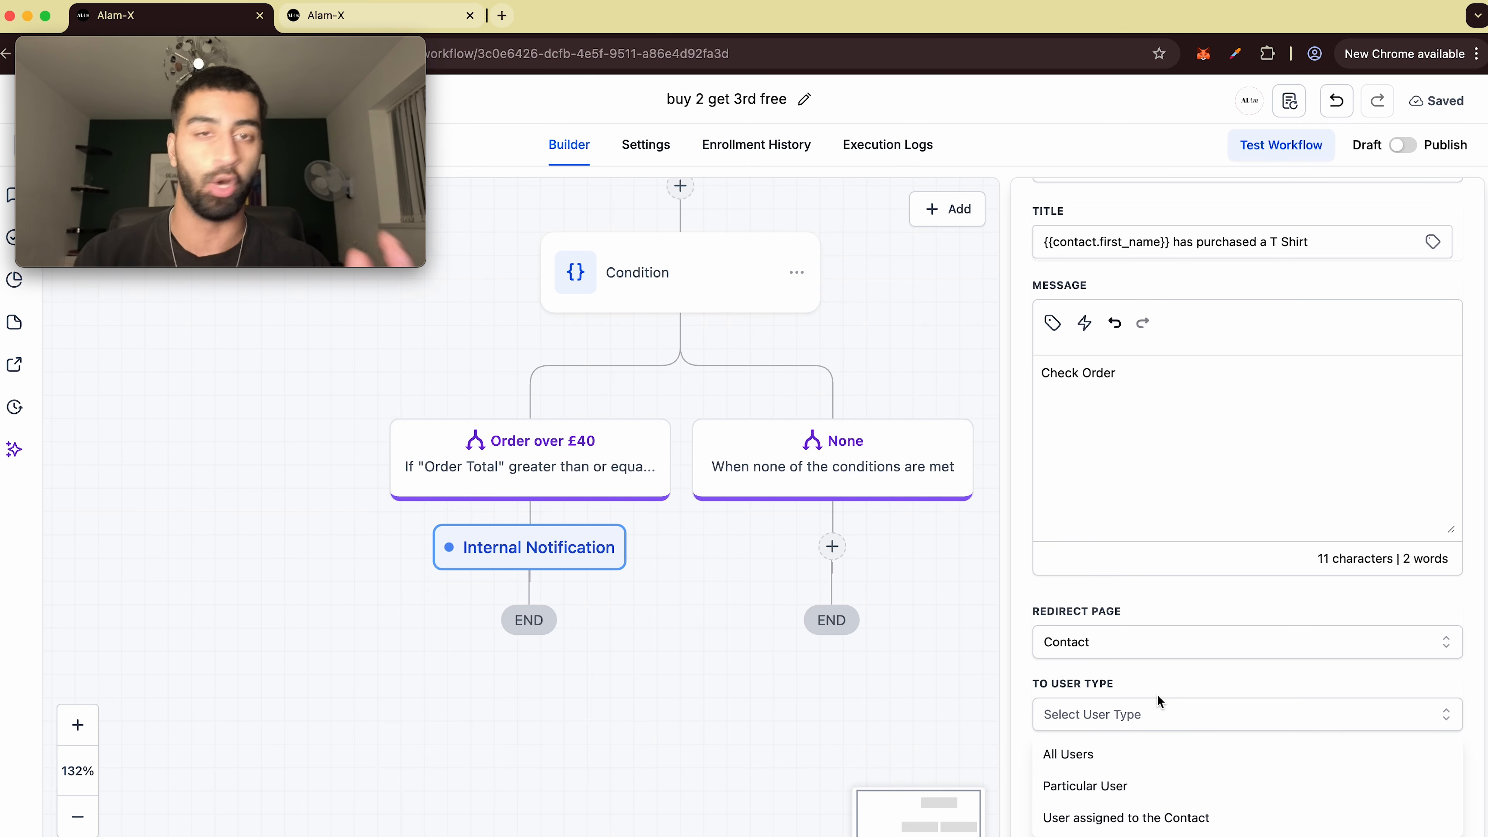
click(1105, 779)
click(1090, 808)
click(1074, 784)
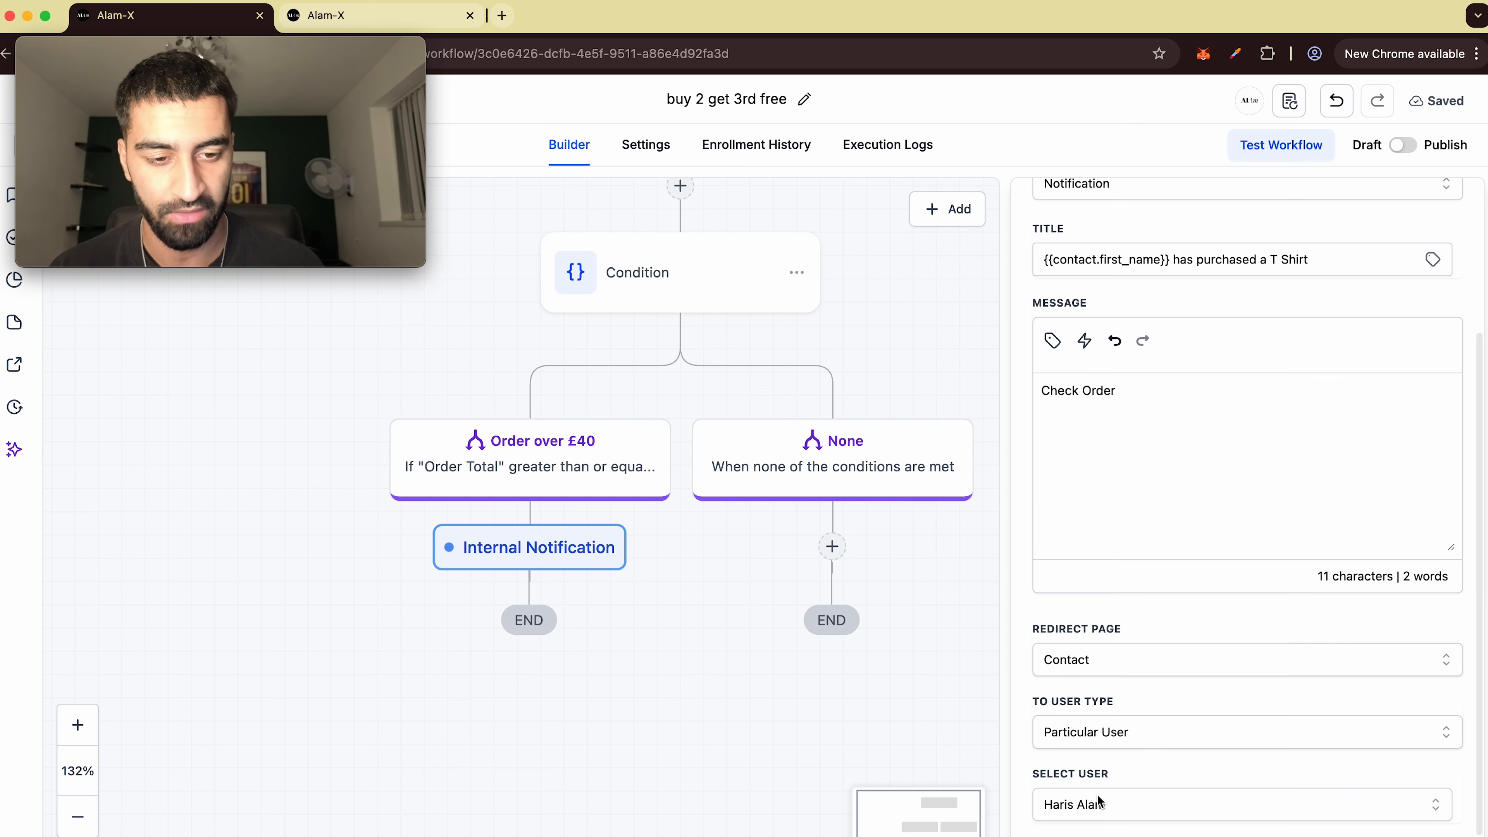
click(846, 691)
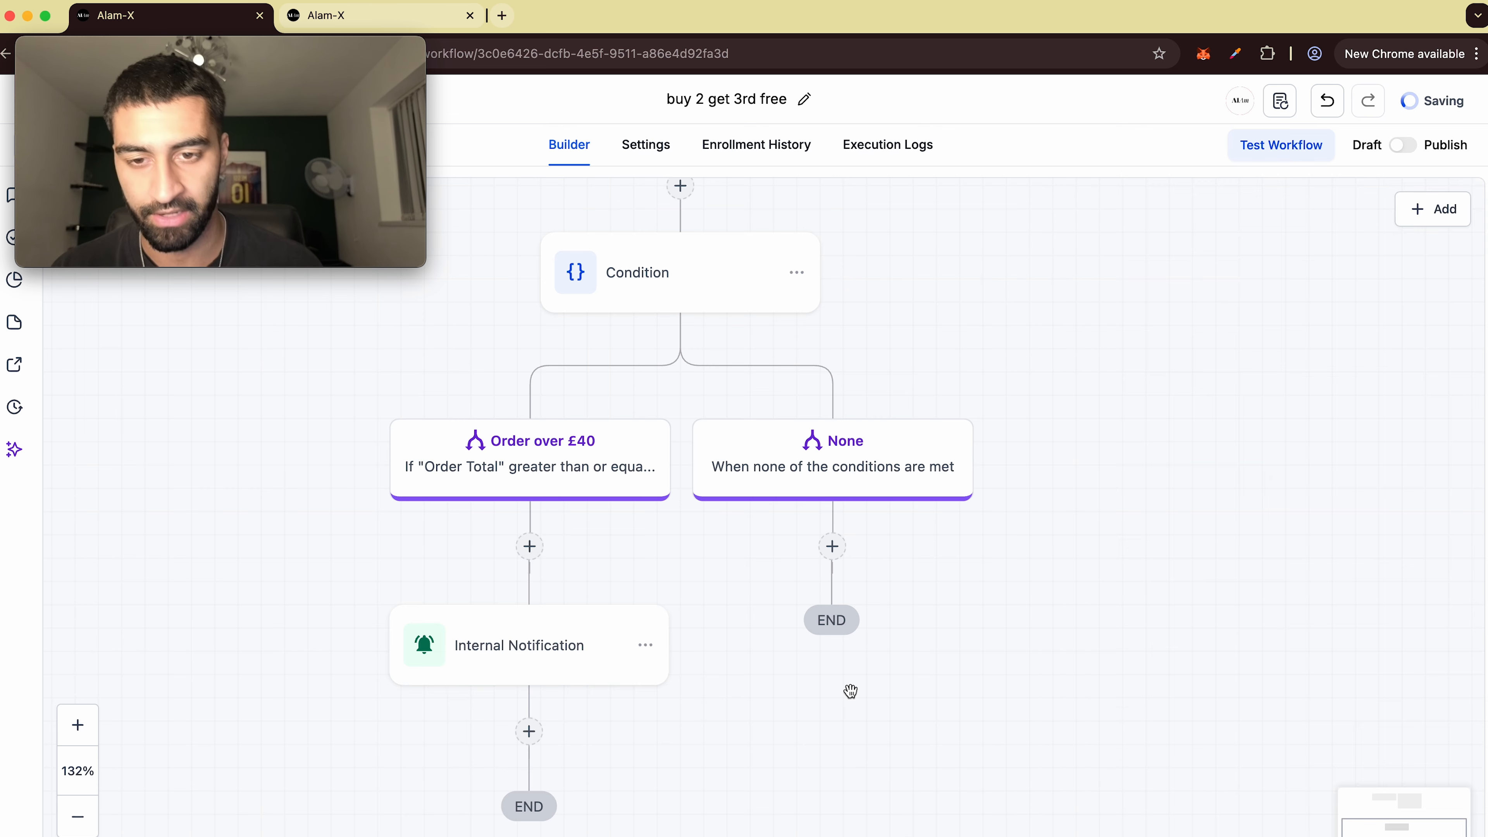
- Copy the Internal Notification action into the None branch
click(645, 645)
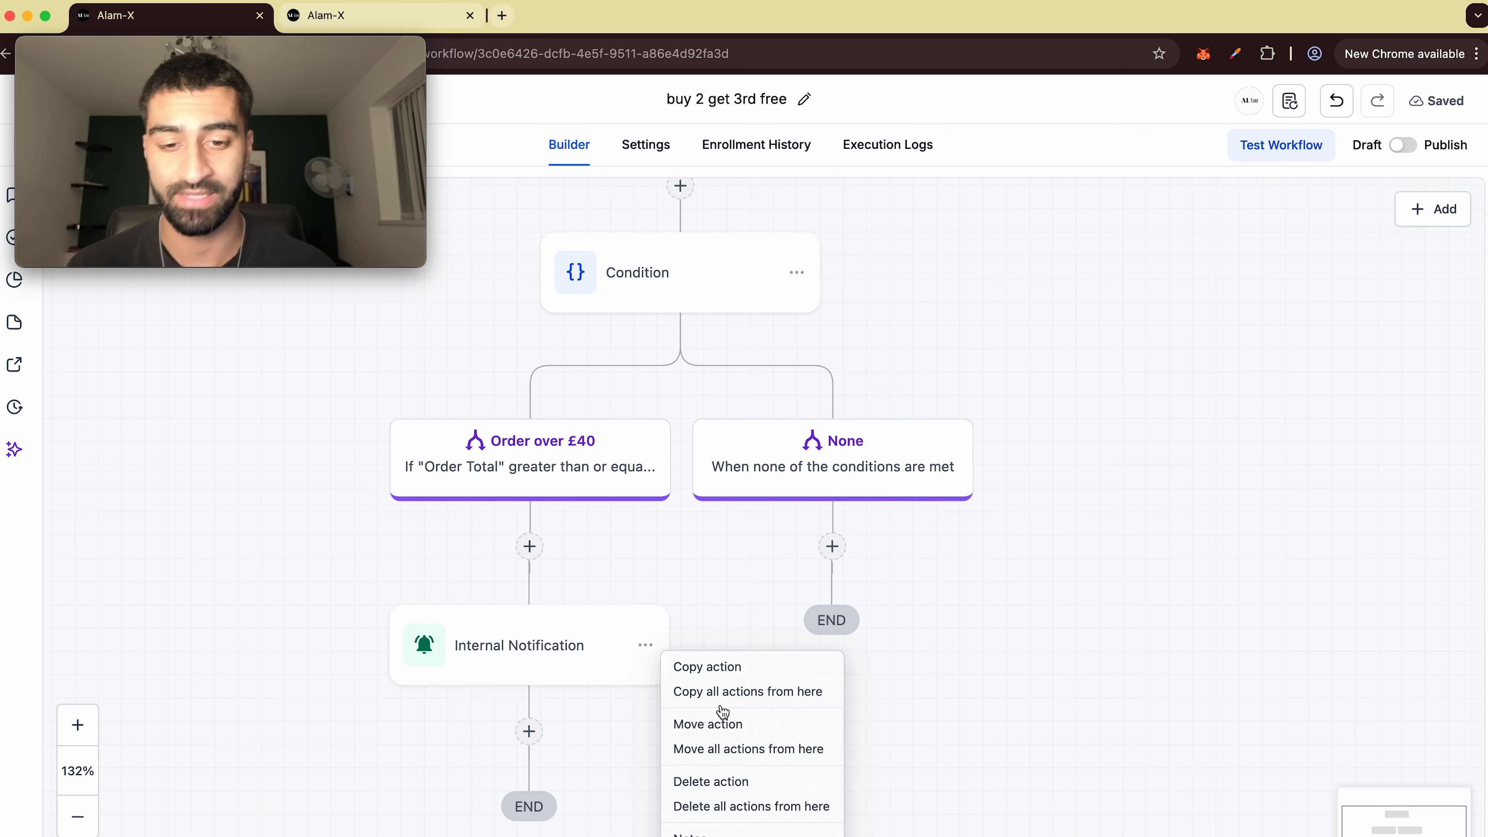
click(733, 667)
click(869, 547)
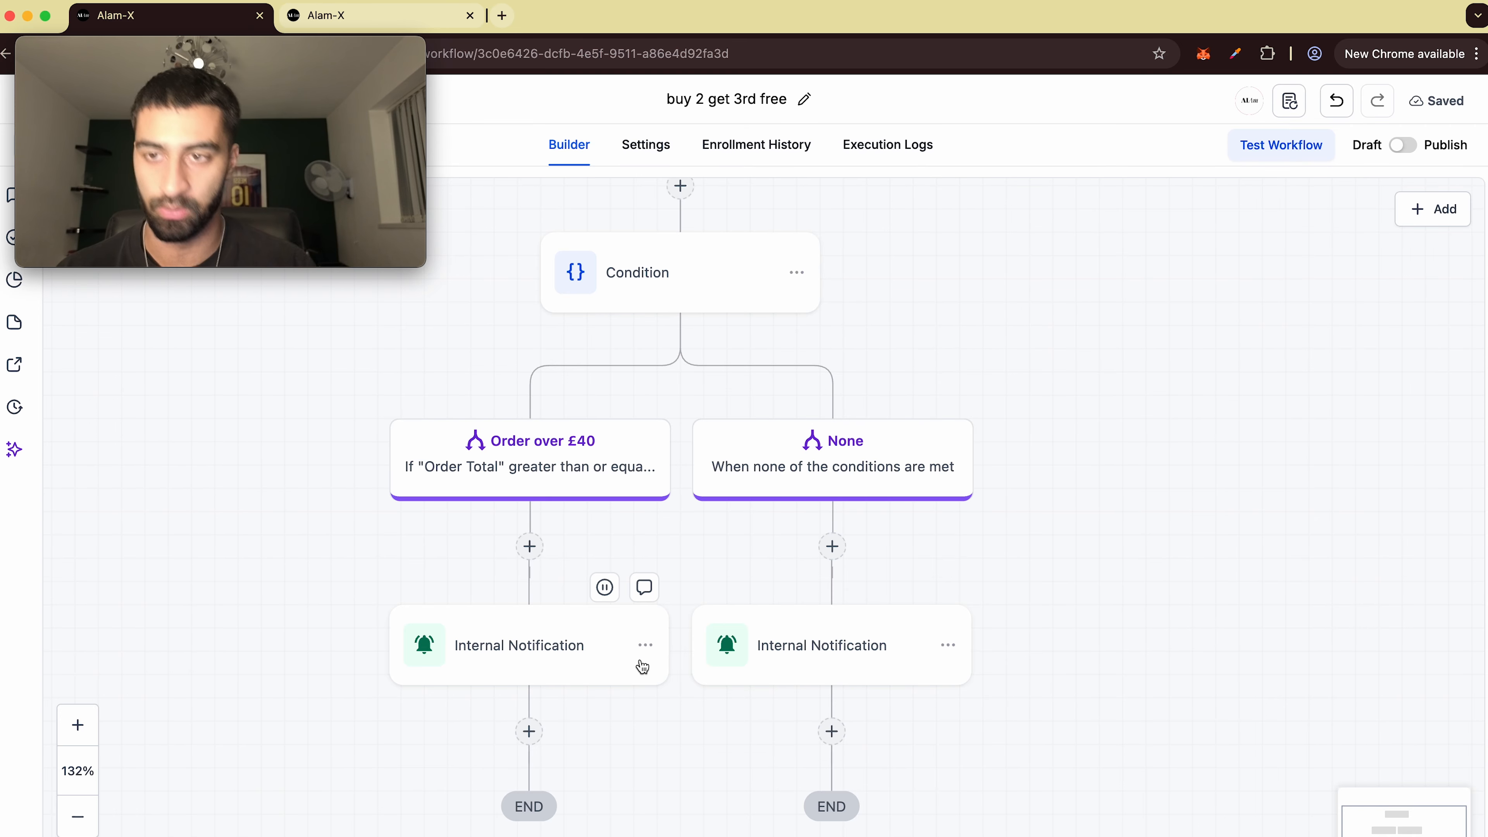
- Add a Send Email action below the Internal Notification in the Order over £40 branch
scroll(642, 667, down, 5)
scroll(641, 666, left, 3)
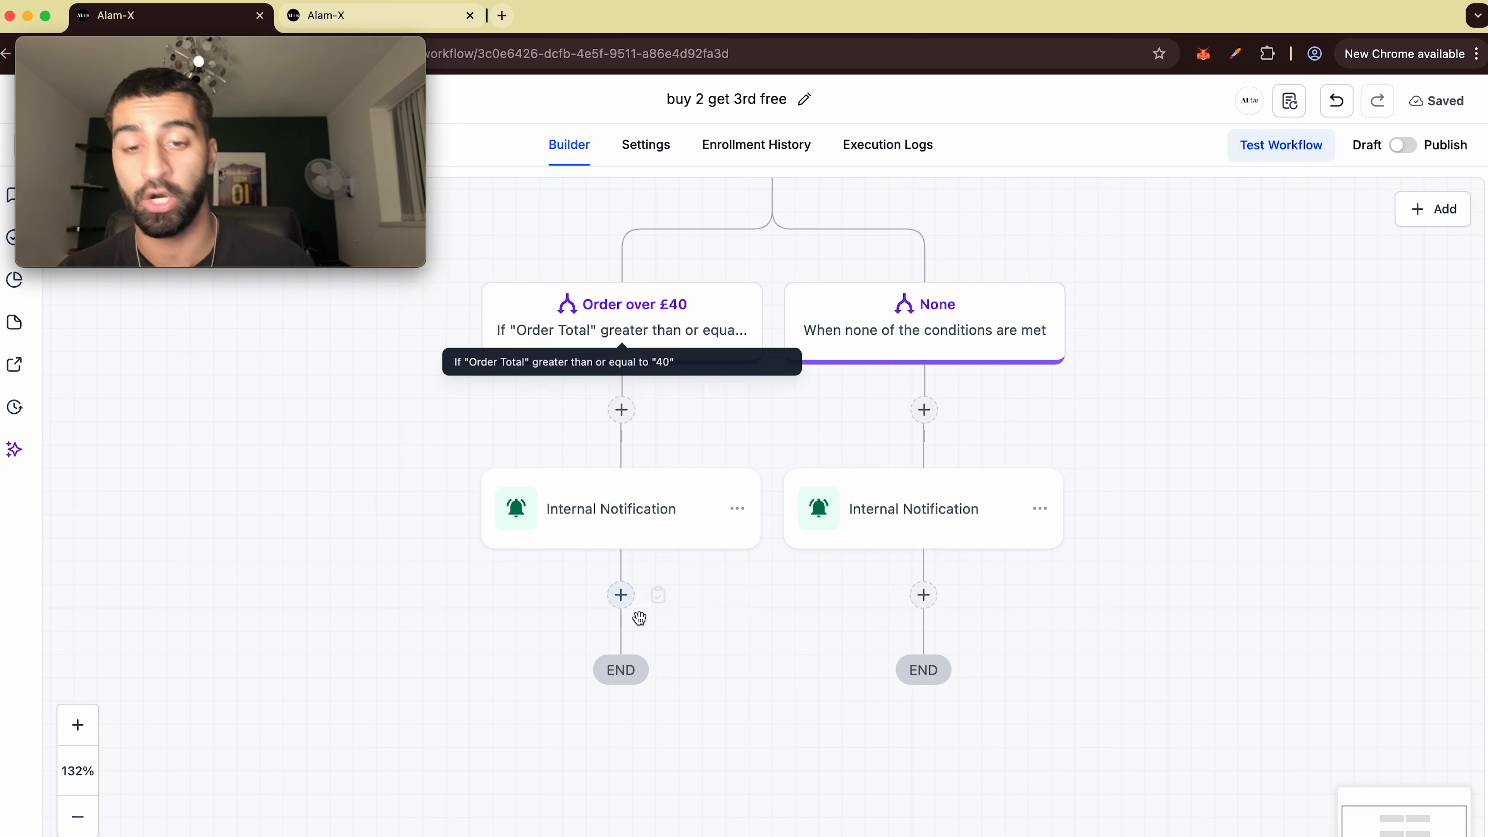
click(620, 595)
text(email)
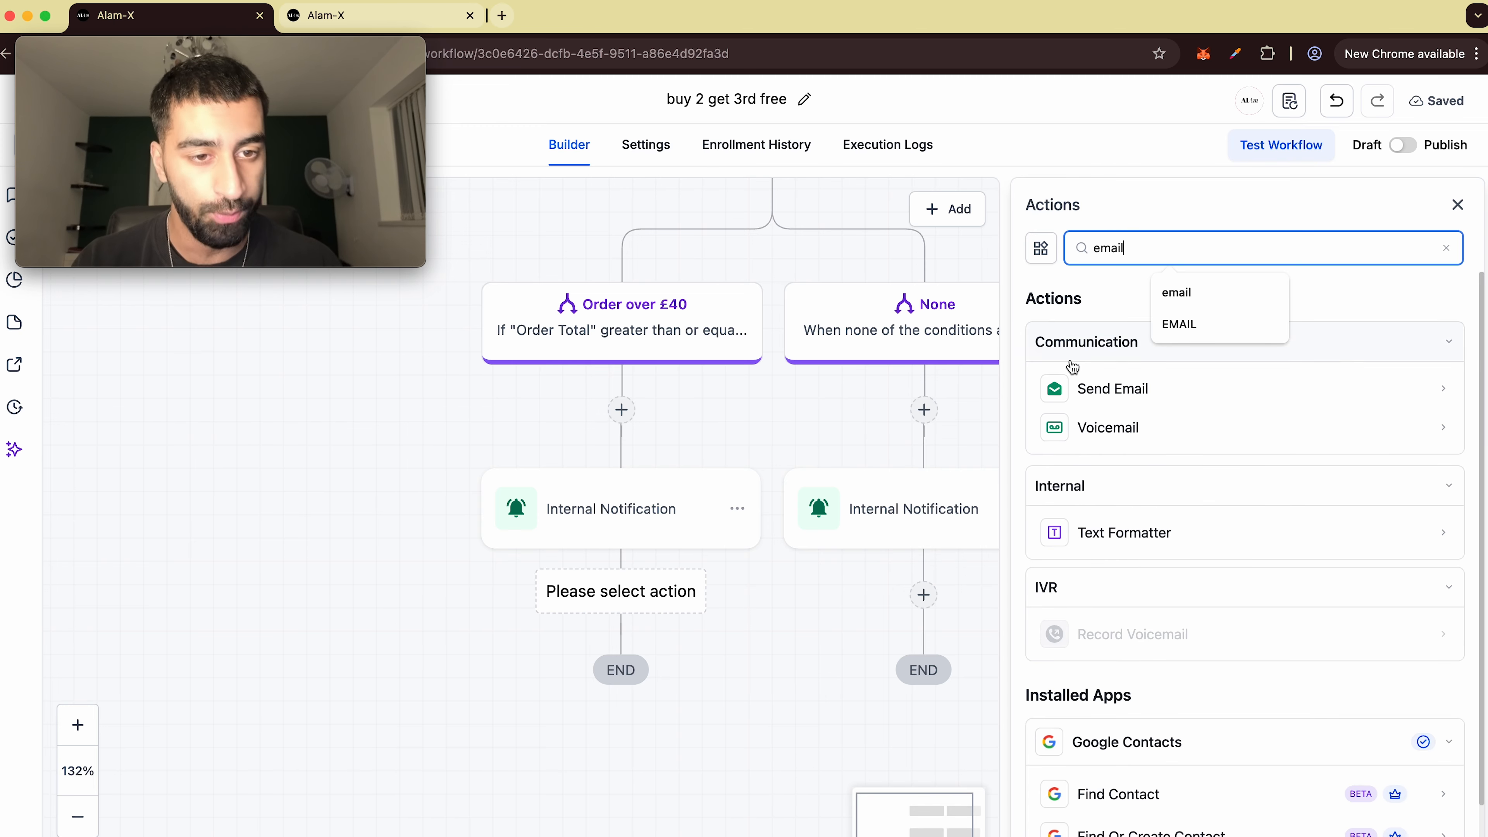
click(1109, 391)
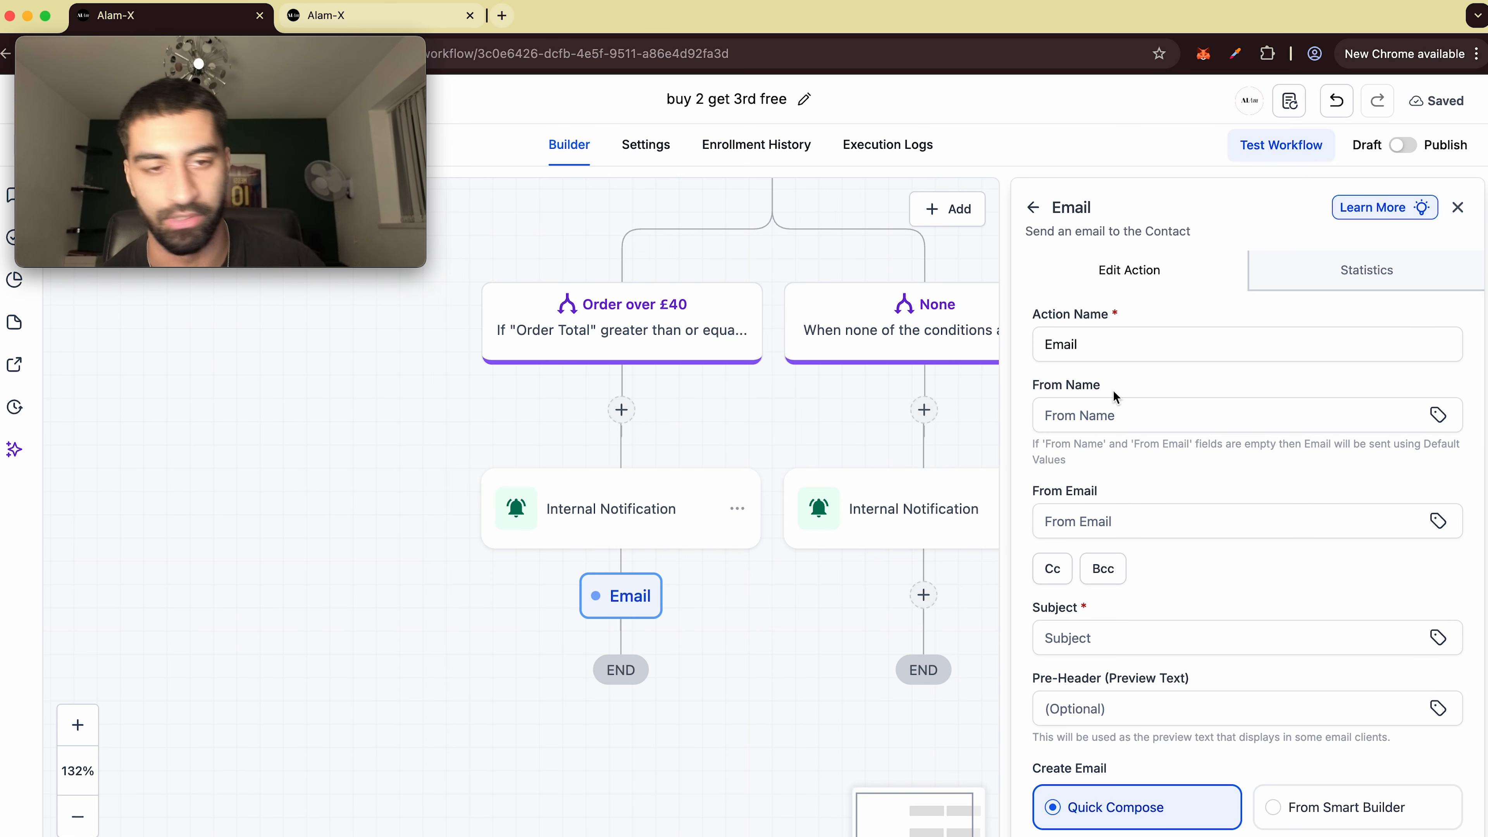
- Fill in the email's sender name and set its From Email to {{user.email}}
click(1110, 415)
click(1182, 492)
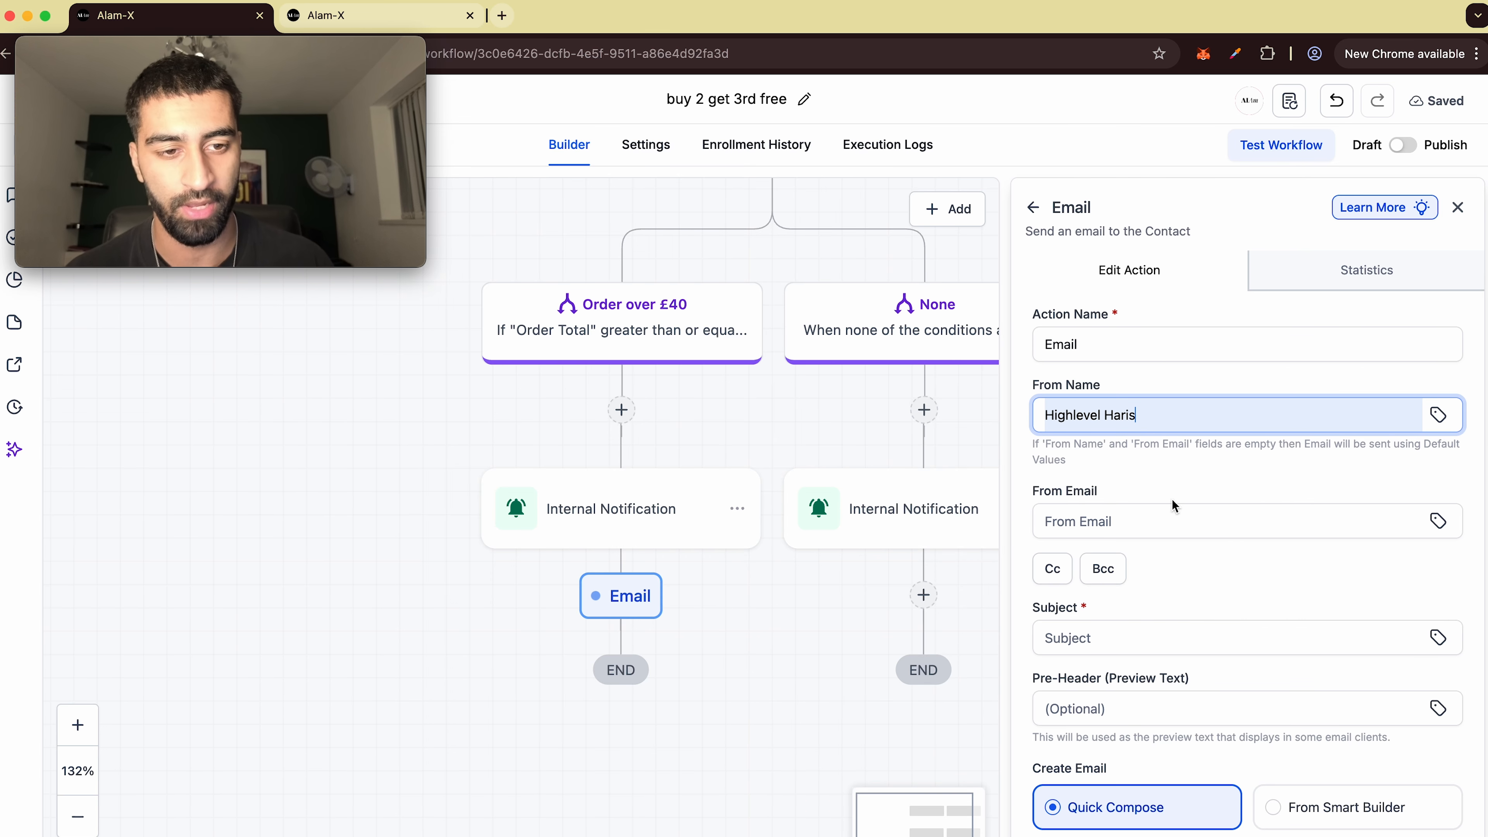
click(1120, 505)
click(1190, 555)
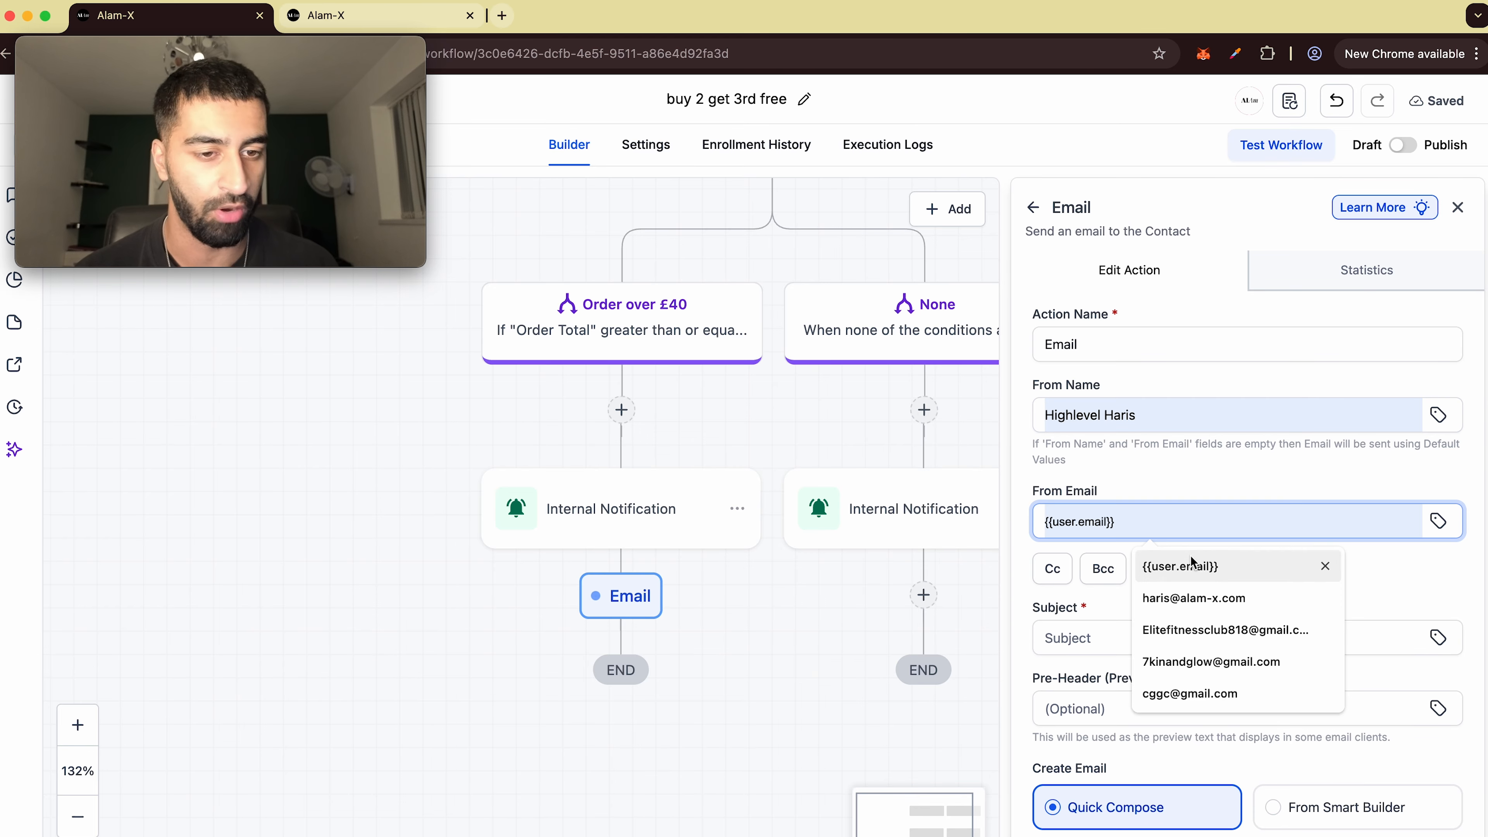
- Fill in the email subject with the saved line ending in "Shirt Coupon Below" and correct its opening word
click(1109, 633)
click(1159, 686)
click(1085, 637)
key(BackSpace)
key(BackSpace)
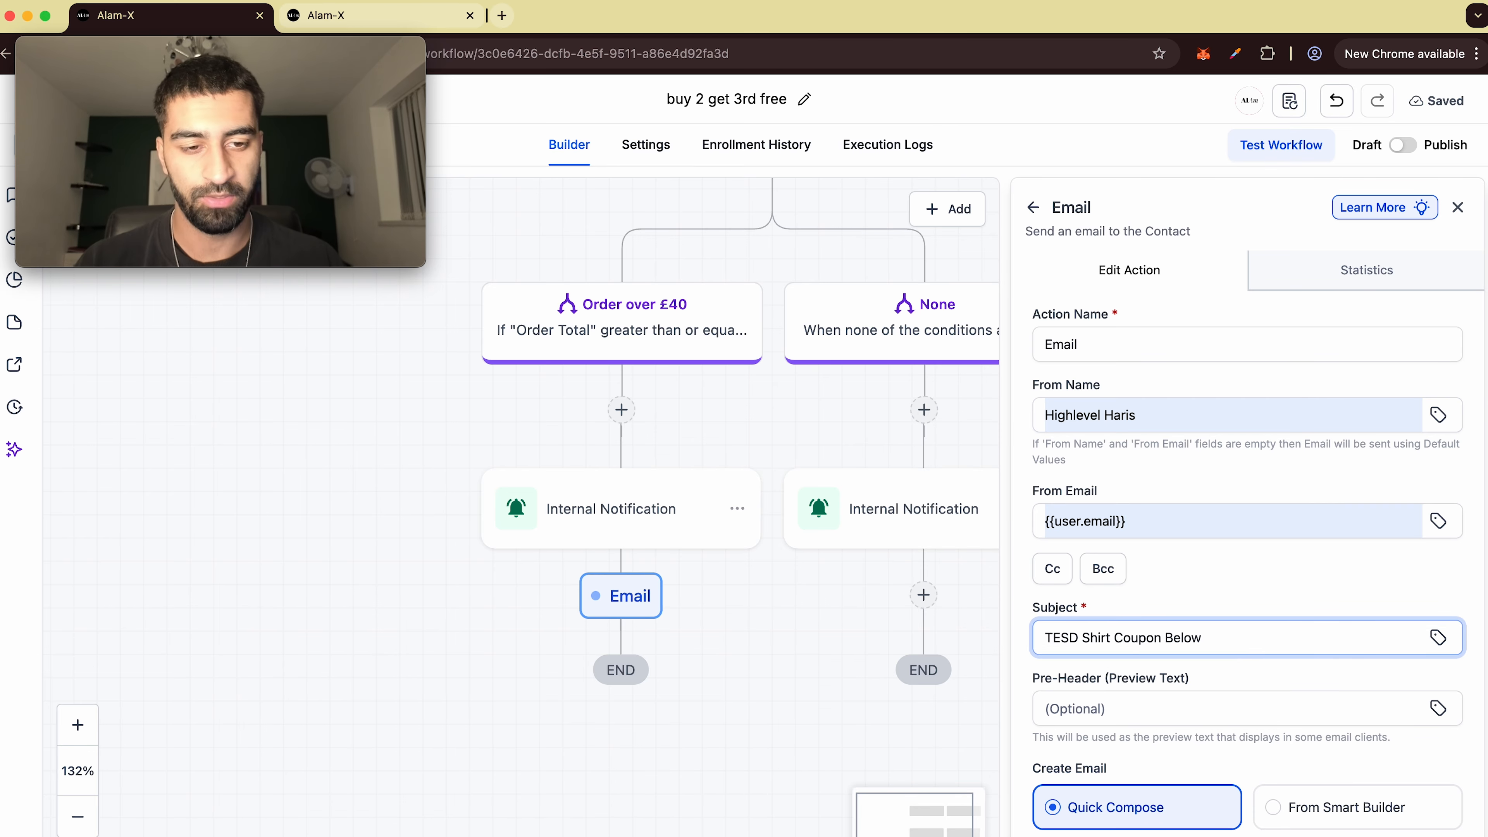
text(T)
click(1182, 617)
- Remove the code MAAZASHIRT26 after "£25 OFF Code:" in the email message
scroll(1181, 616, down, 10)
drag(1262, 552, 1144, 551)
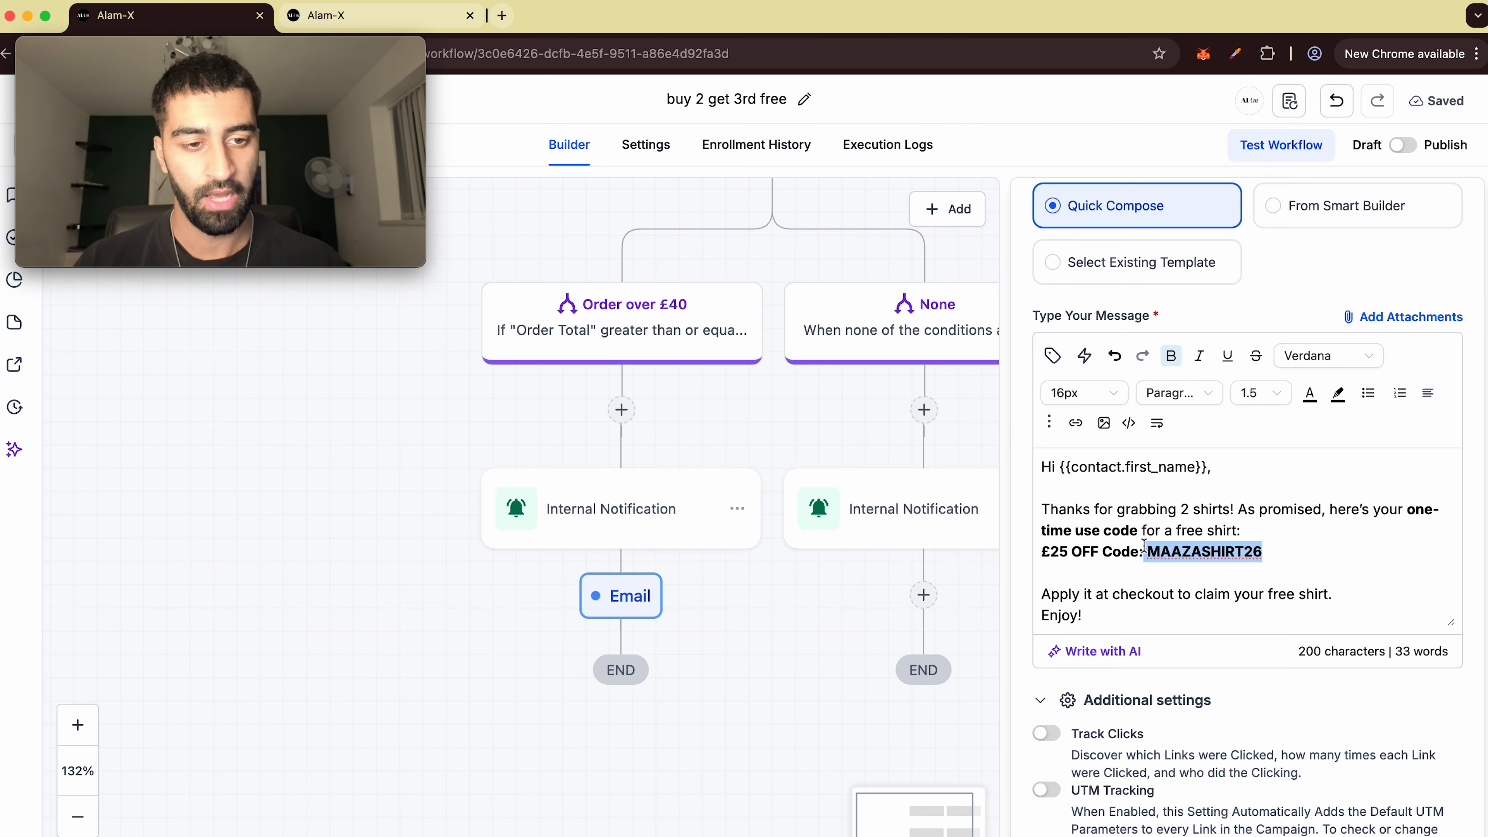
key(BackSpace)
scroll(1109, 552, up, 5)
scroll(1109, 553, down, 6)
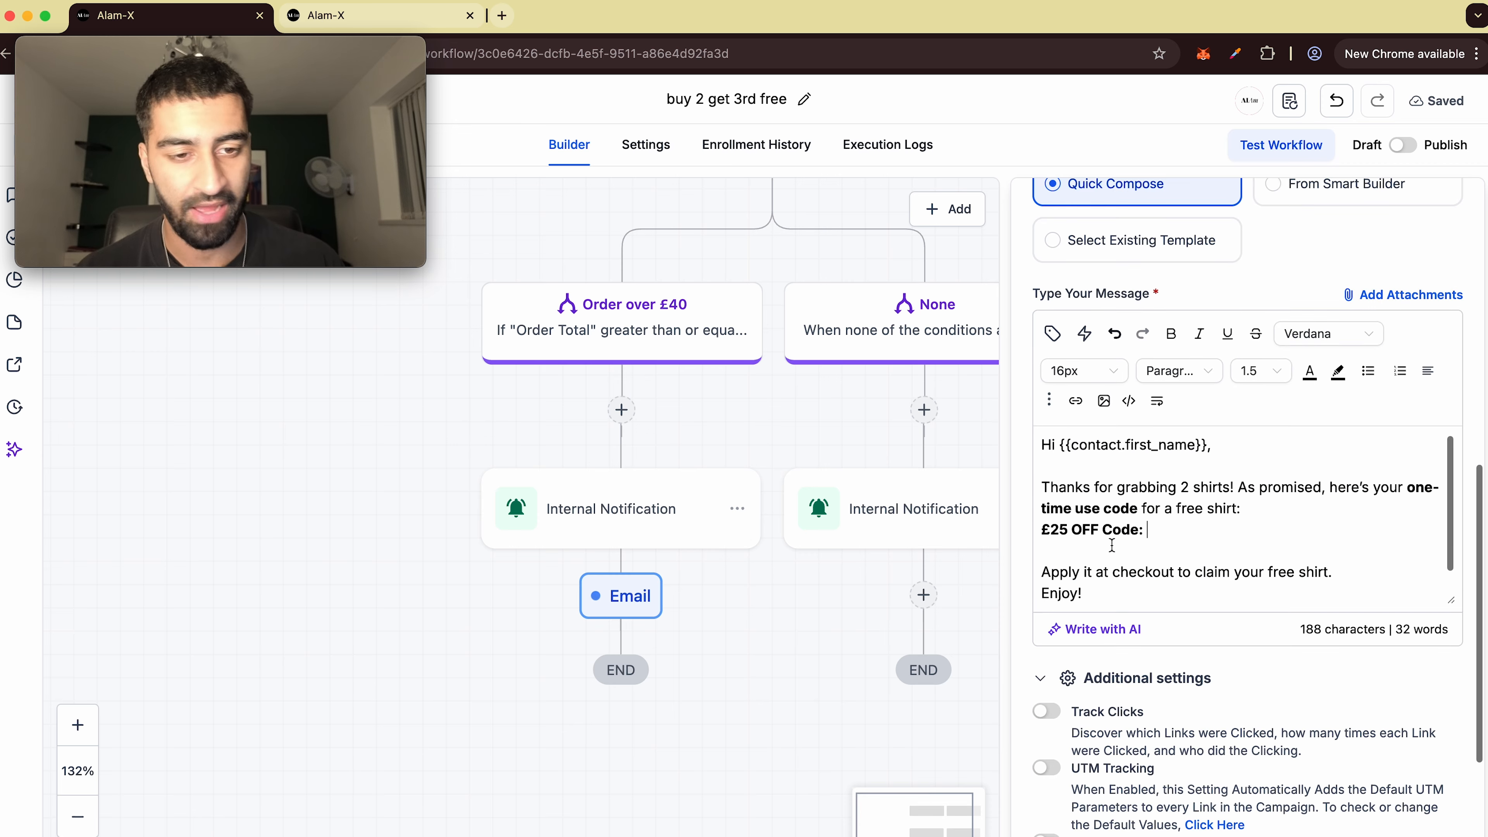
- Examine the message's {{contact.first_name}} greeting, the available Contact custom values, and the opening thank-you line
drag(1063, 437, 1213, 445)
click(1214, 444)
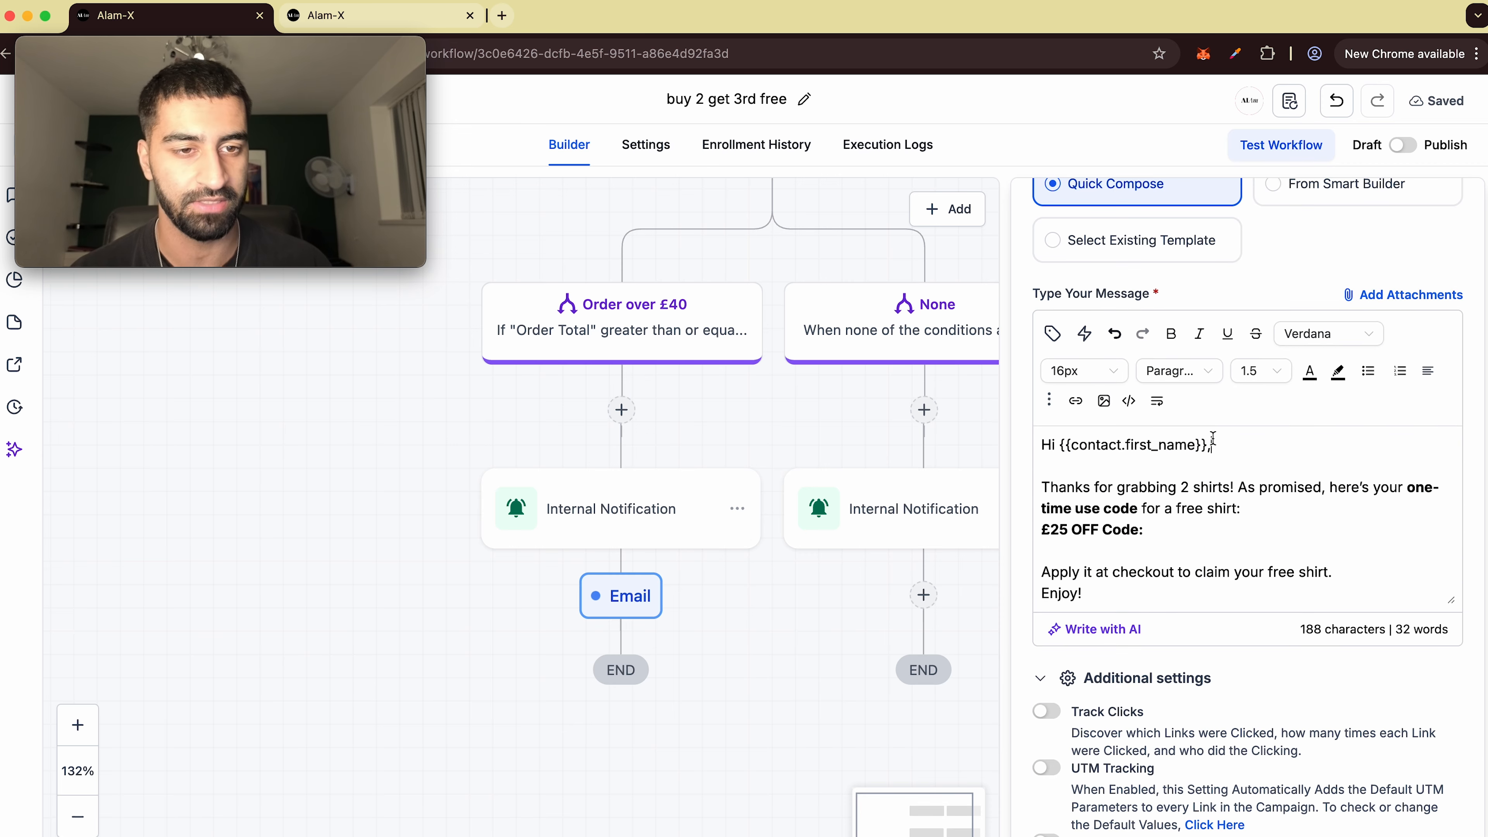
click(1053, 333)
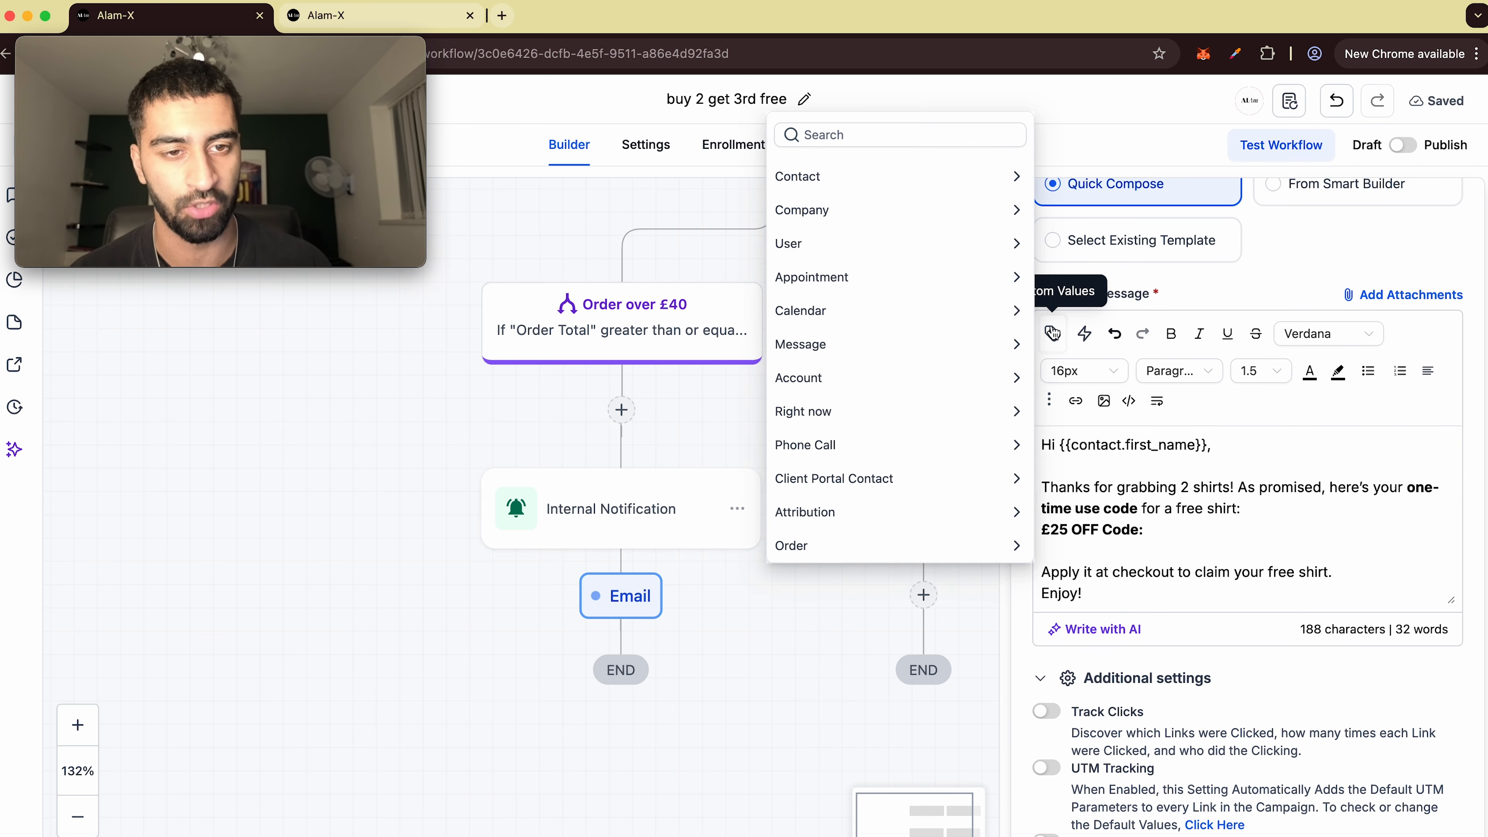
click(870, 183)
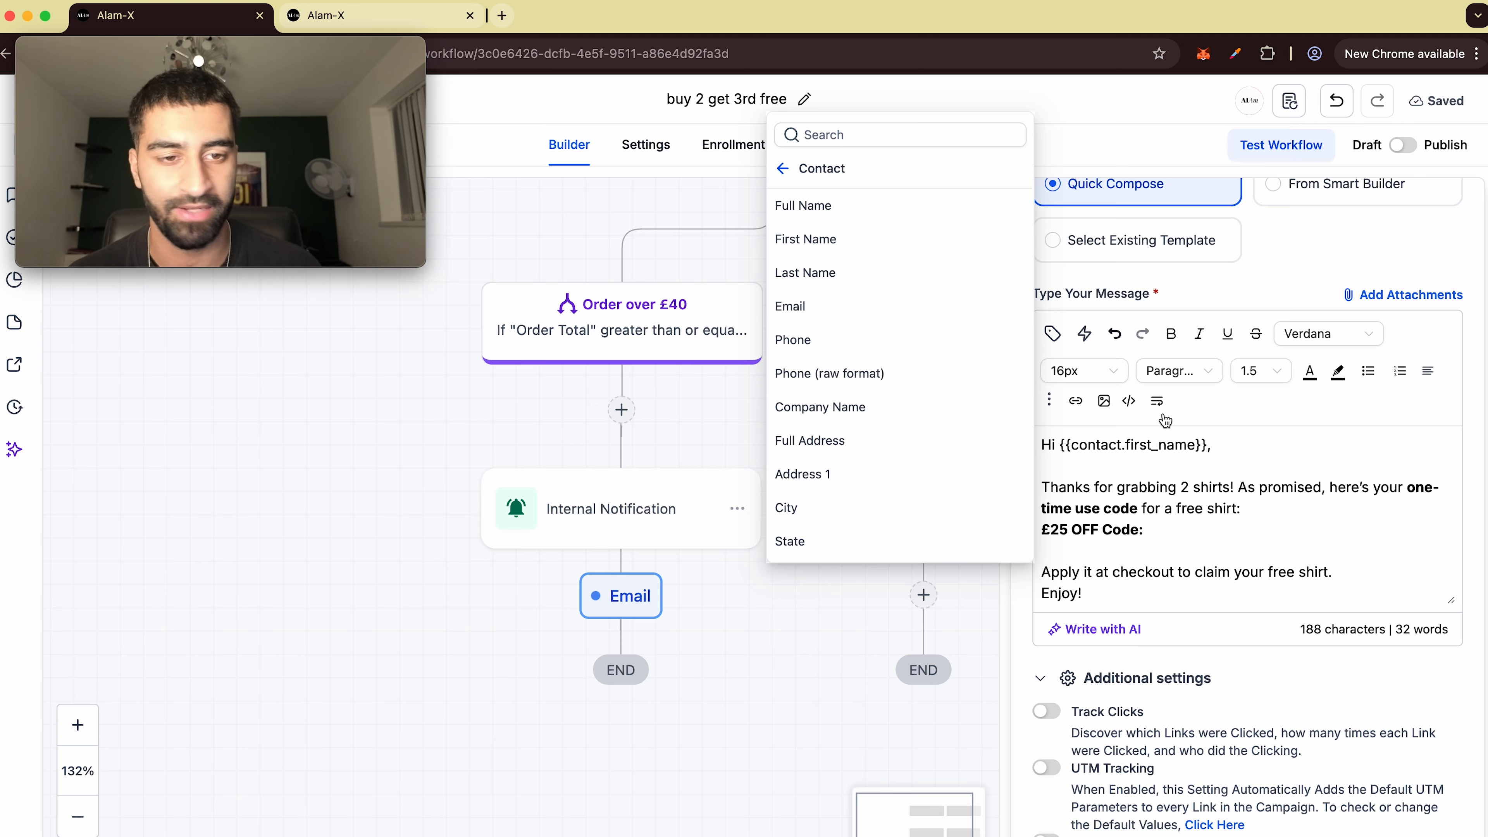
click(1201, 480)
drag(1069, 488, 1225, 487)
click(1223, 488)
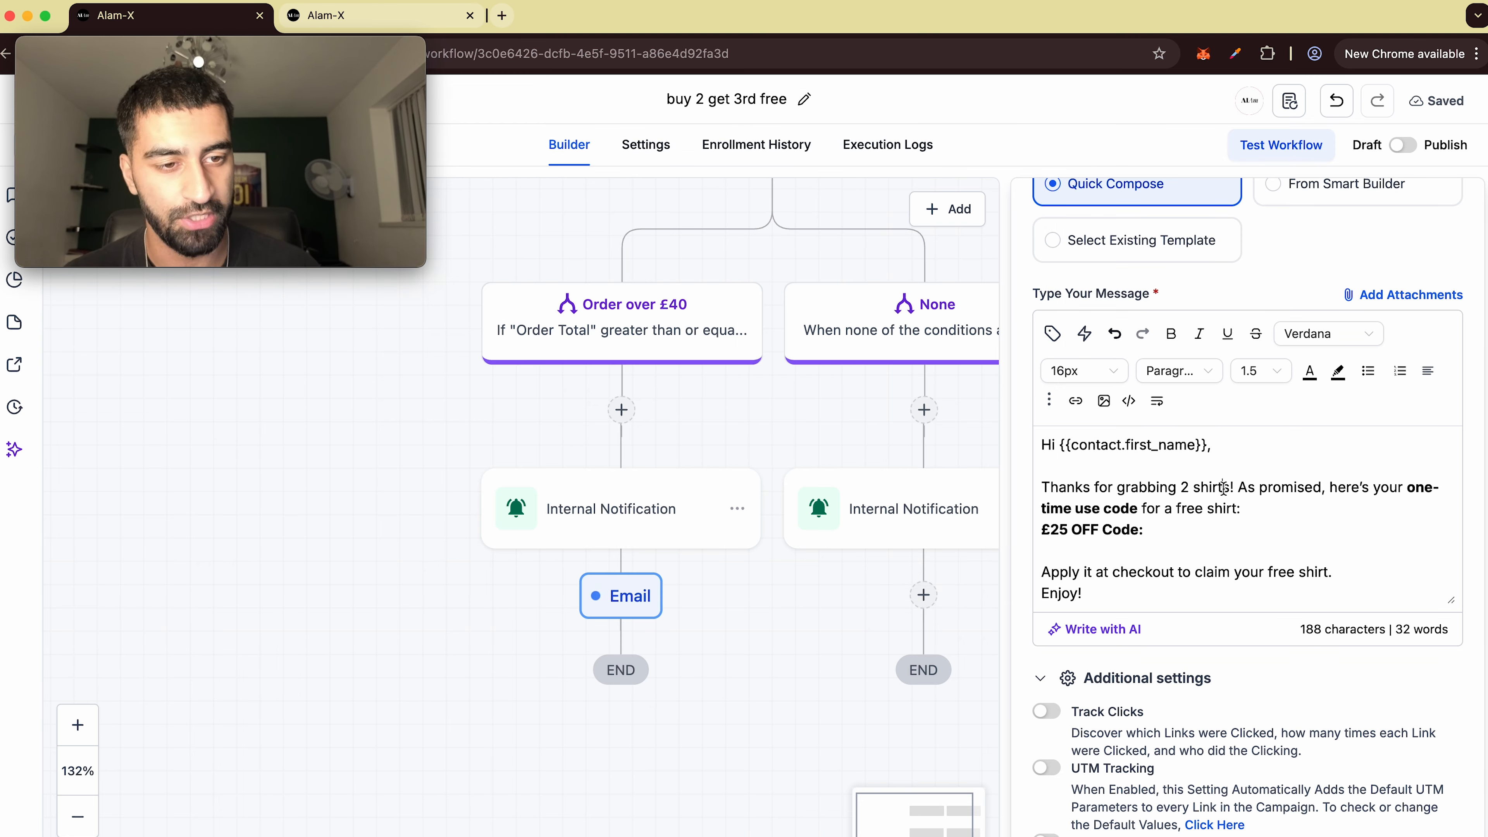
- Enter FREESHIRT2026 as the coupon code after "£25 OFF Code:" in the email message
drag(1062, 508, 1250, 504)
click(1249, 504)
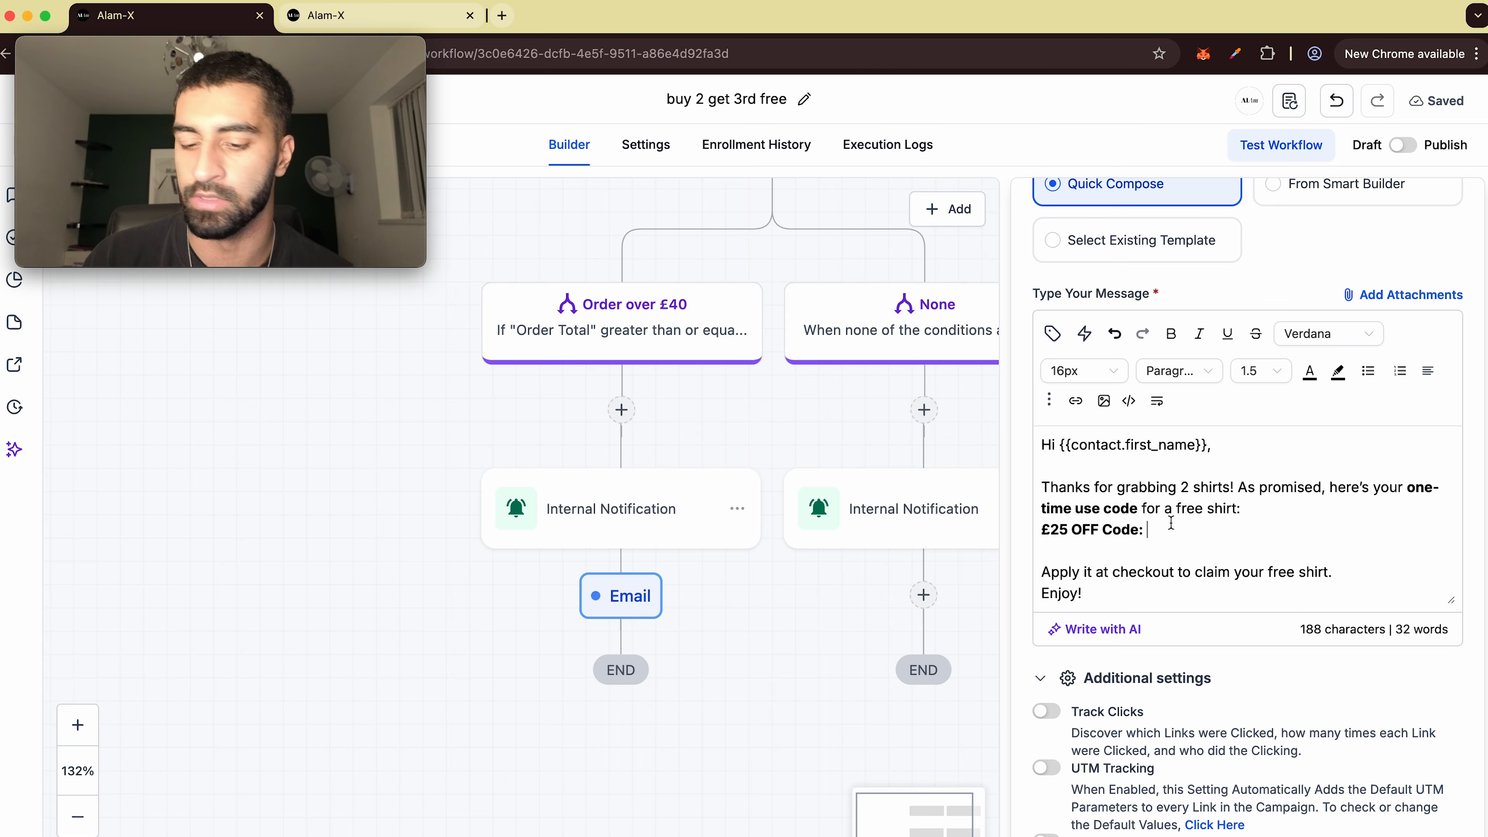
text(FREESHIRT)
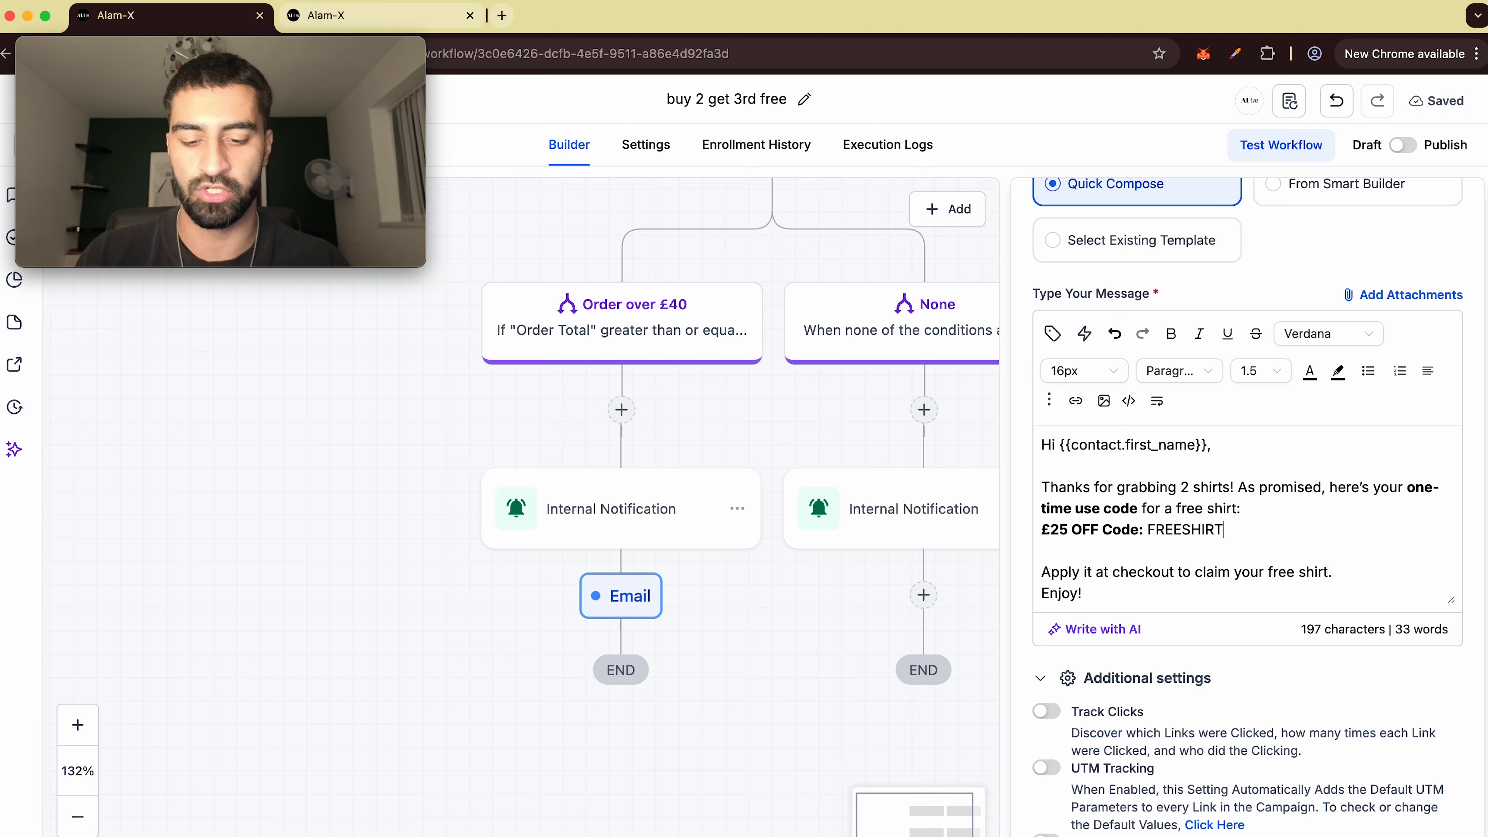
text(2026)
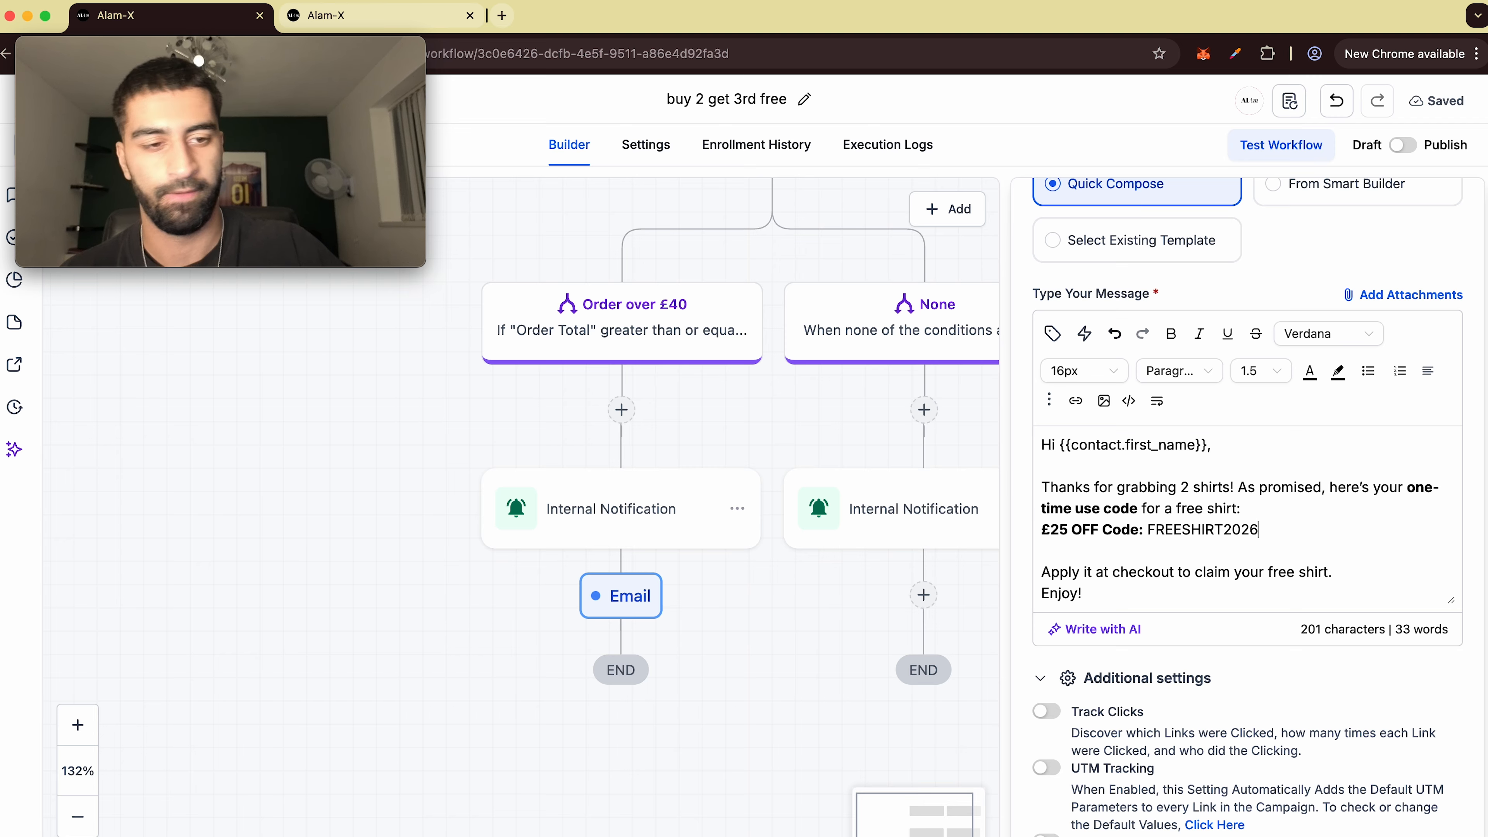
- Add a "Click Here:" line below the "Apply it at checkout" sentence, set off by a blank line before and after
scroll(1211, 518, down, 1)
drag(1043, 550, 1333, 550)
click(1336, 549)
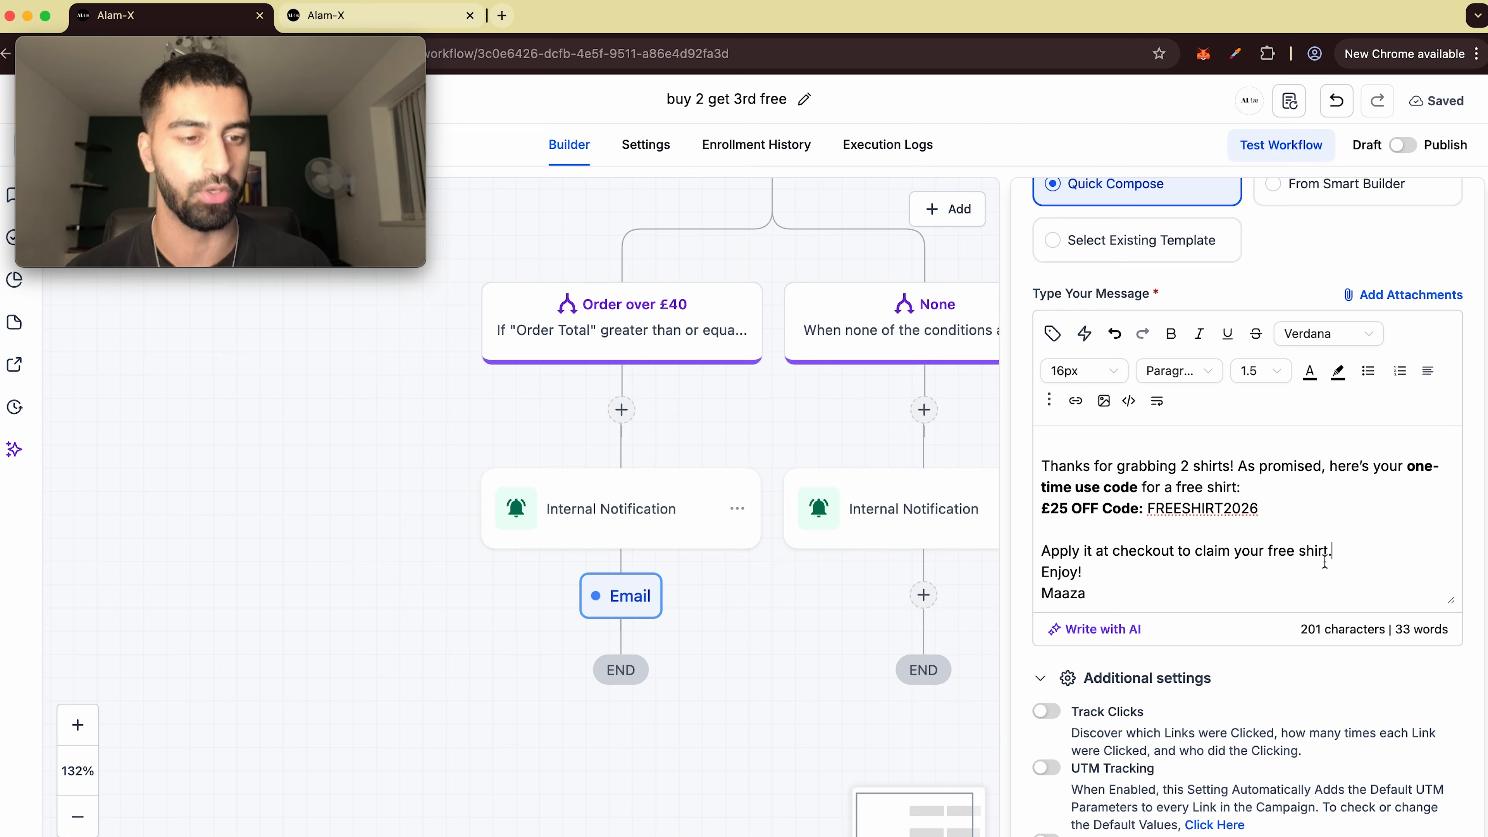
key(Return)
key(Return)
scroll(1325, 562, down, 2)
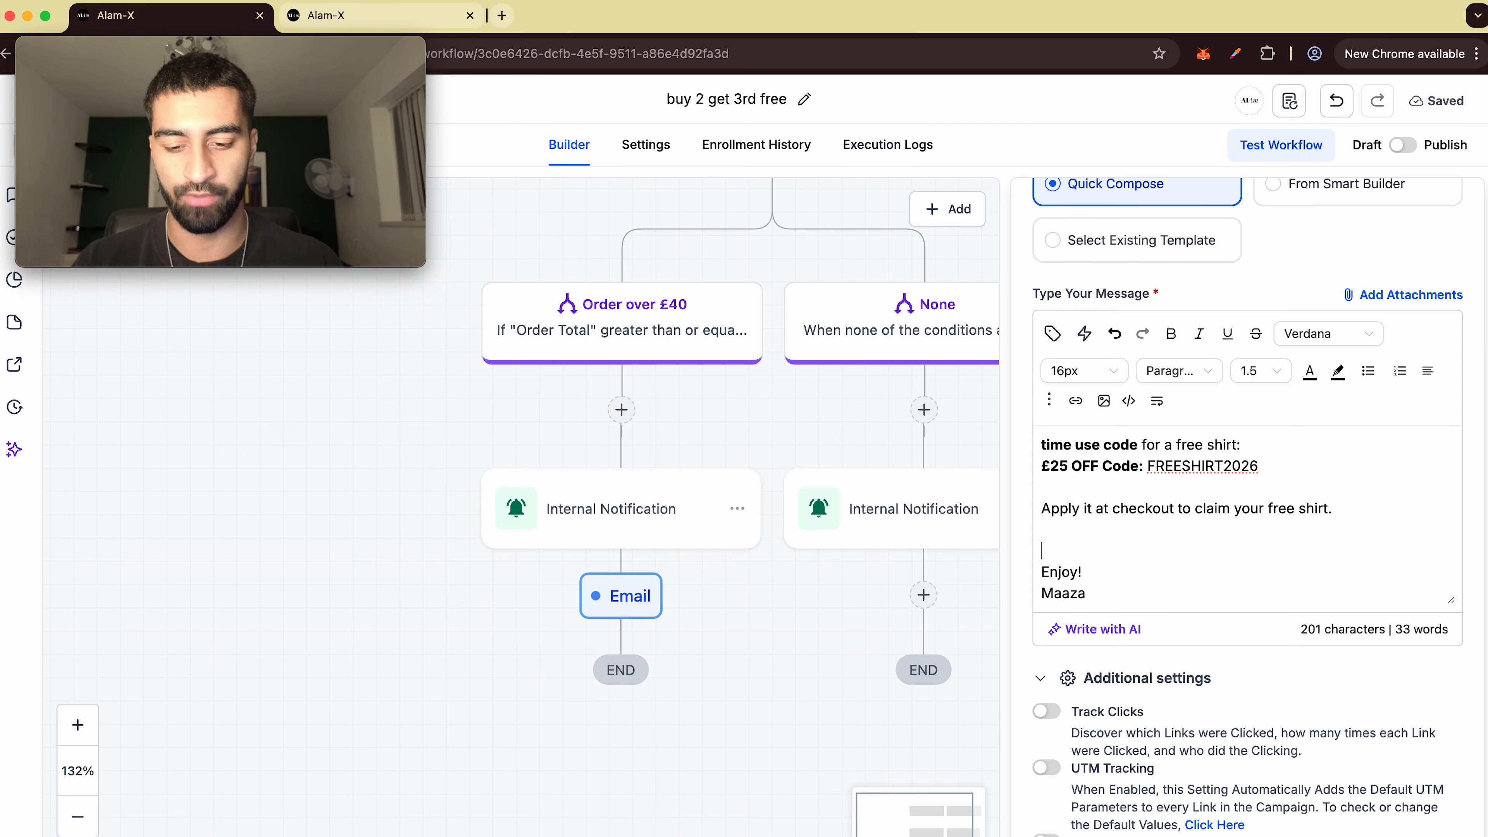
text(Click Her)
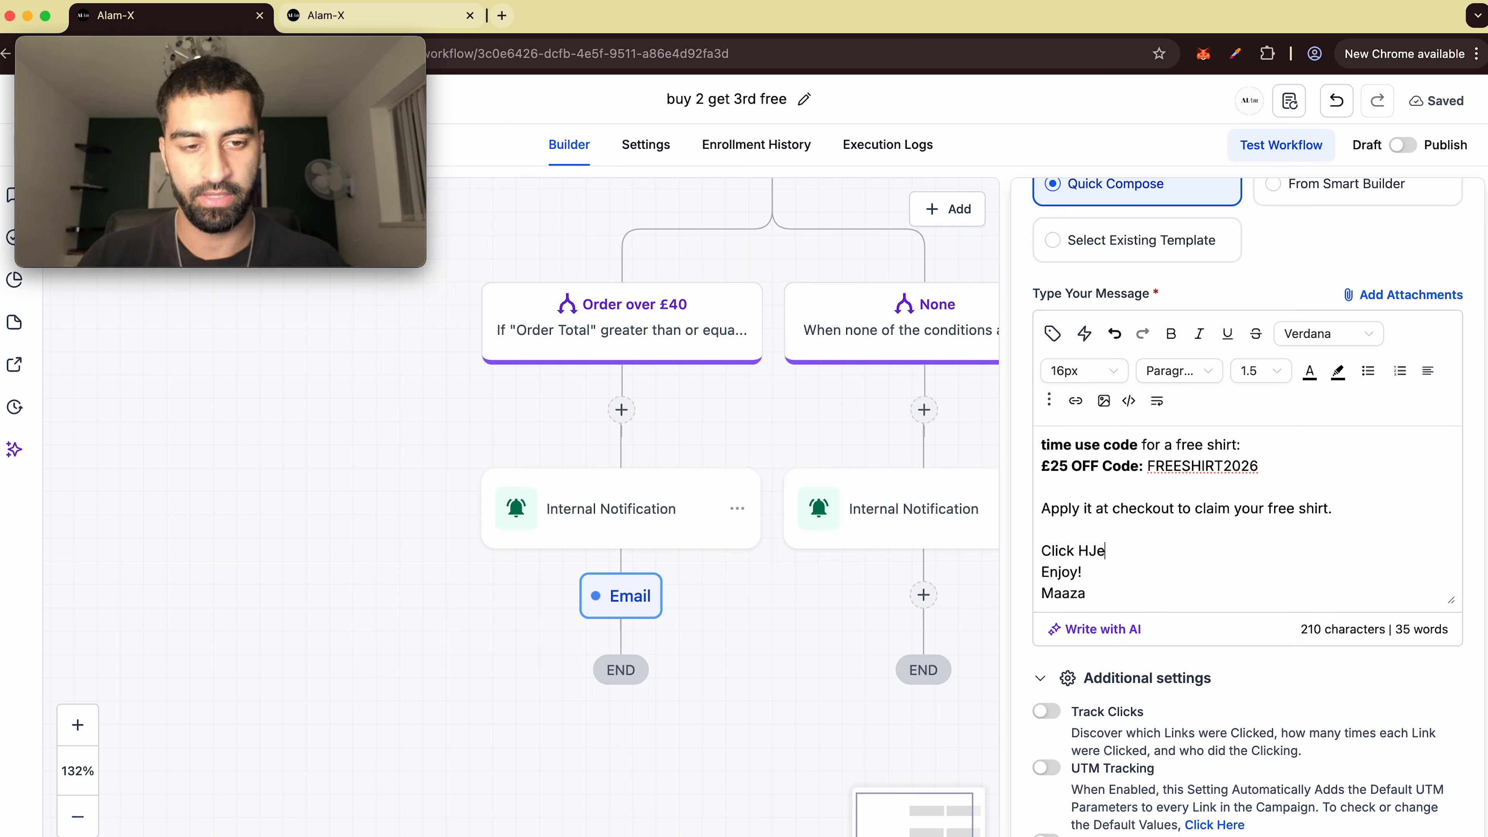
key(BackSpace)
key(BackSpace)
text(ere)
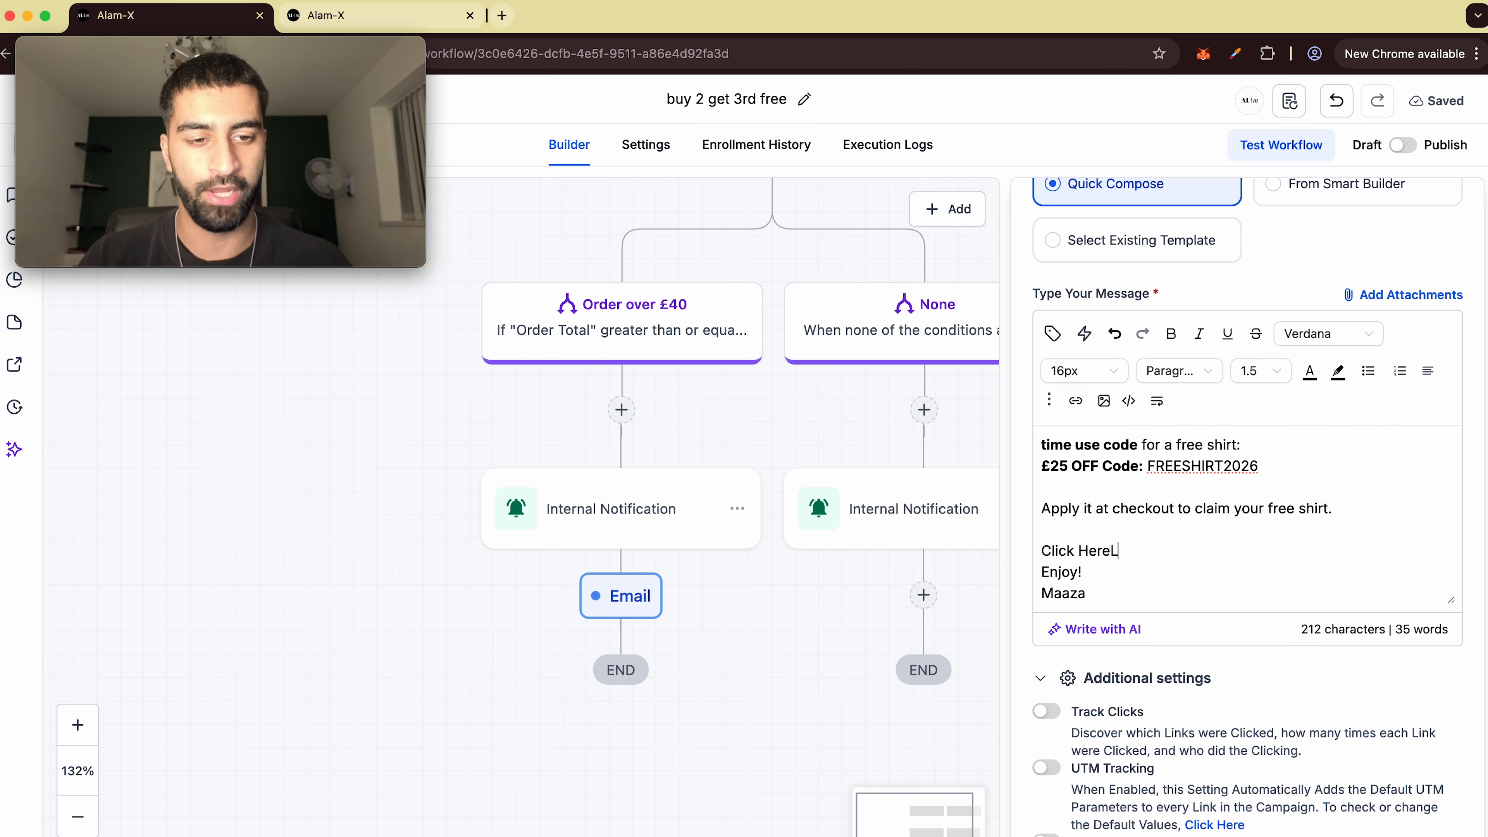
text(:)
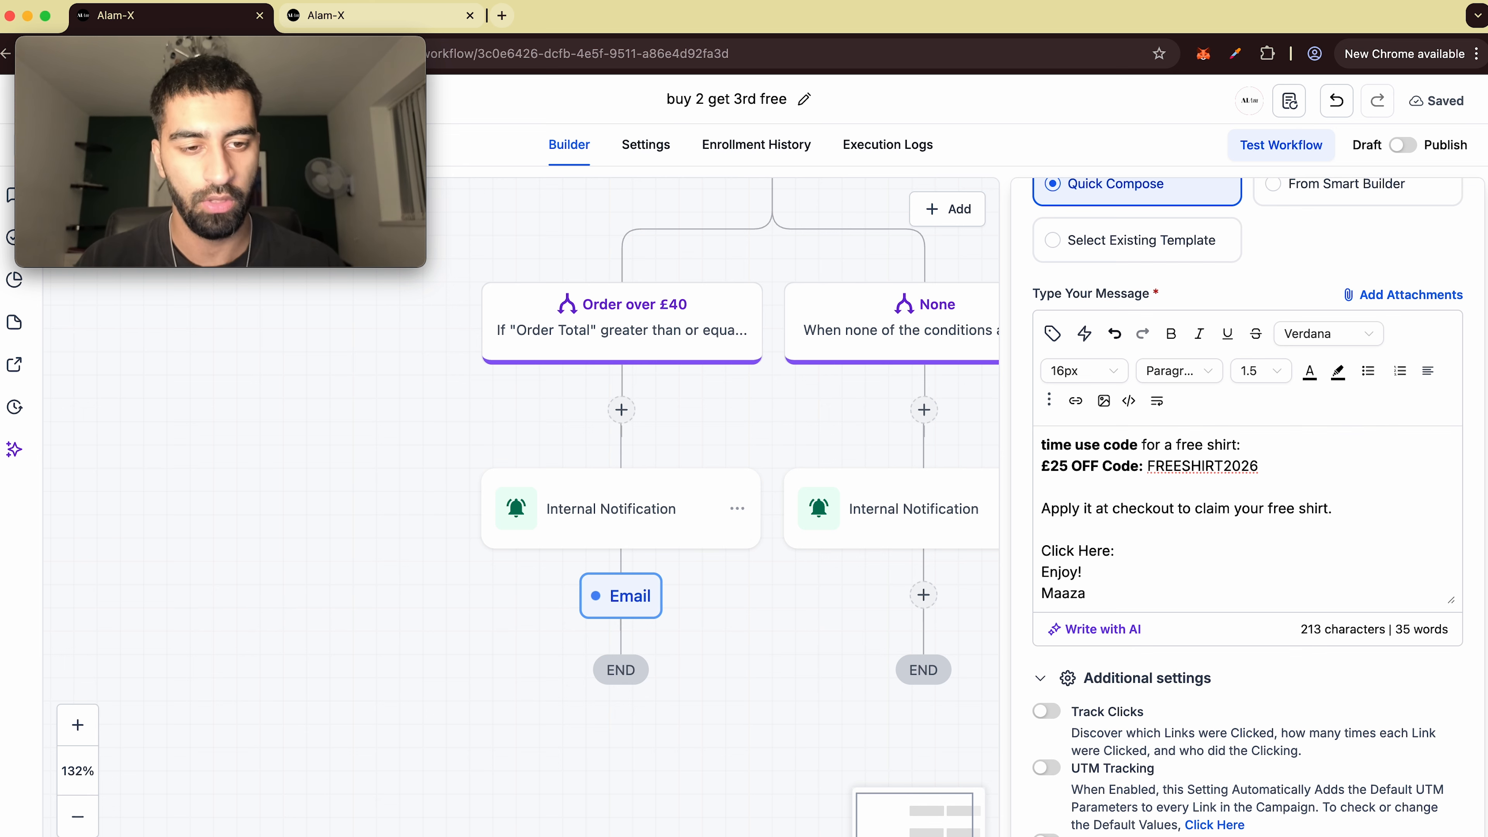
key(Return)
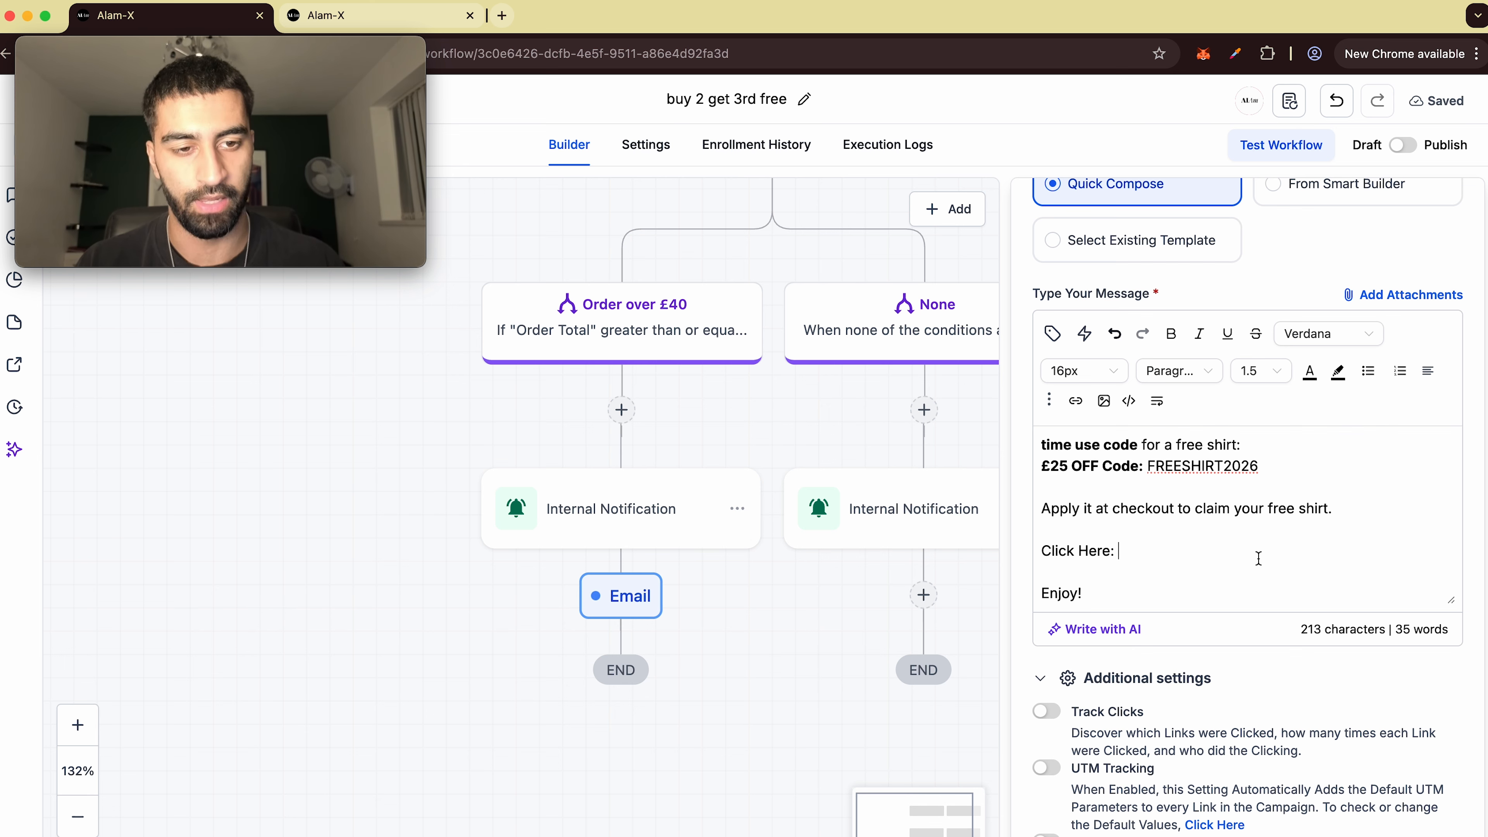
text(www.maaza.)
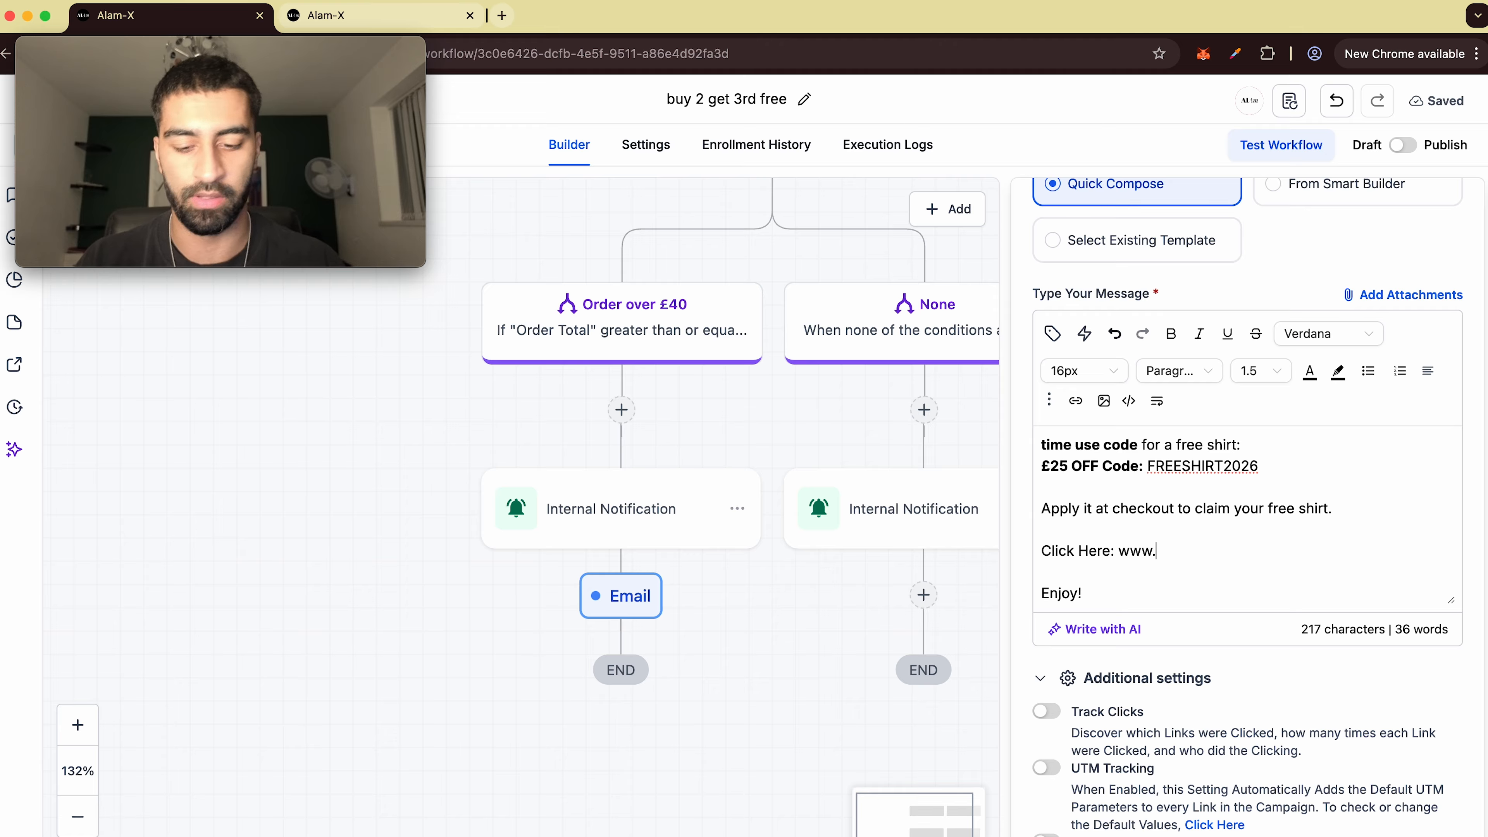
text(com)
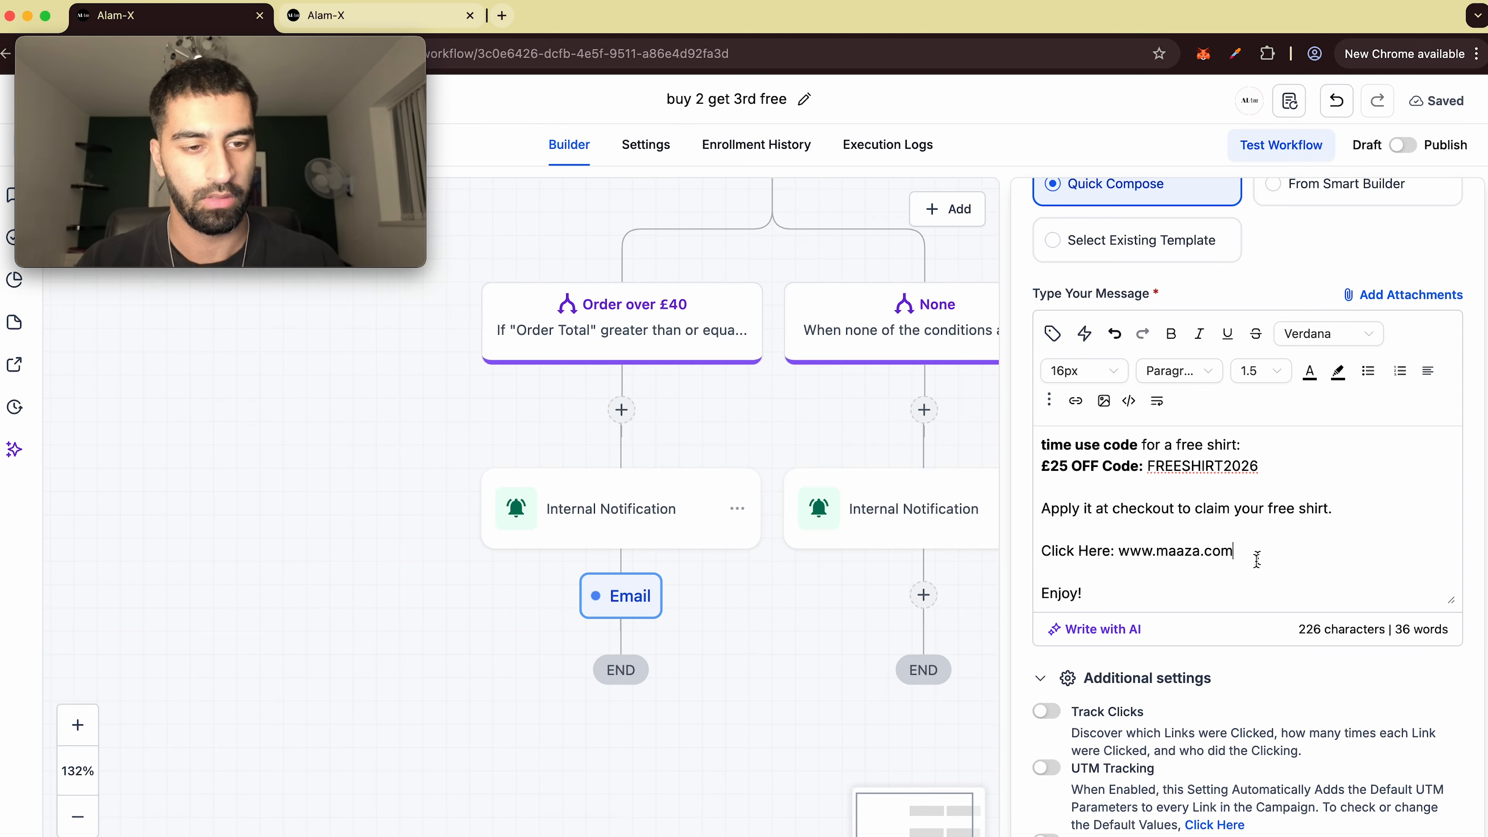
scroll(1219, 582, down, 1)
scroll(1212, 574, up, 4)
scroll(1209, 570, down, 2)
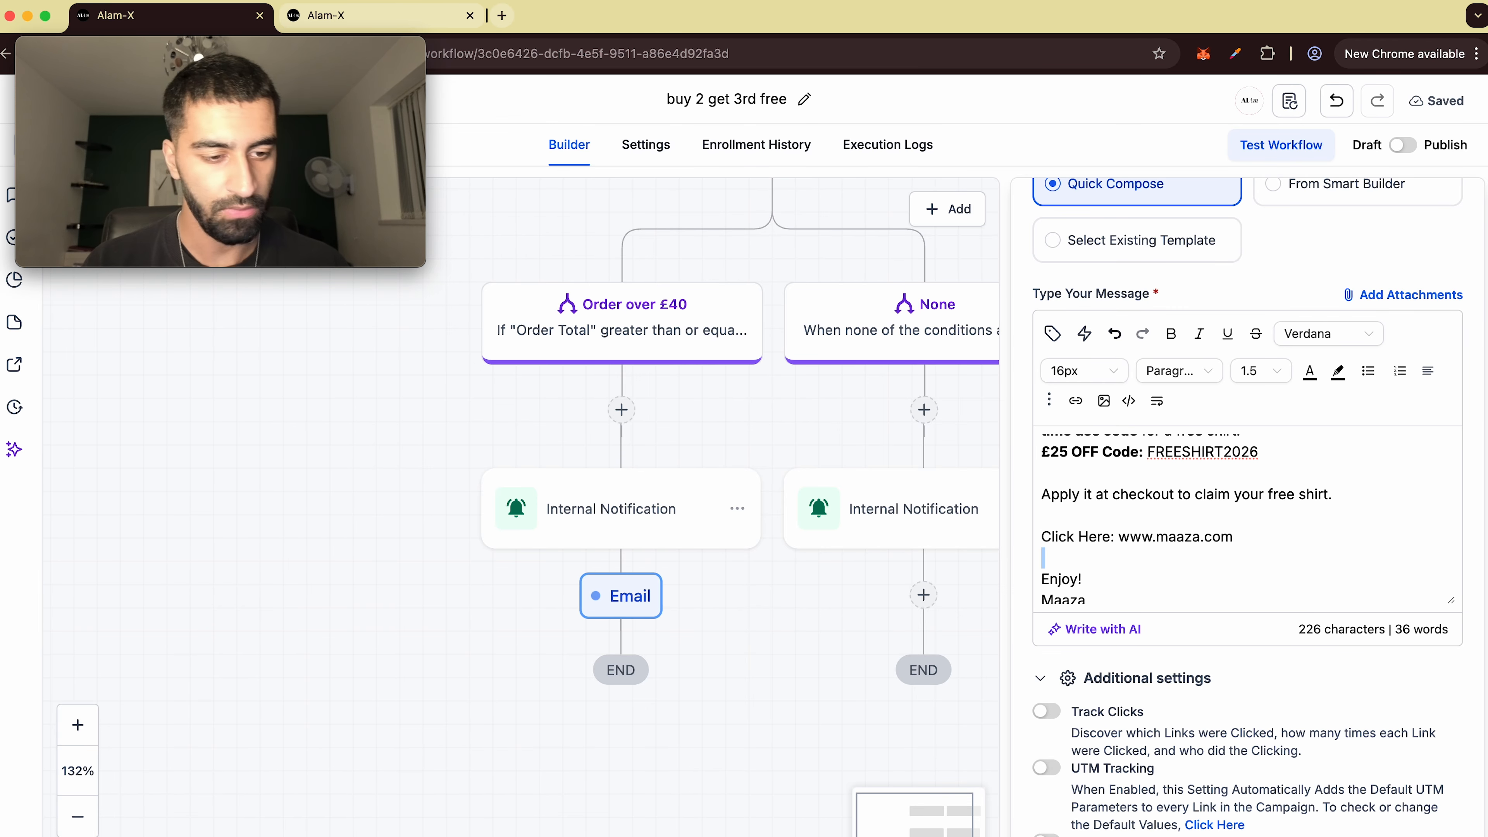
click(1397, 829)
- Examine the workflow's two branches and the Email action placed under Order over £40
scroll(1100, 684, down, 1)
scroll(1101, 685, down, 5)
scroll(1101, 685, down, 1)
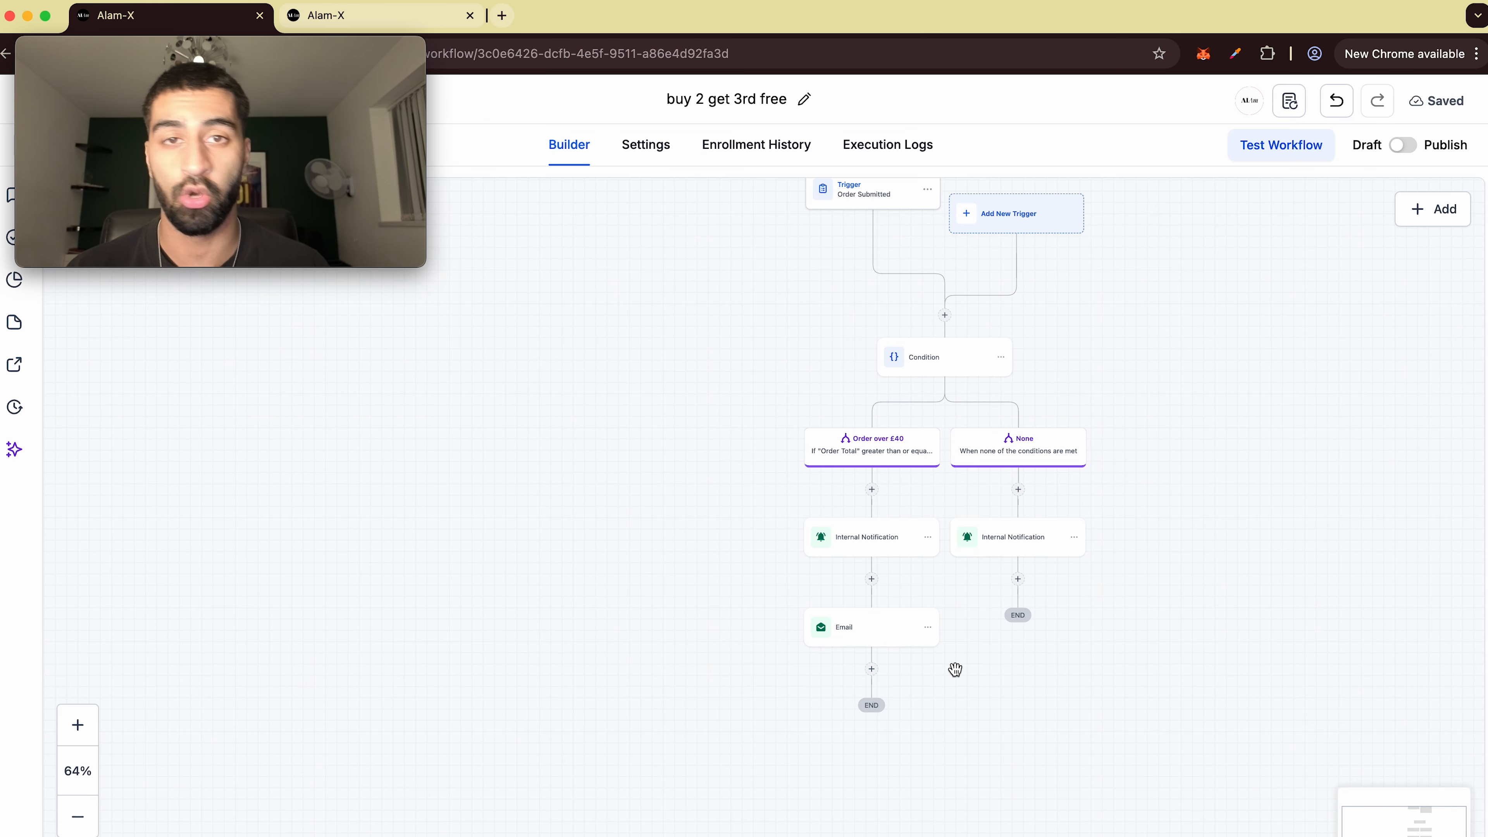
scroll(953, 667, right, 4)
scroll(938, 489, up, 5)
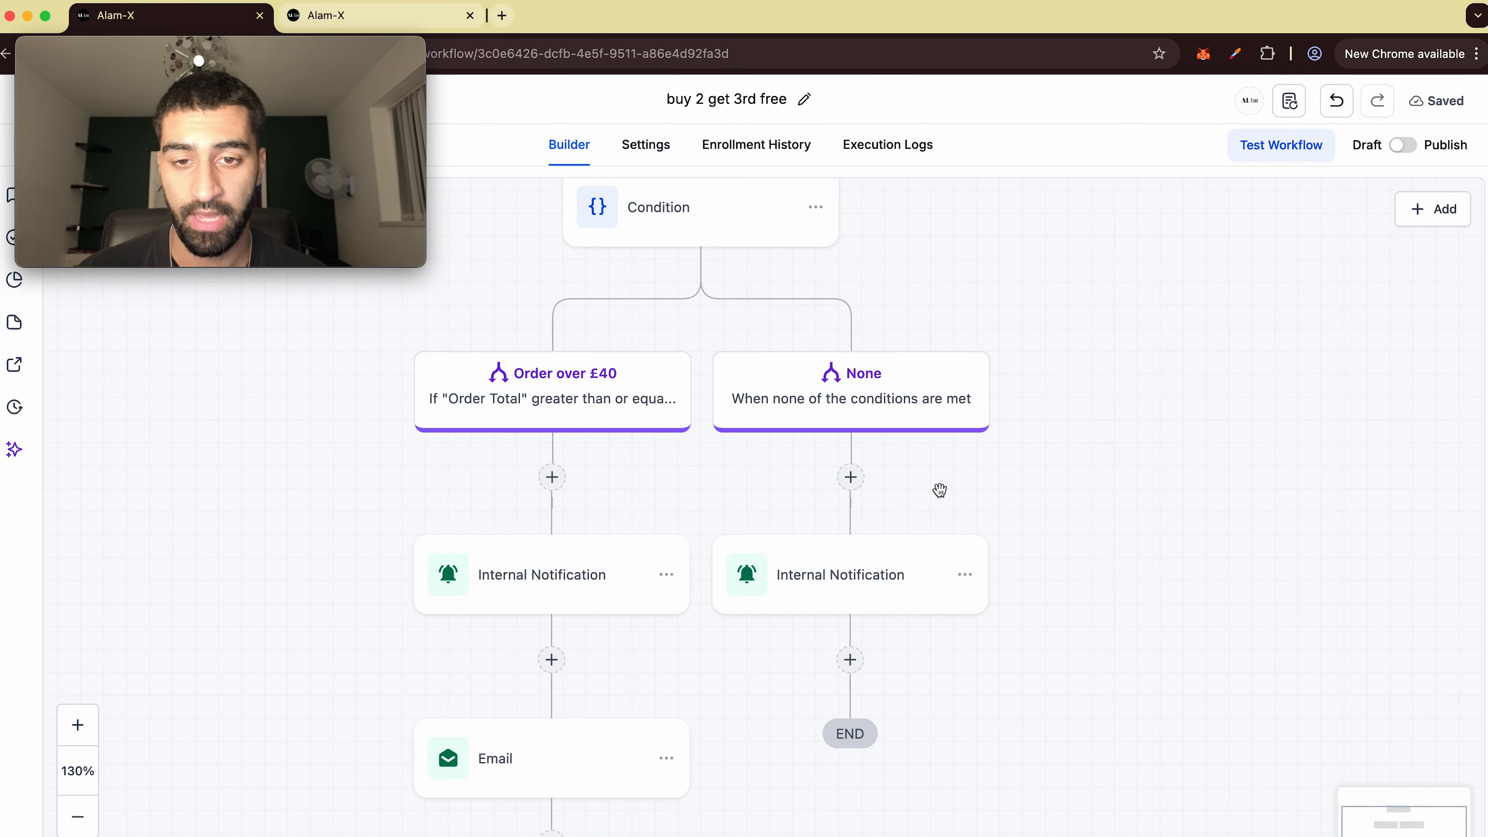
scroll(939, 488, down, 3)
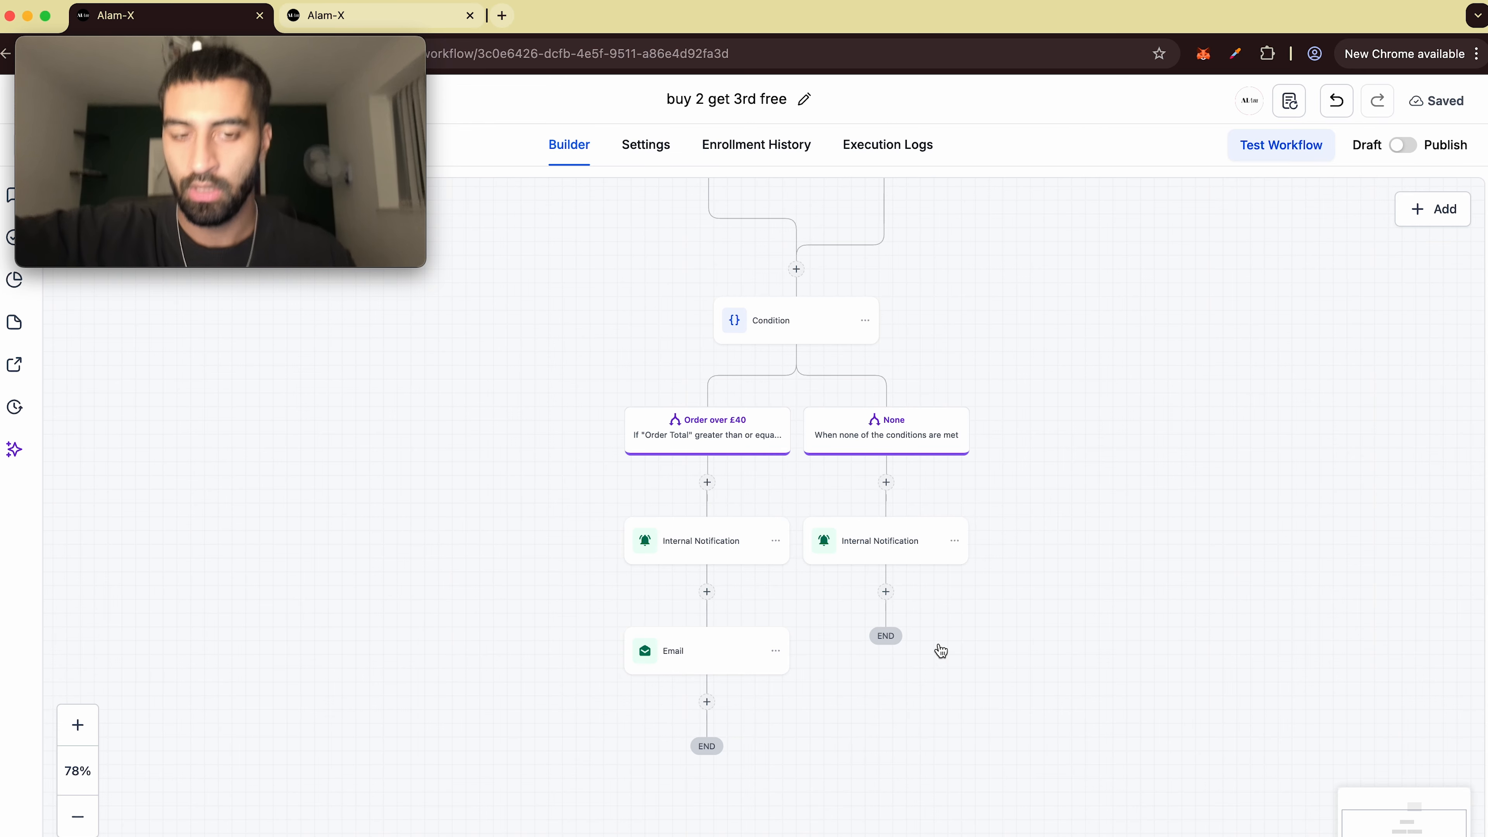
scroll(937, 647, down, 2)
scroll(937, 647, left, 1)
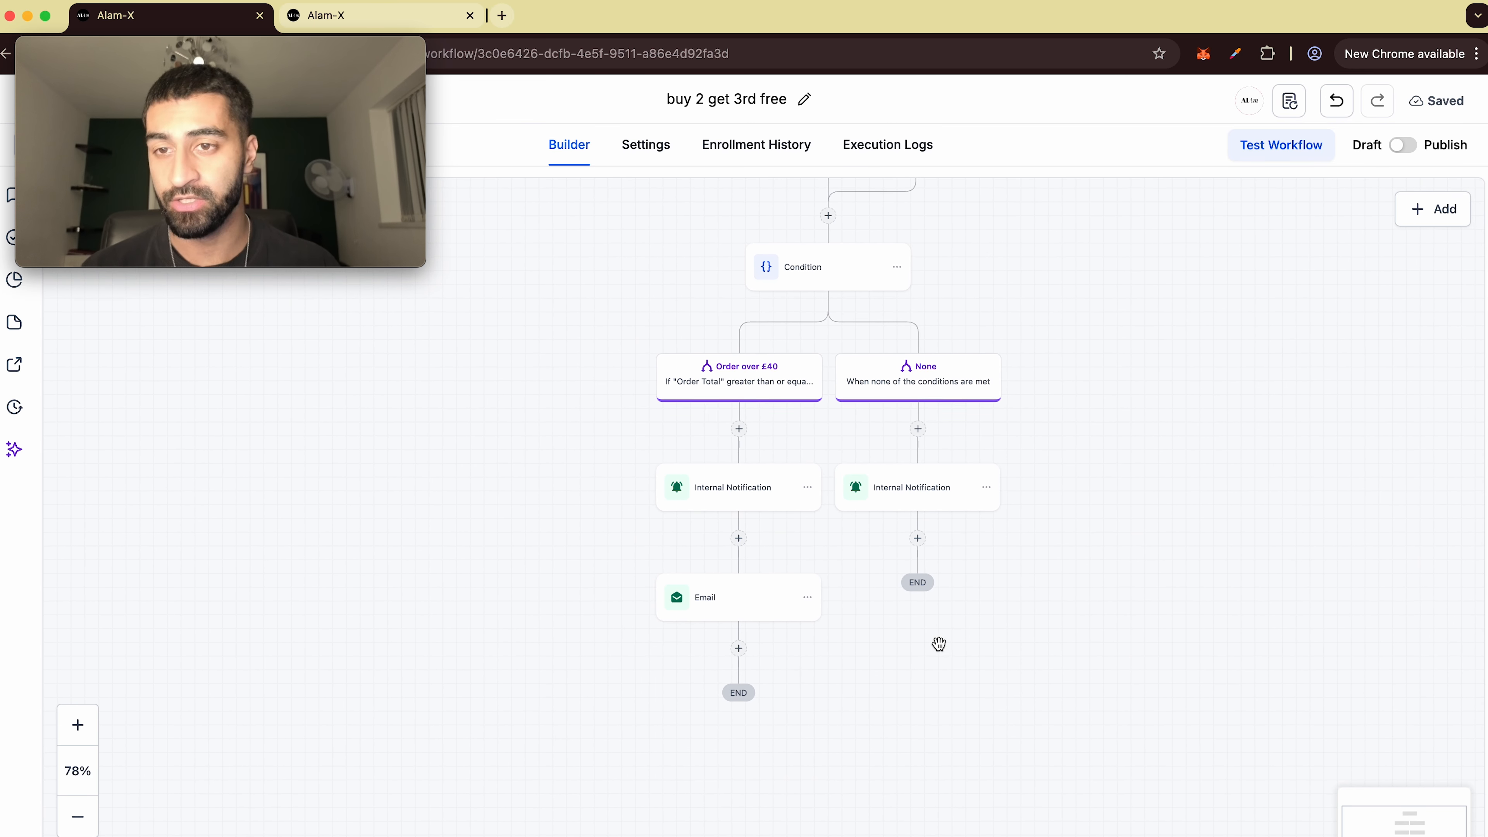
scroll(641, 639, up, 8)
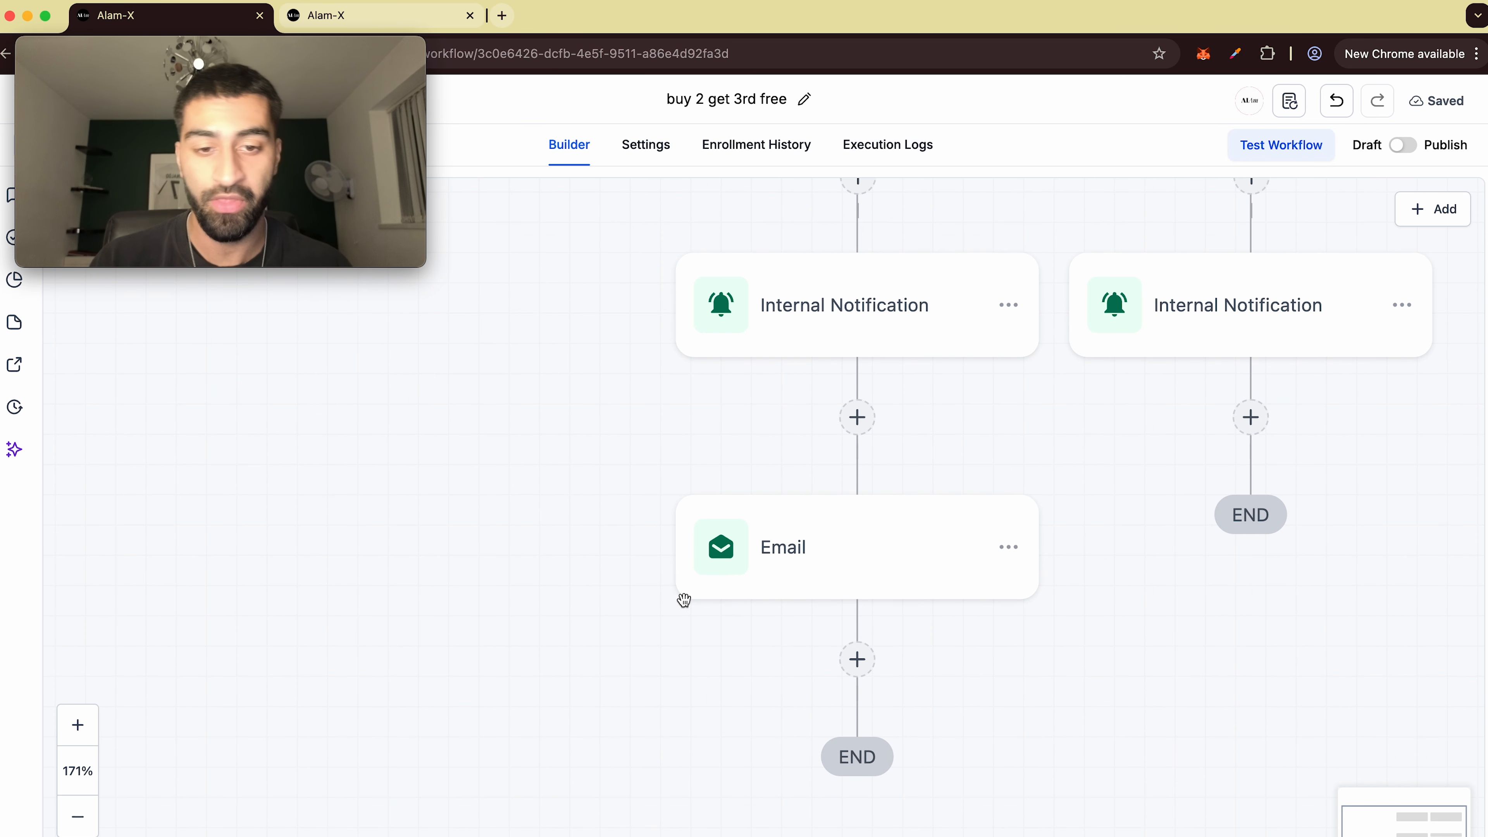
- Add a Wait action below the Email action in the Order over £40 branch
scroll(684, 601, down, 5)
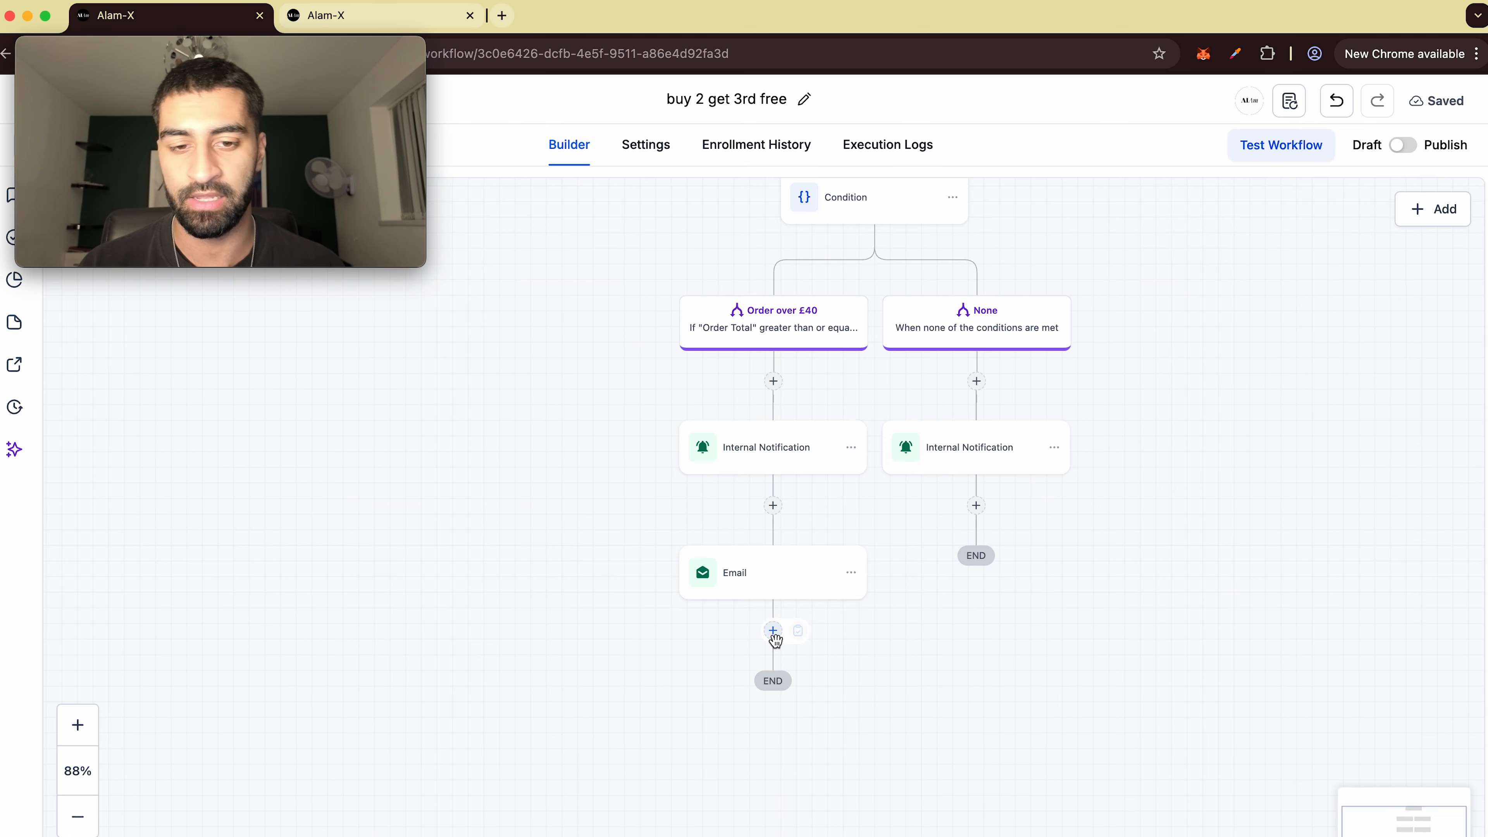
click(772, 631)
text(wait)
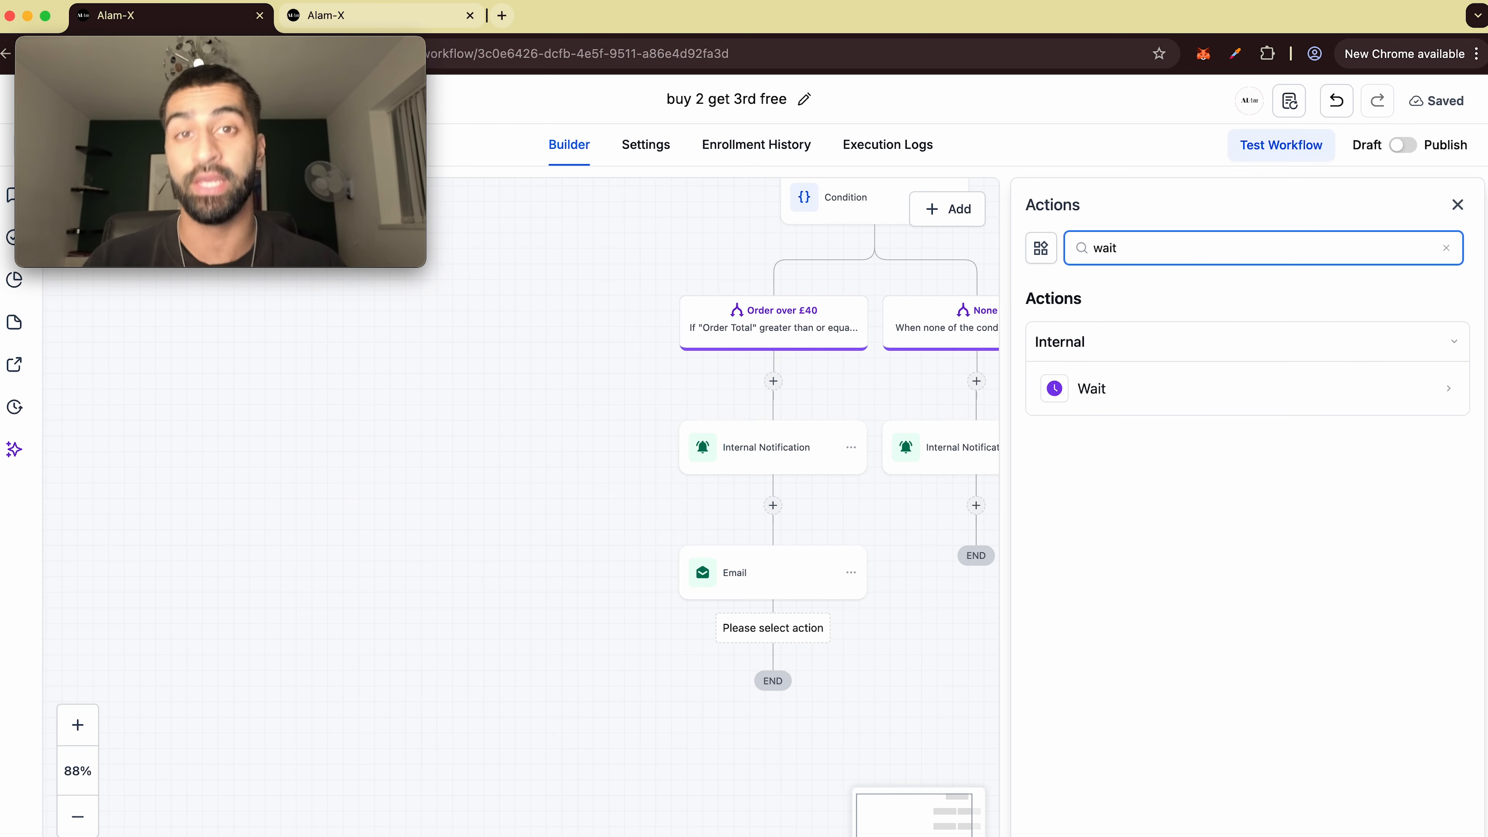
click(1189, 391)
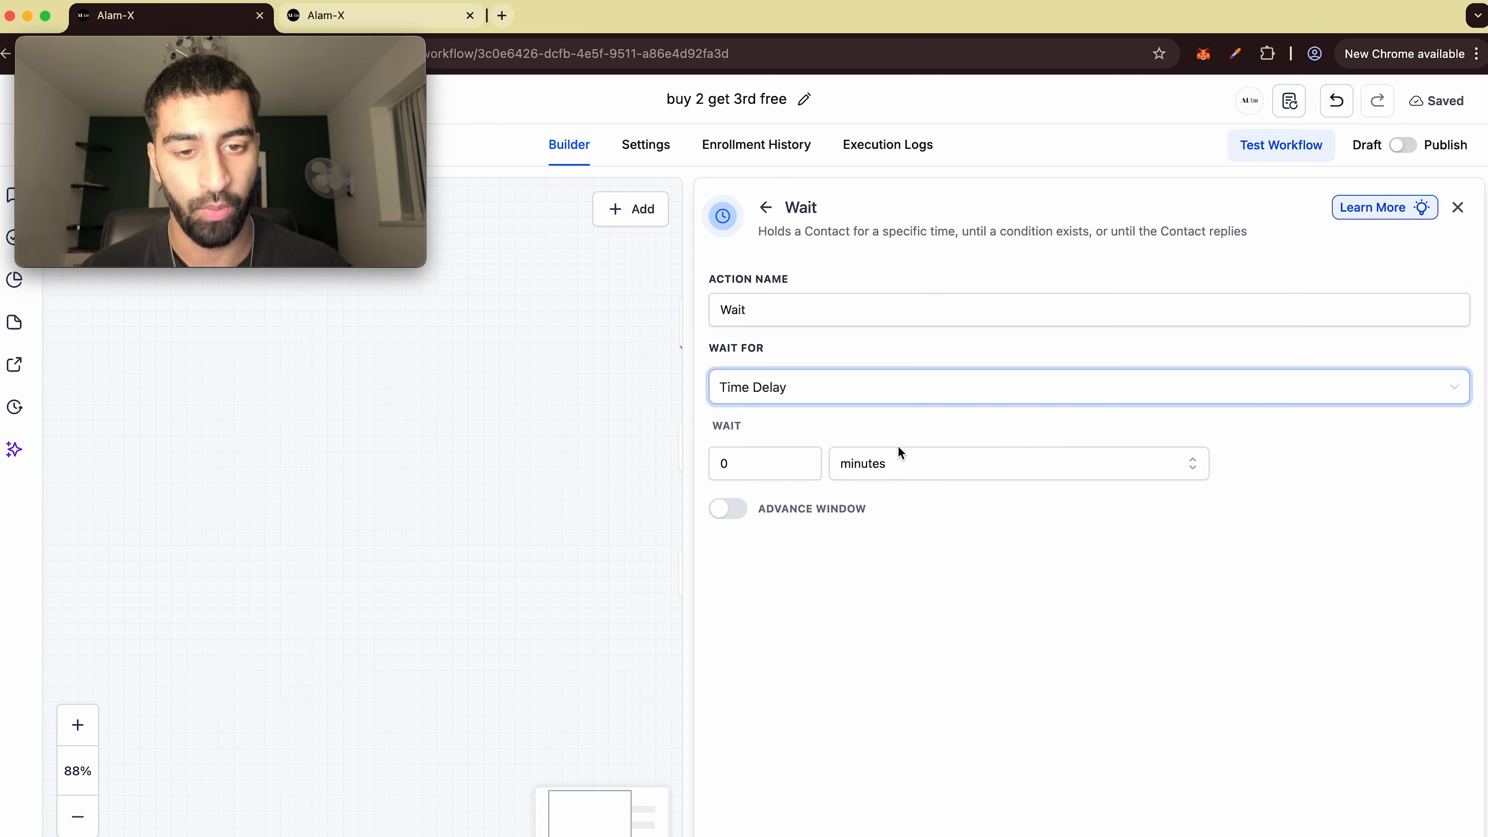
- Set the wait's time delay to 14 days, name the action "Wait 2 weeks", and save it
click(900, 451)
click(890, 567)
click(787, 462)
text(14)
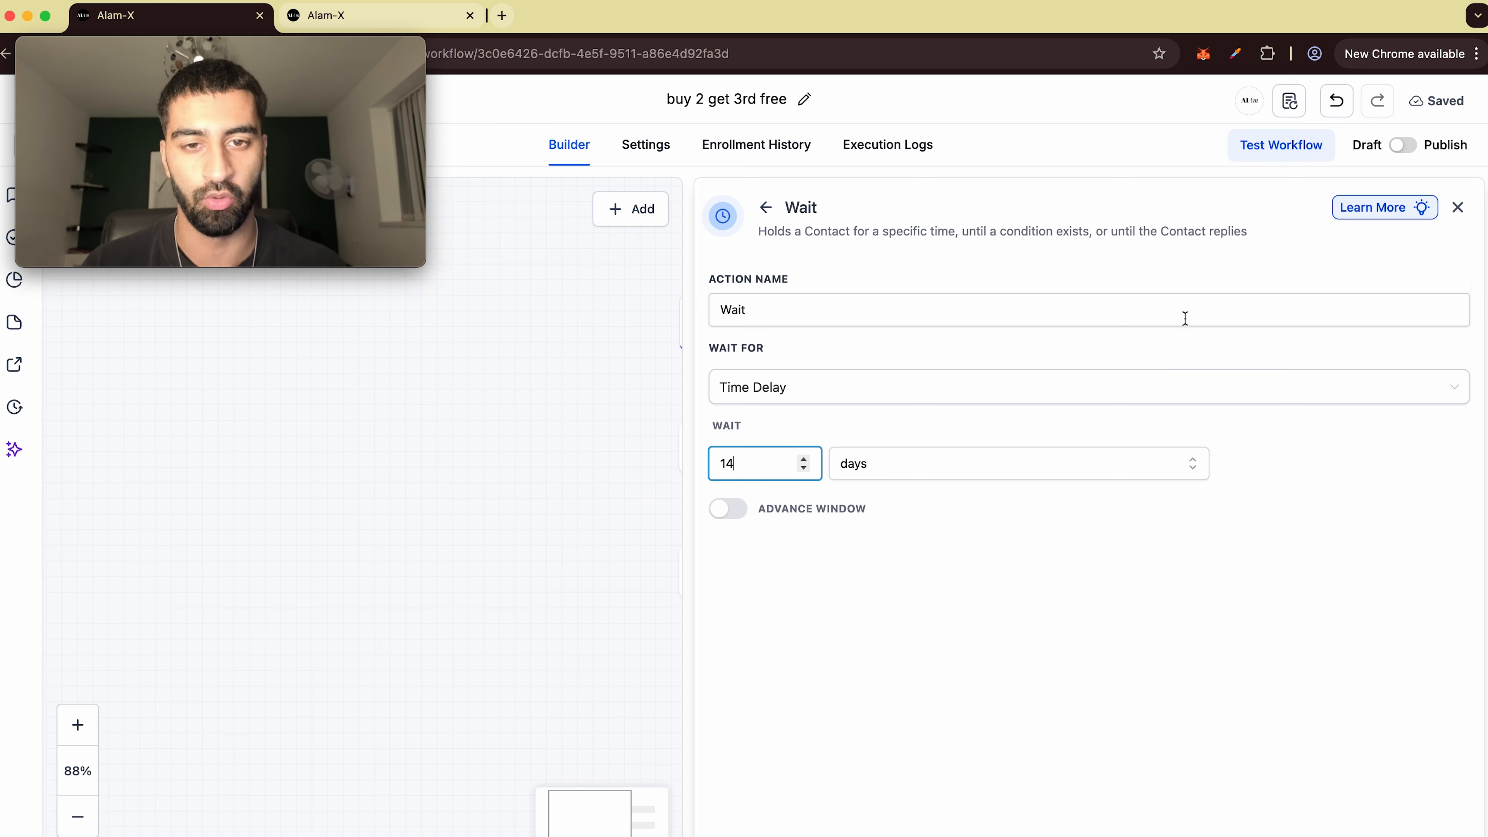
click(1185, 318)
text(weeks)
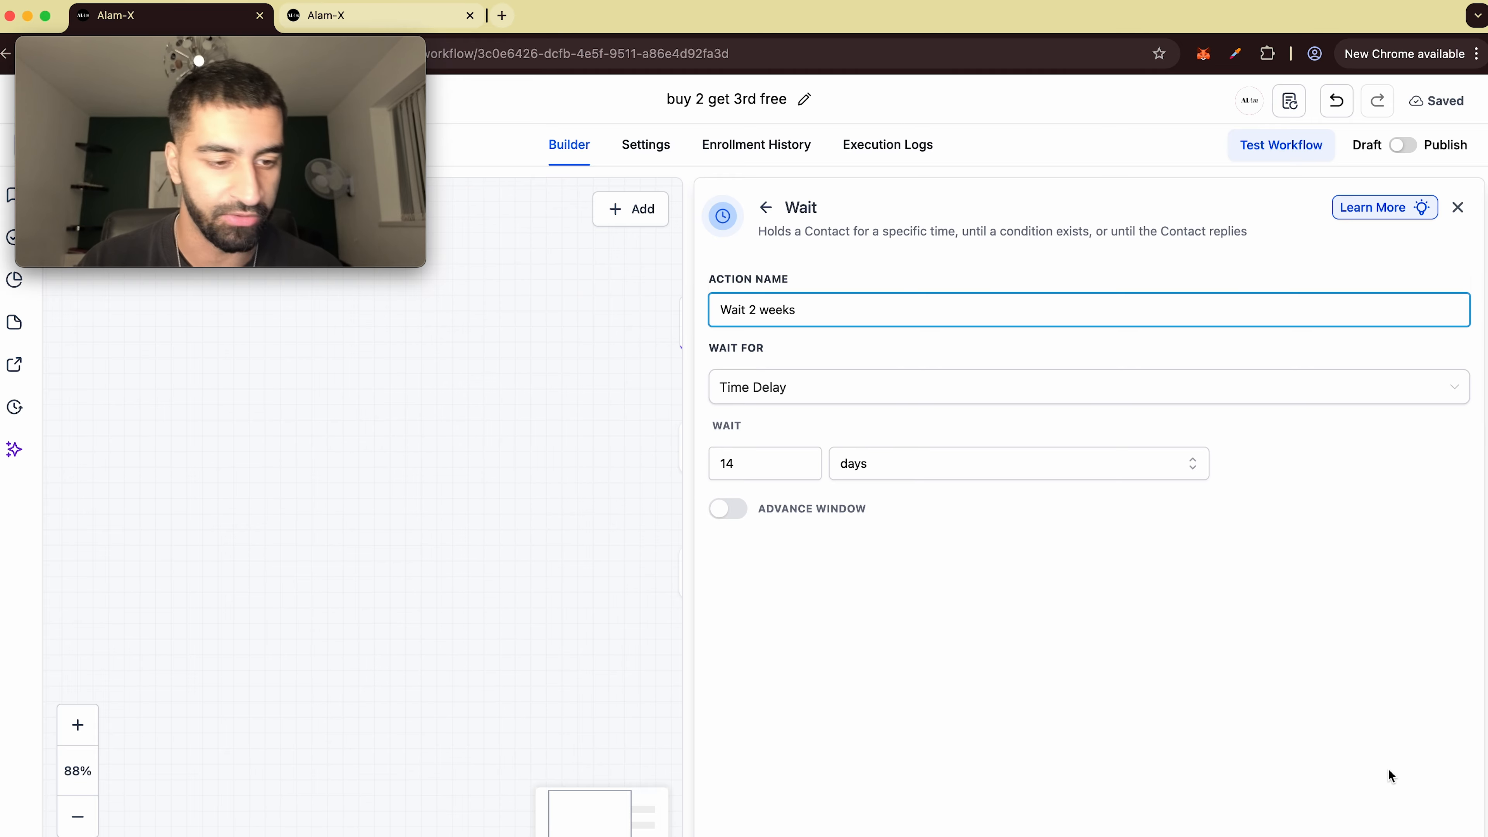
click(1417, 833)
scroll(789, 581, down, 3)
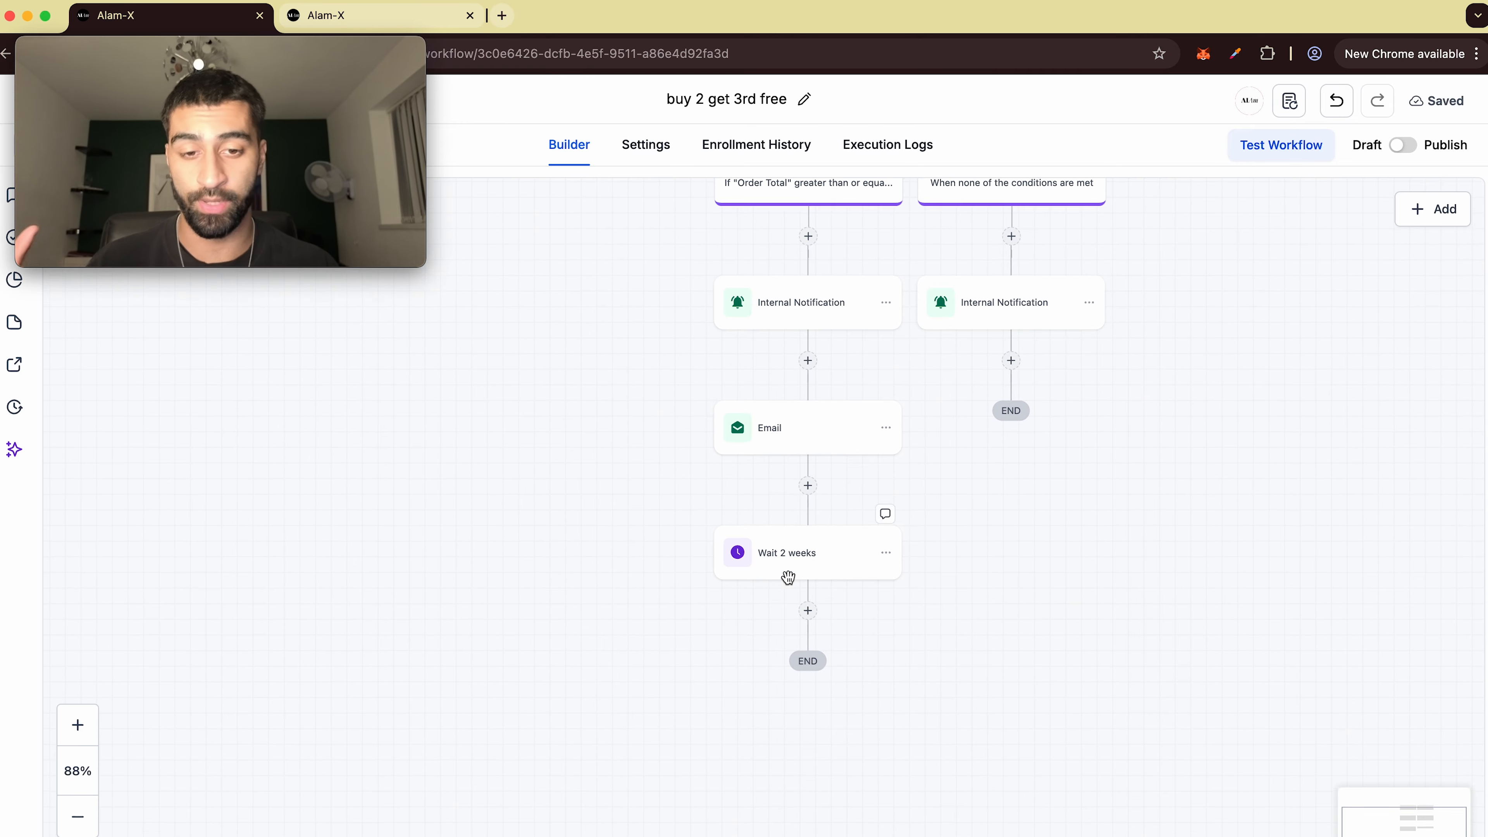
- Add a Send Review Request action below Wait 2 weeks, set its review type to E-mail, and save it
click(807, 610)
text(review)
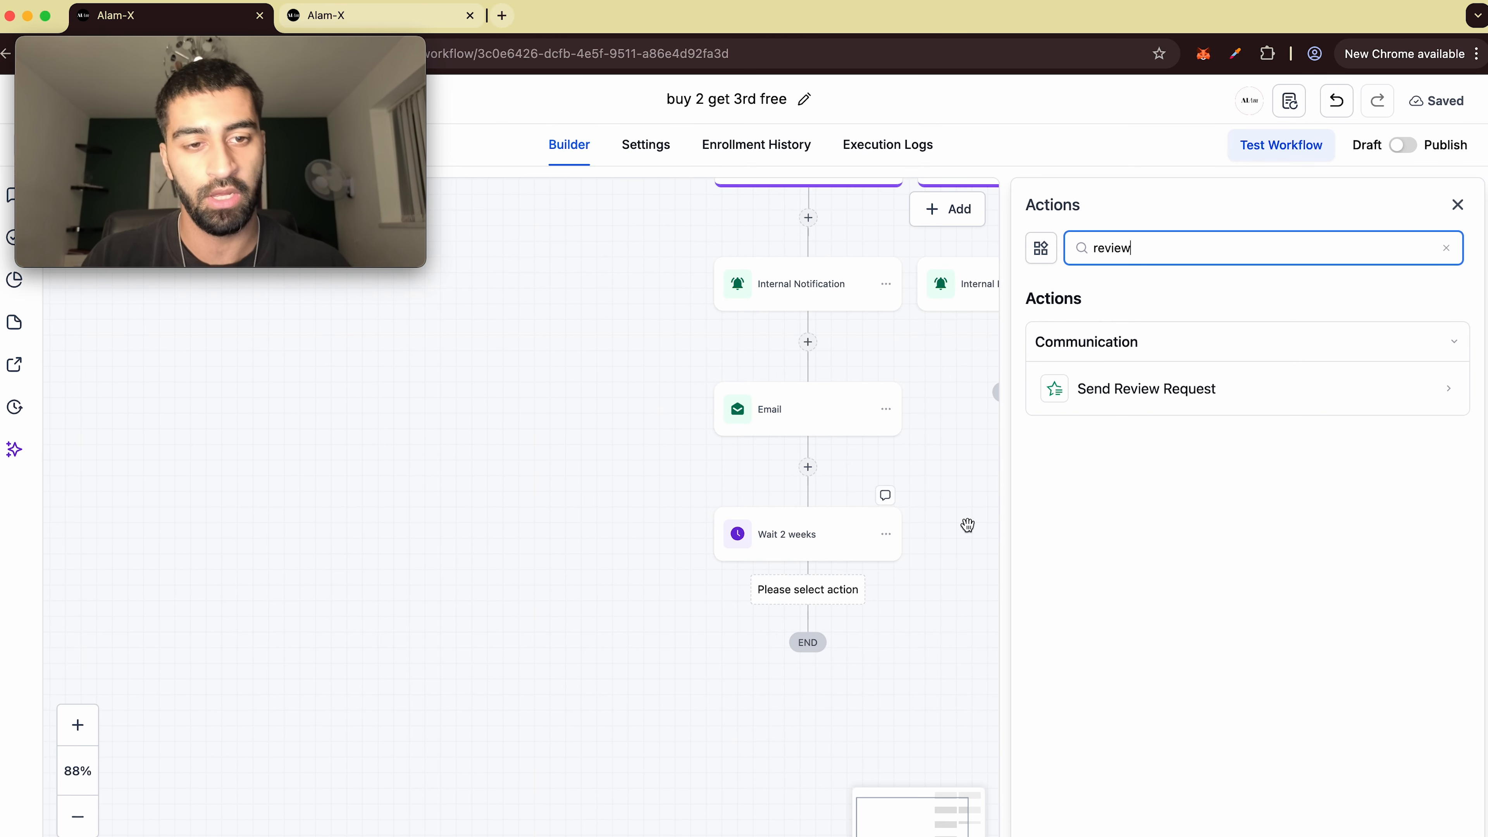
click(1148, 396)
click(1109, 379)
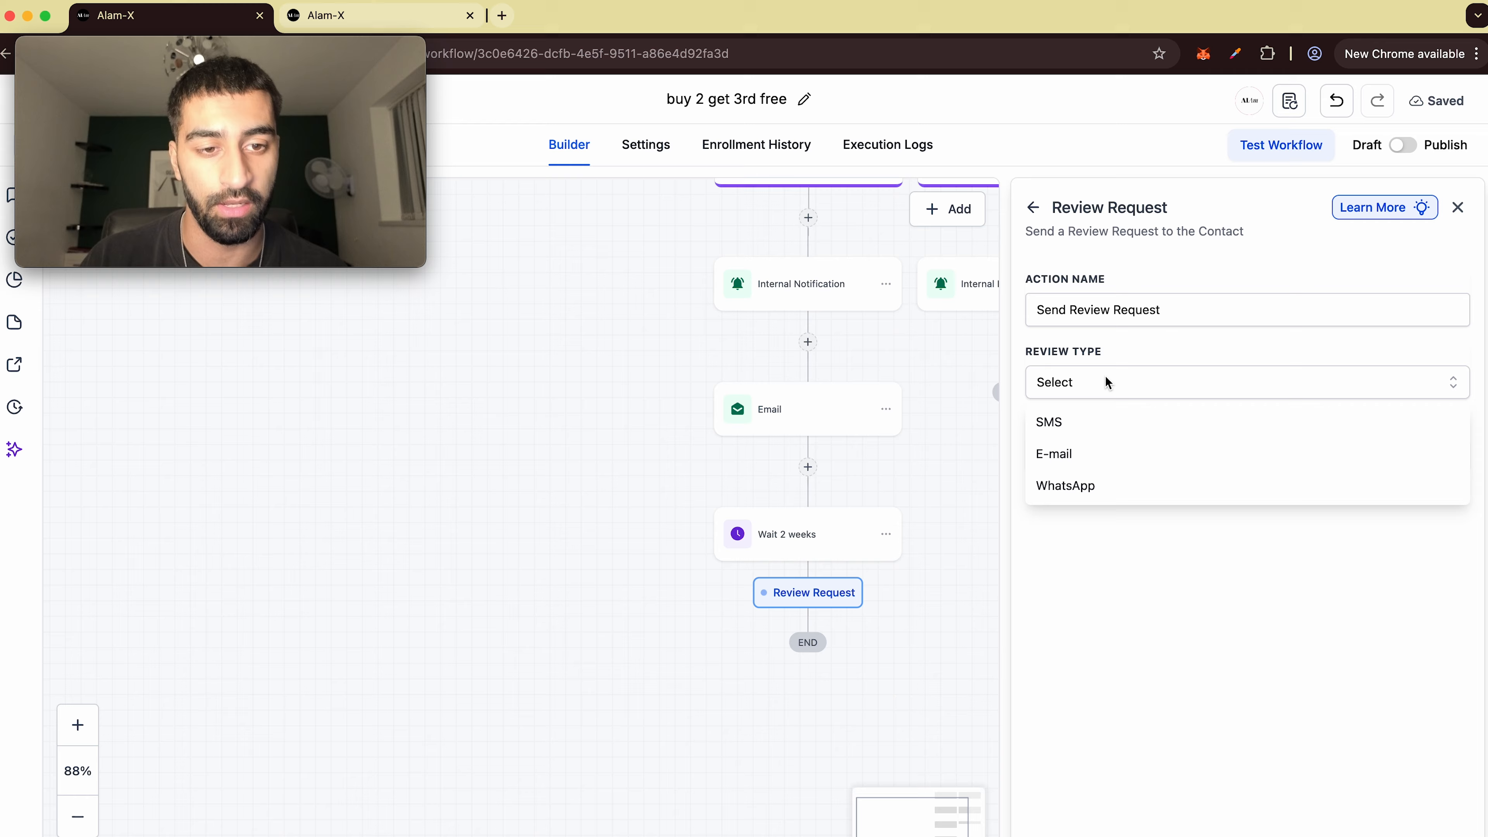
click(1094, 459)
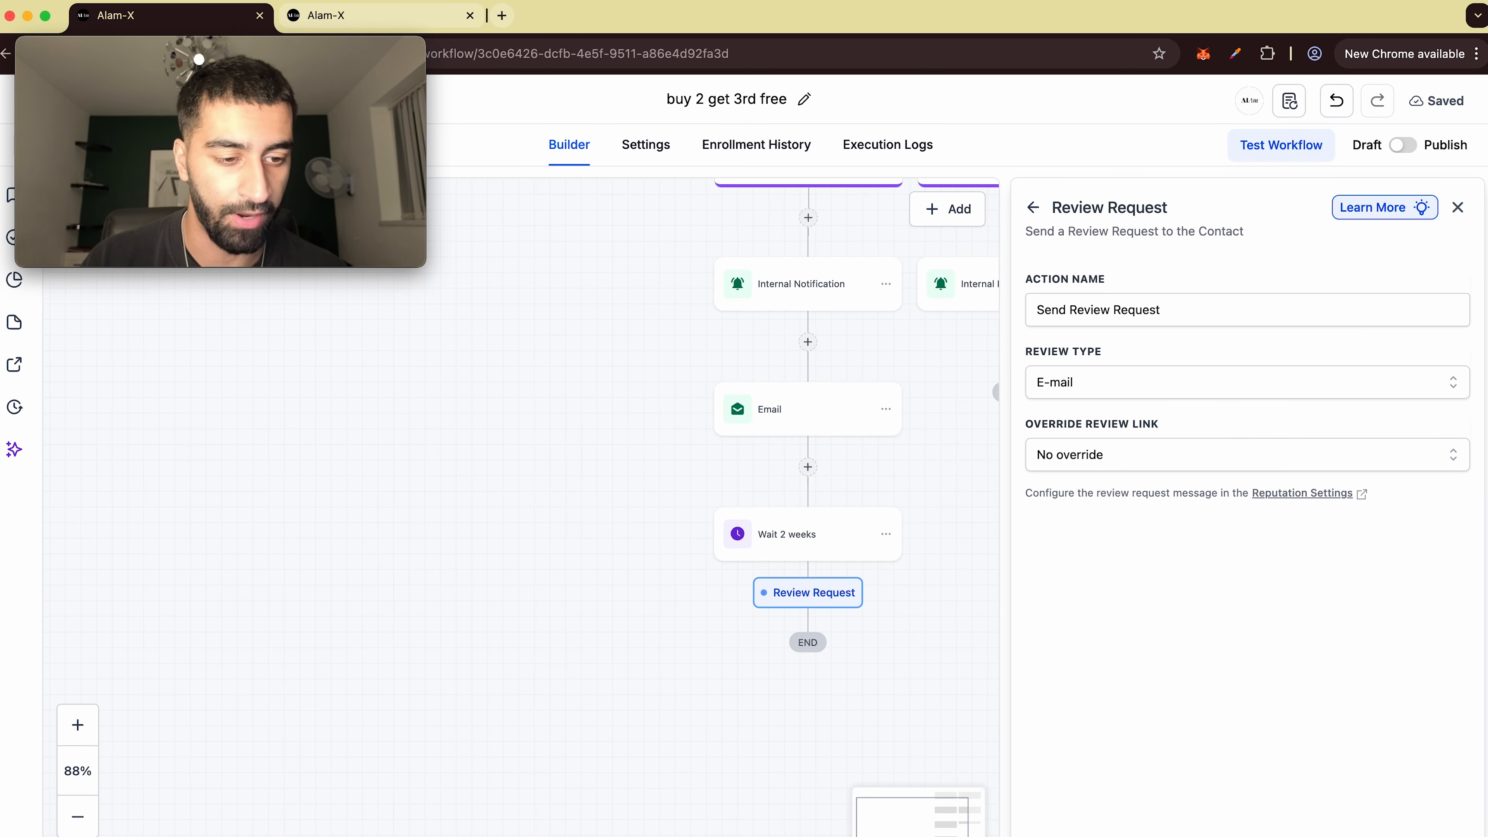
click(1422, 835)
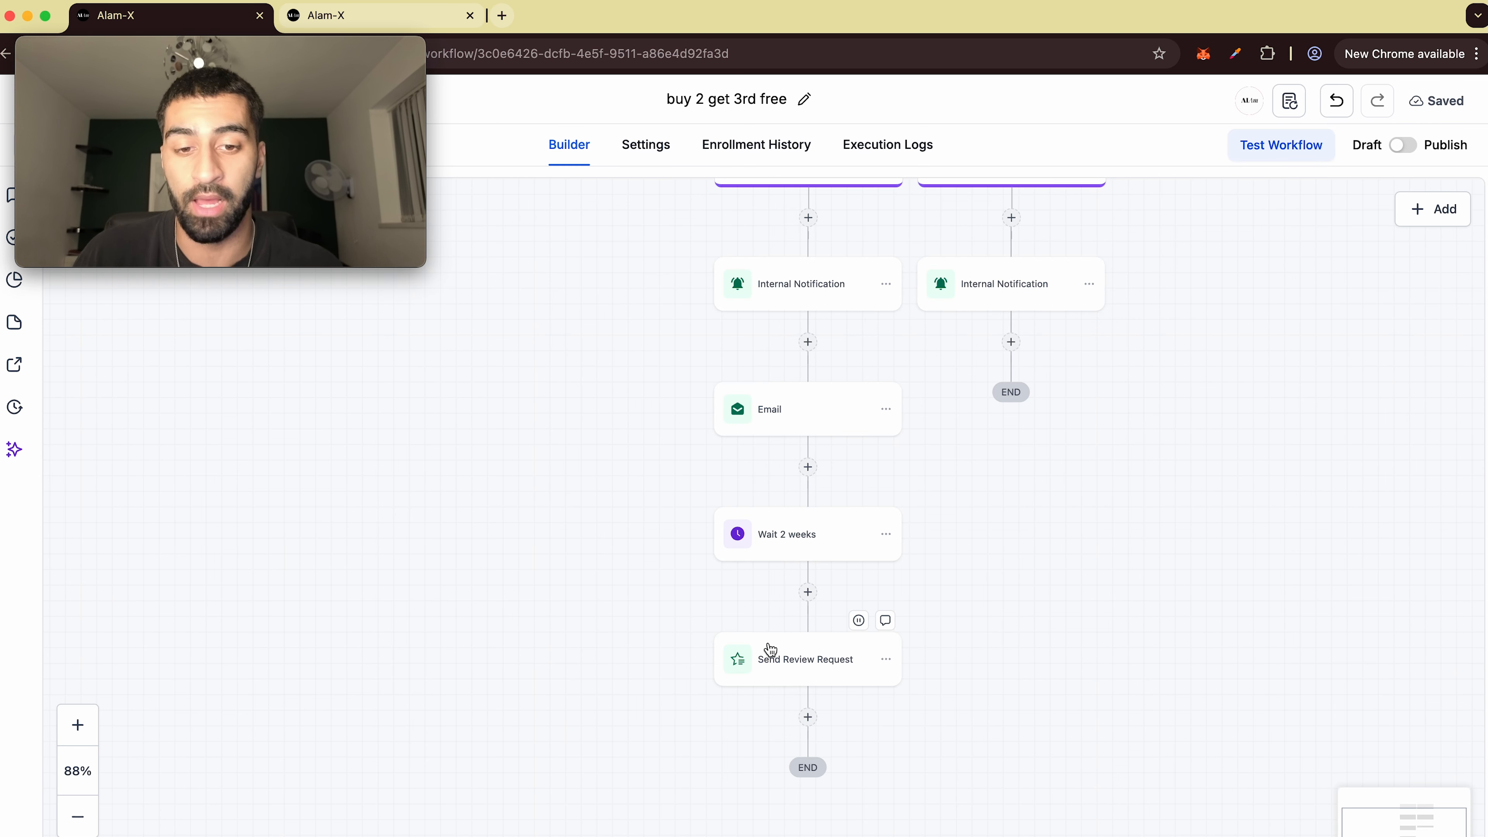
click(884, 661)
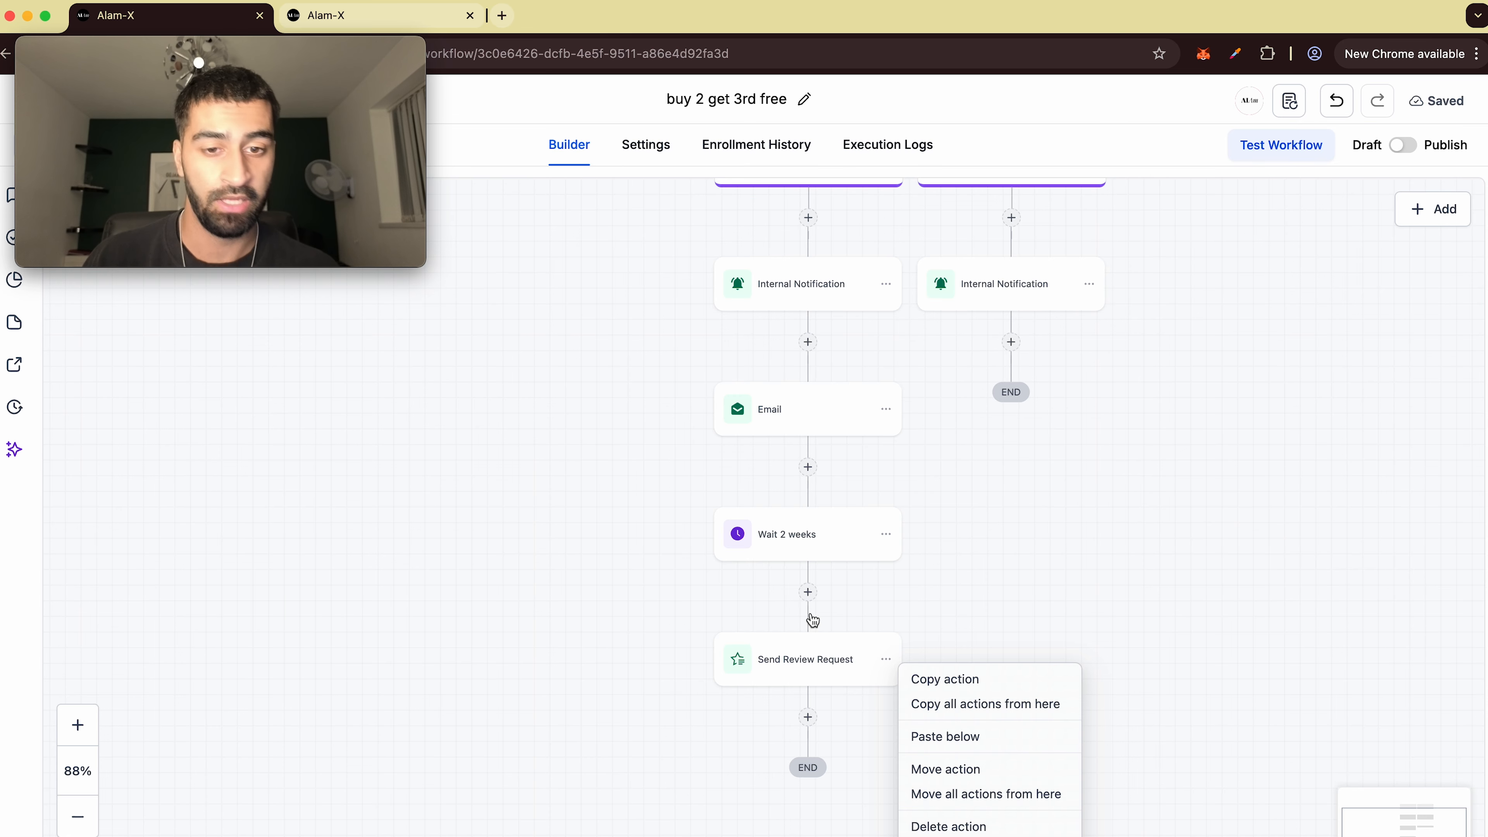
click(807, 593)
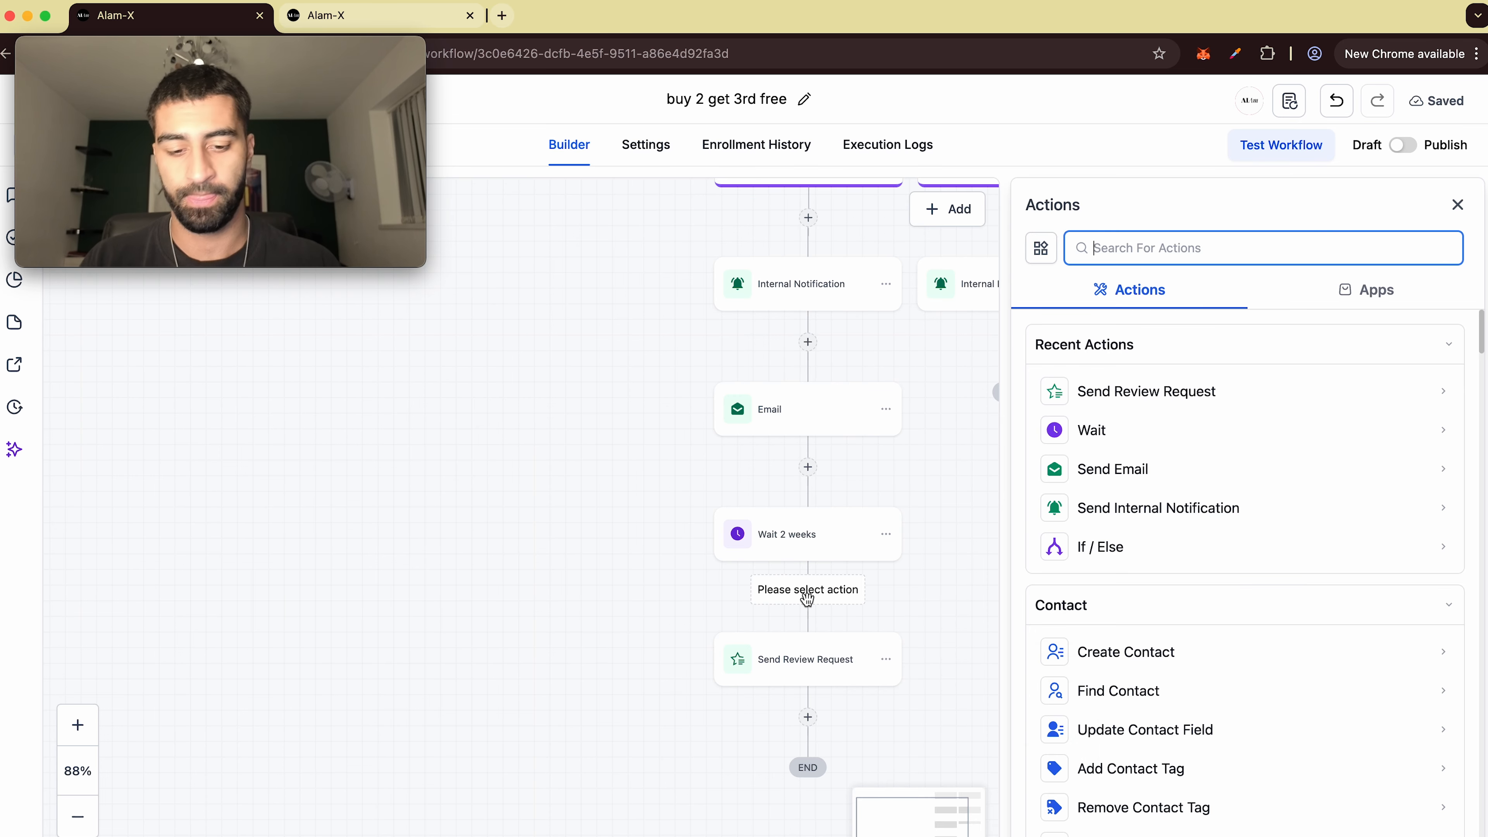
text(email)
click(1135, 404)
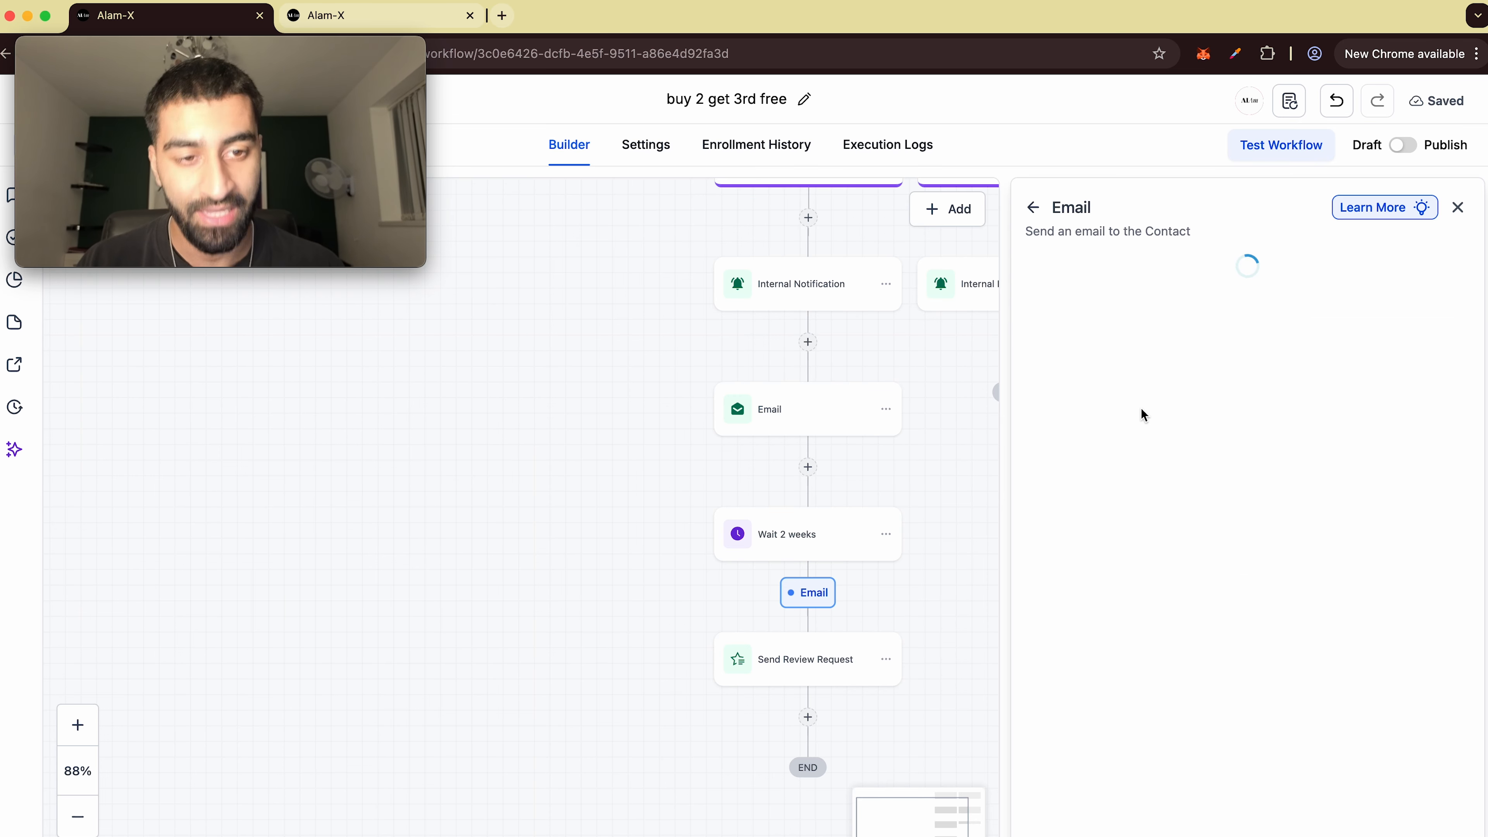
scroll(1122, 603, down, 5)
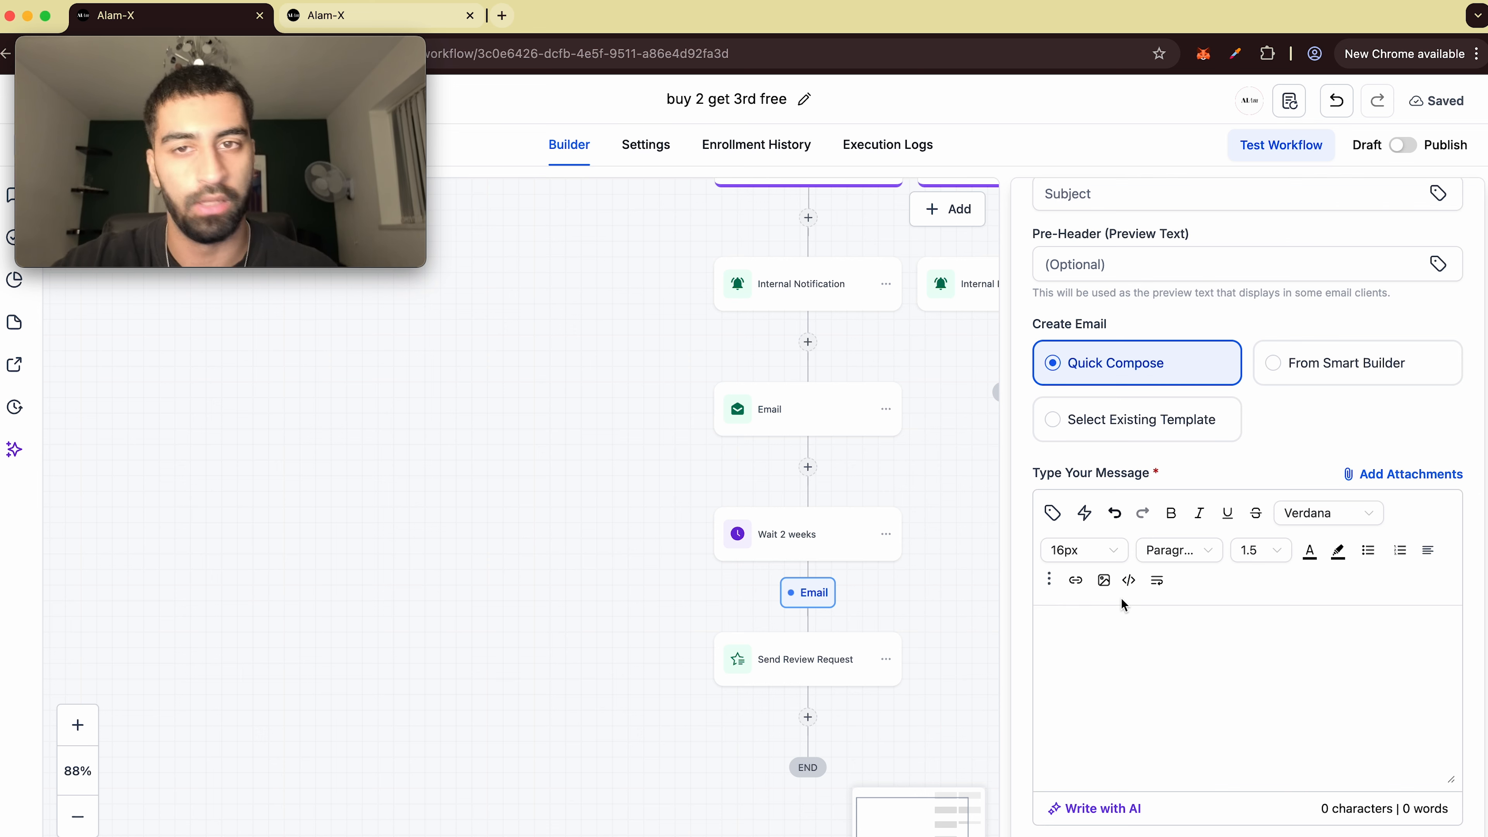
scroll(1351, 726, up, 3)
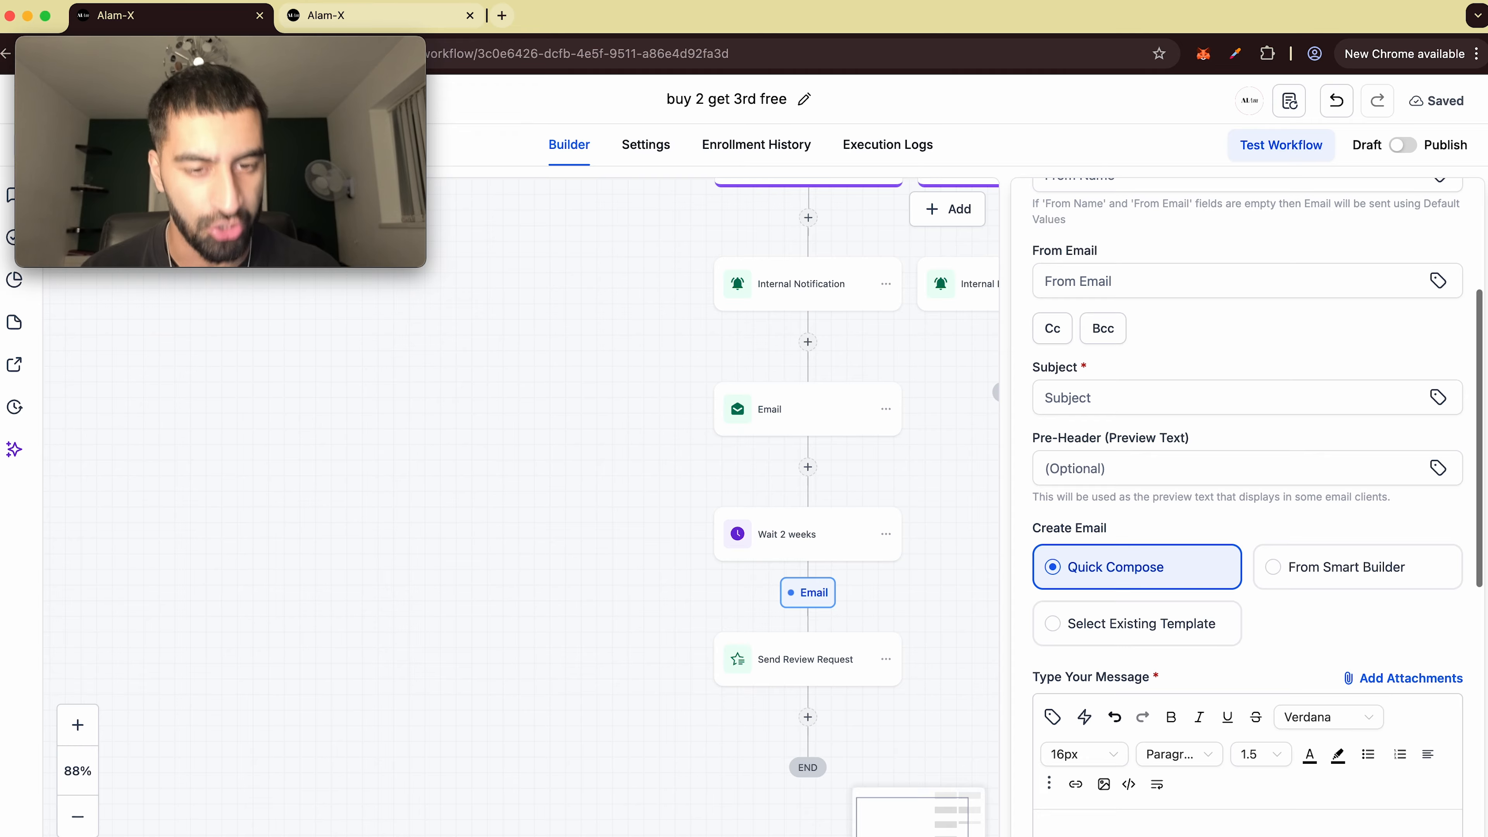
click(938, 528)
- Switch the "buy 2 get 3rd free" workflow from Draft to Publish and save it
scroll(874, 539, up, 3)
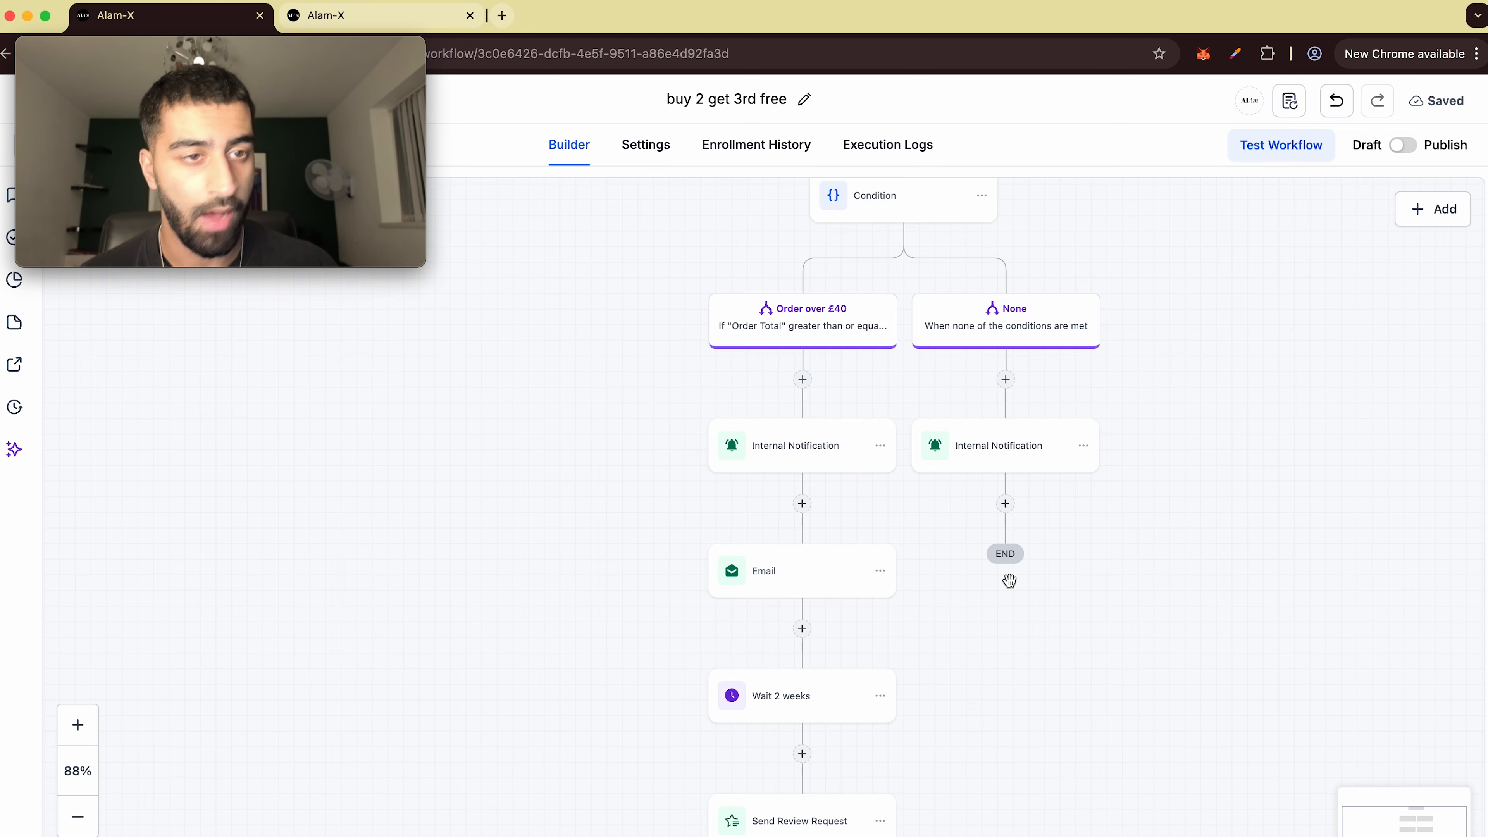
scroll(1008, 580, up, 3)
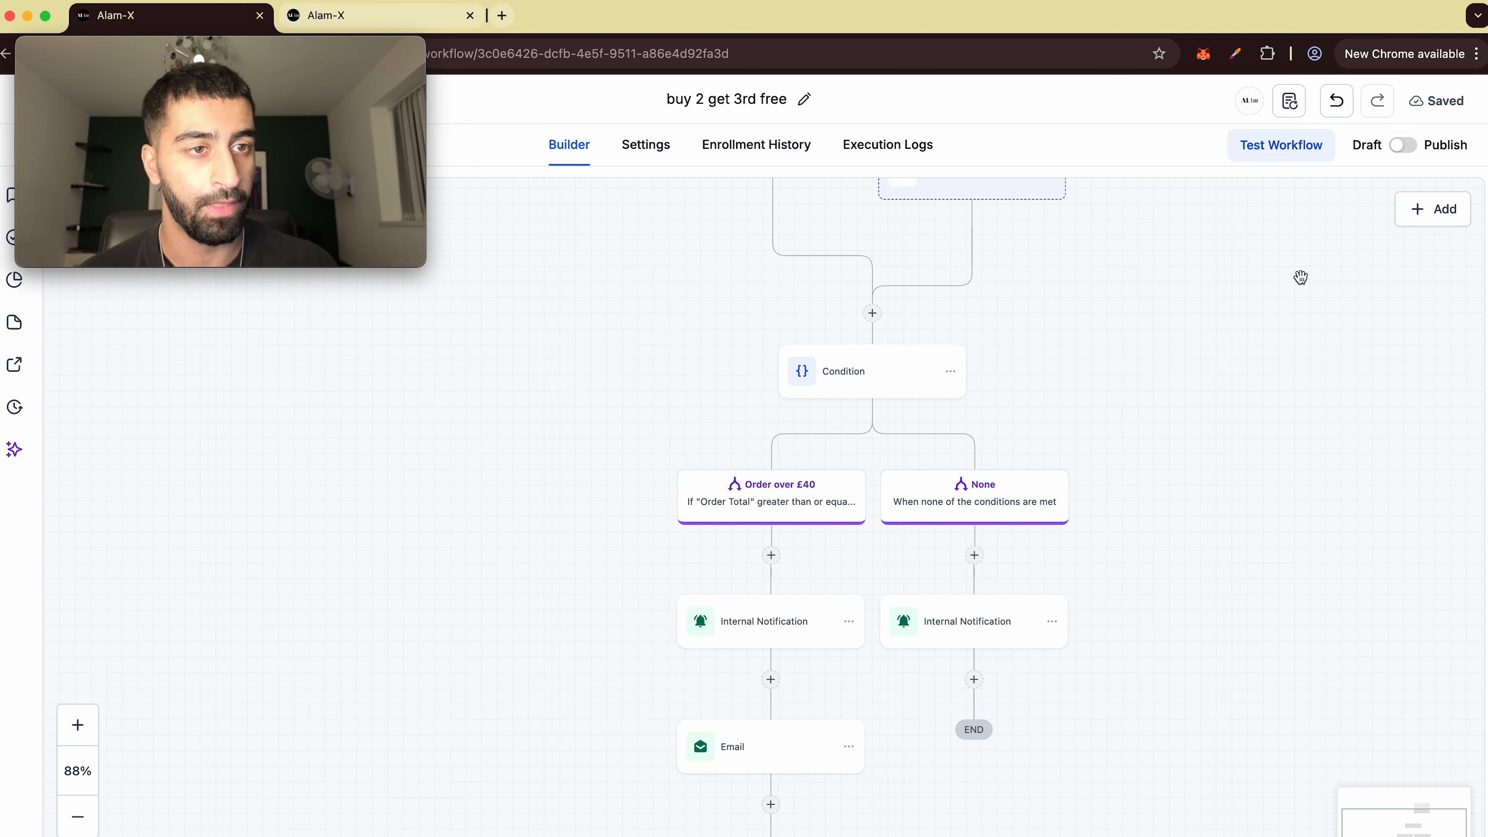
click(1404, 147)
click(1440, 101)
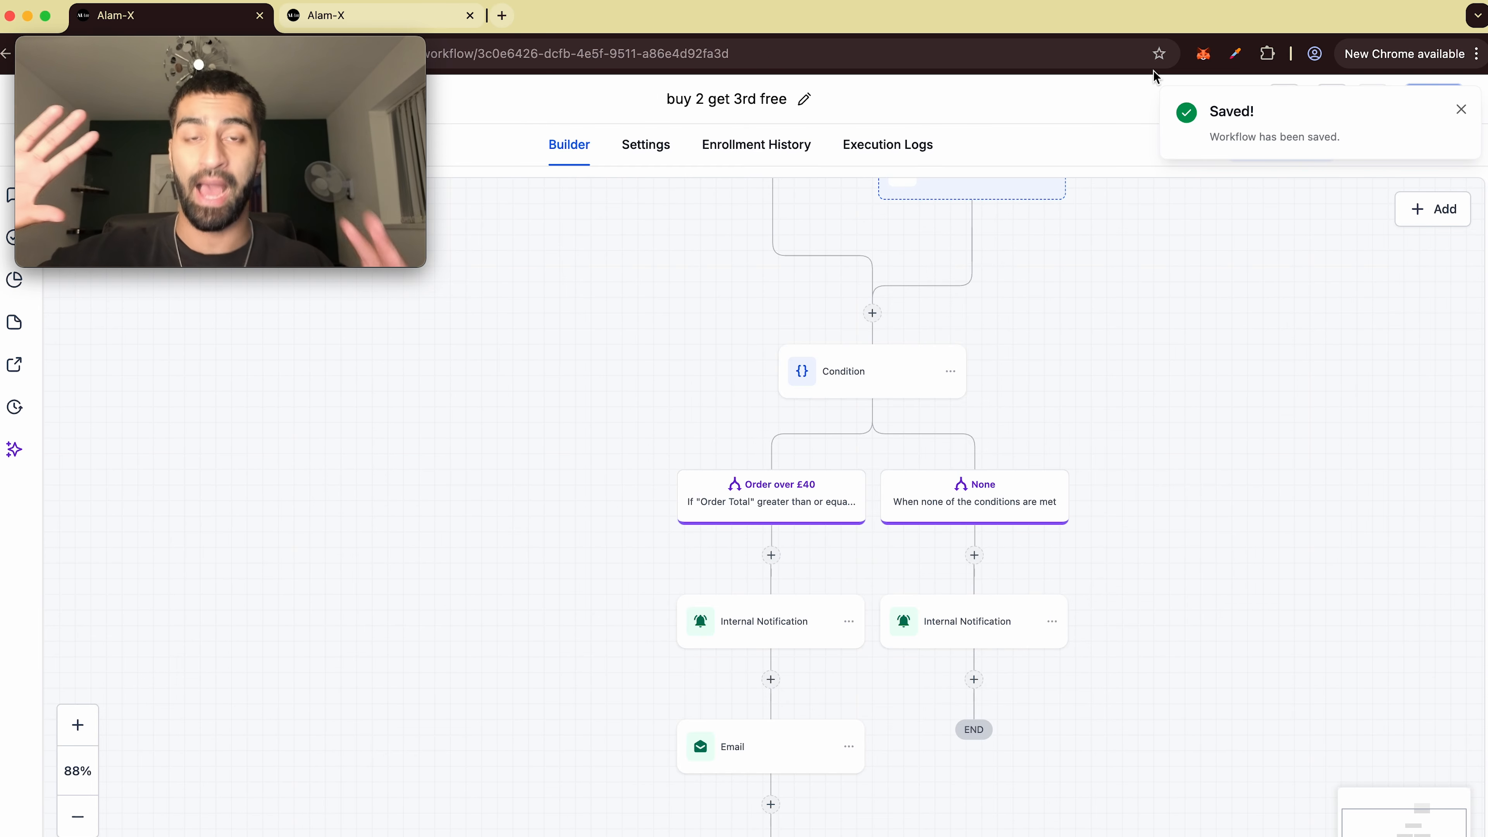
- In the Copy - Order Submitted execution log, examine the event details of the ORDER GREATER THAN 40 condition and the Email action
click(361, 13)
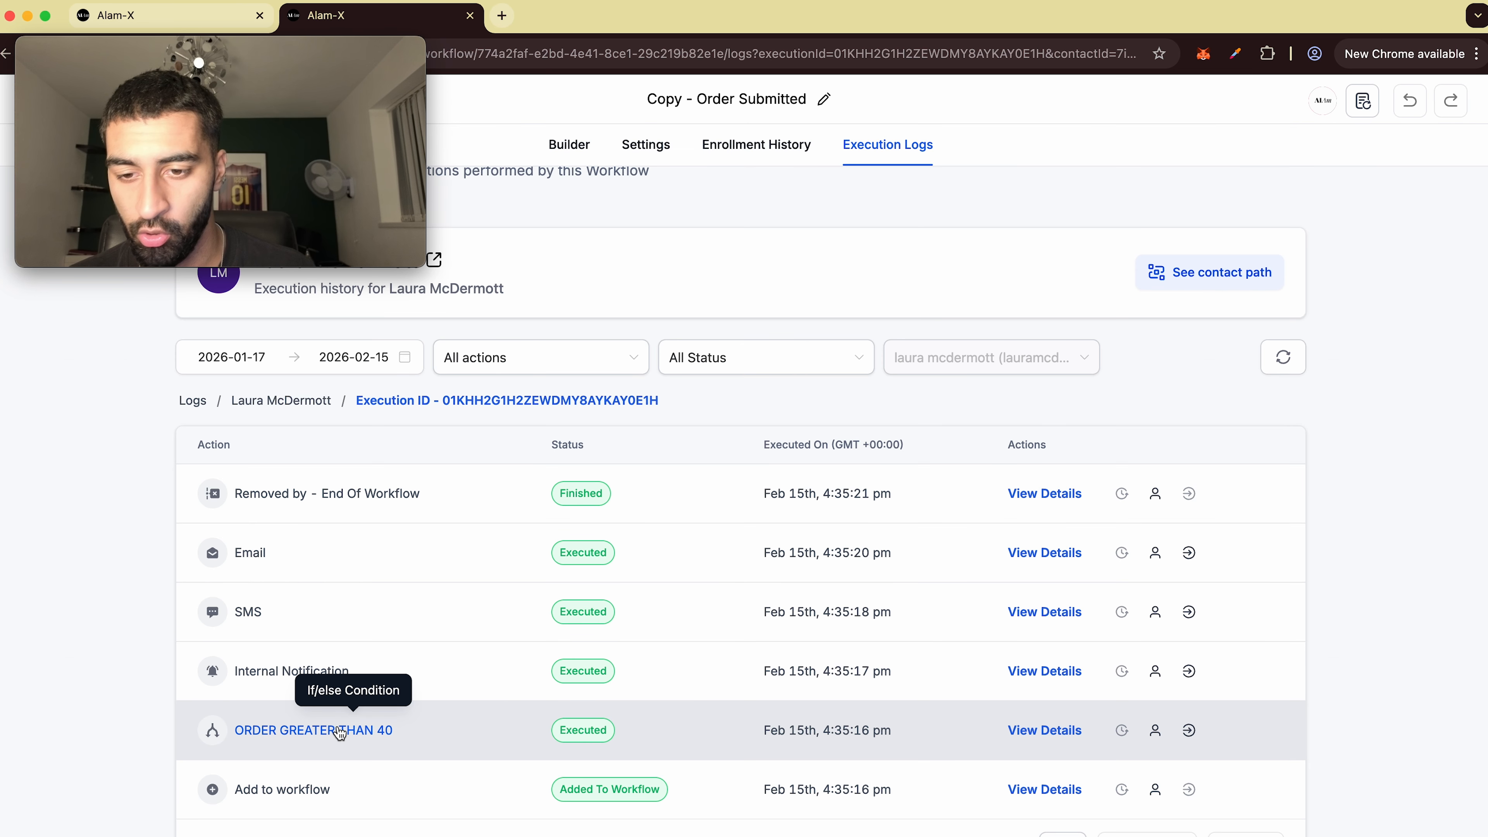
click(1054, 731)
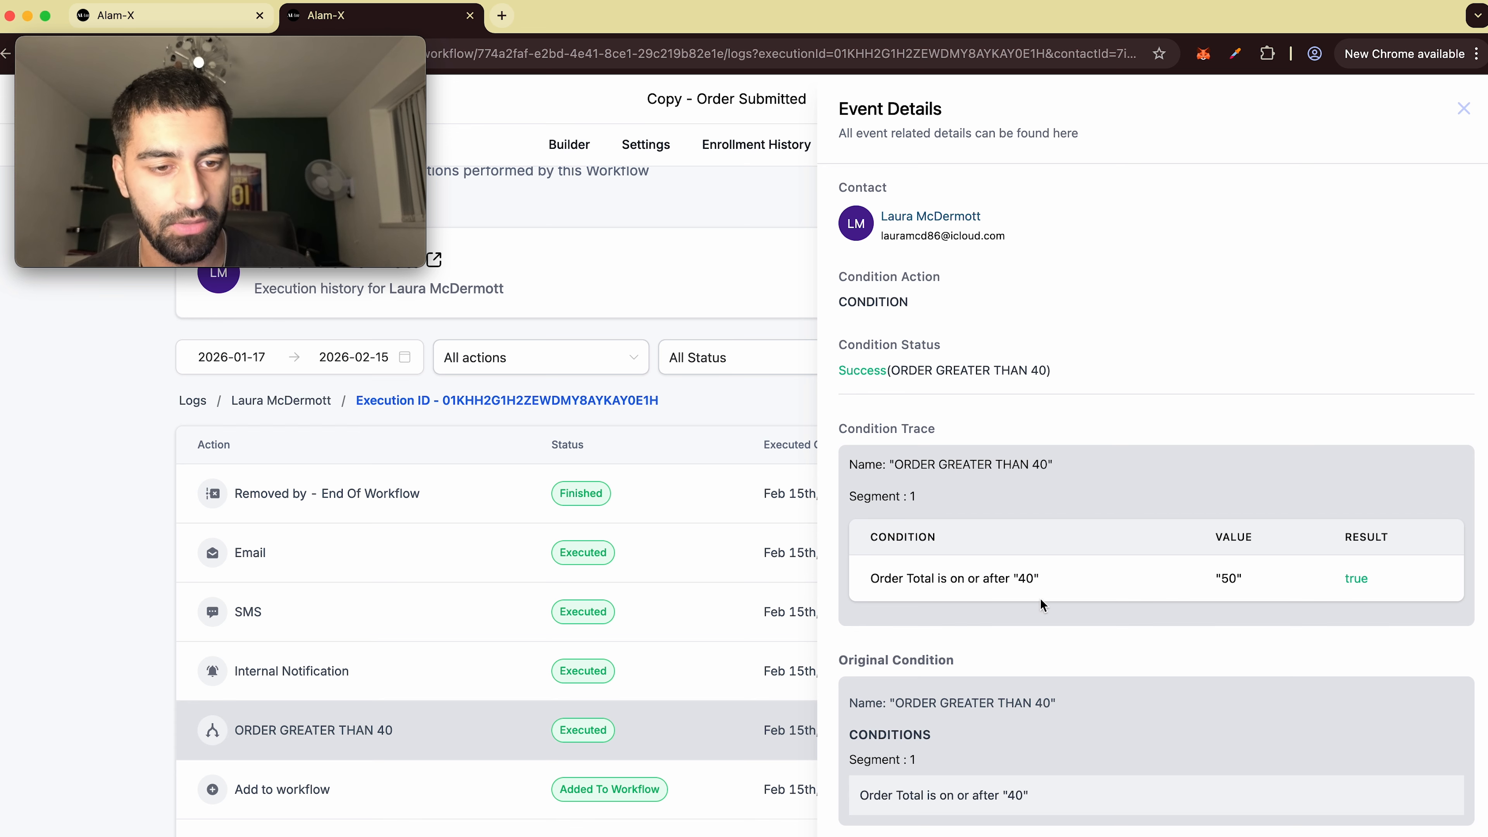
drag(879, 575, 1442, 585)
click(1201, 576)
click(1284, 575)
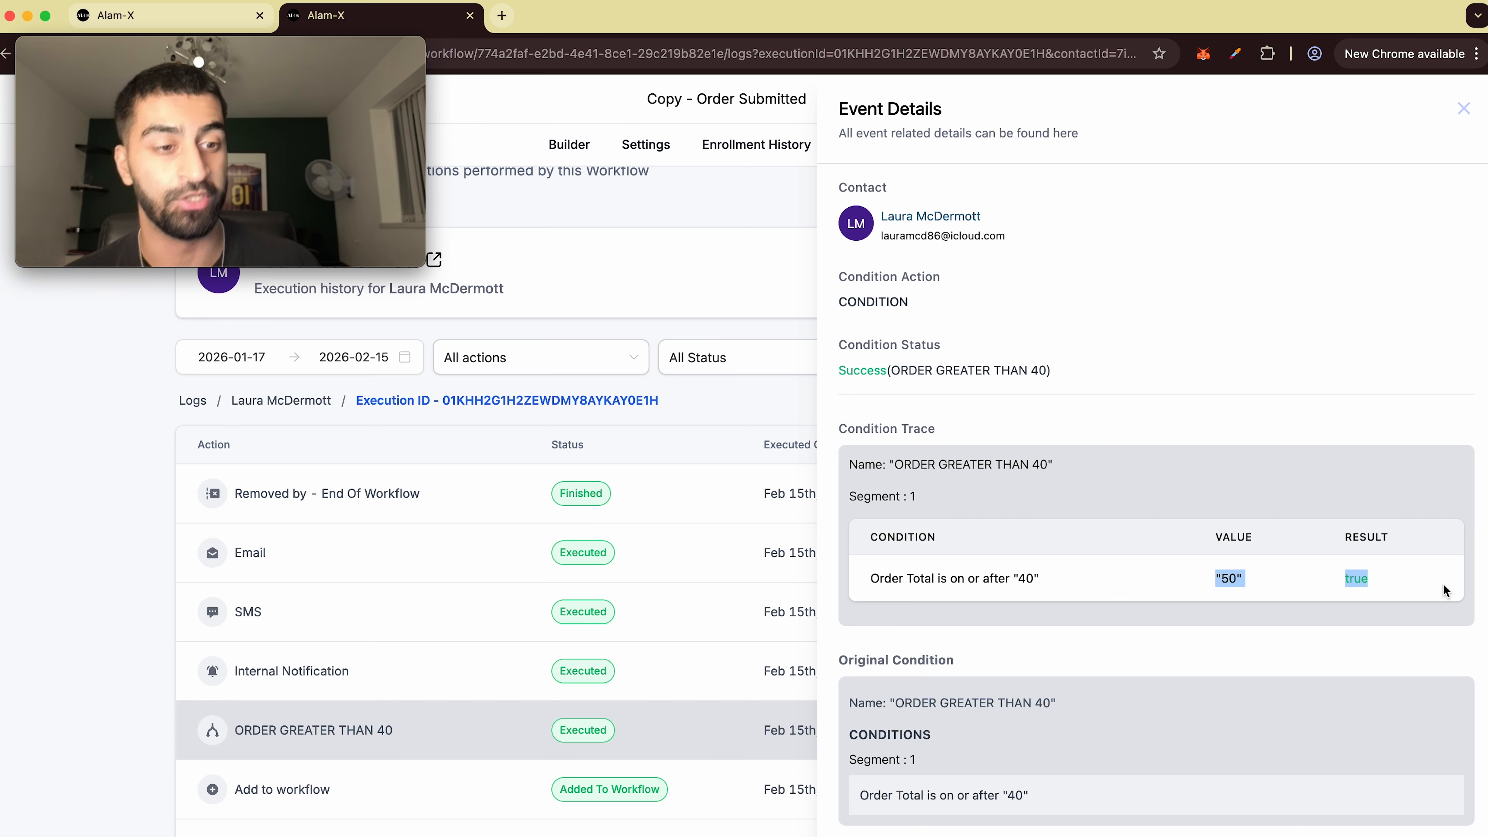
click(1443, 584)
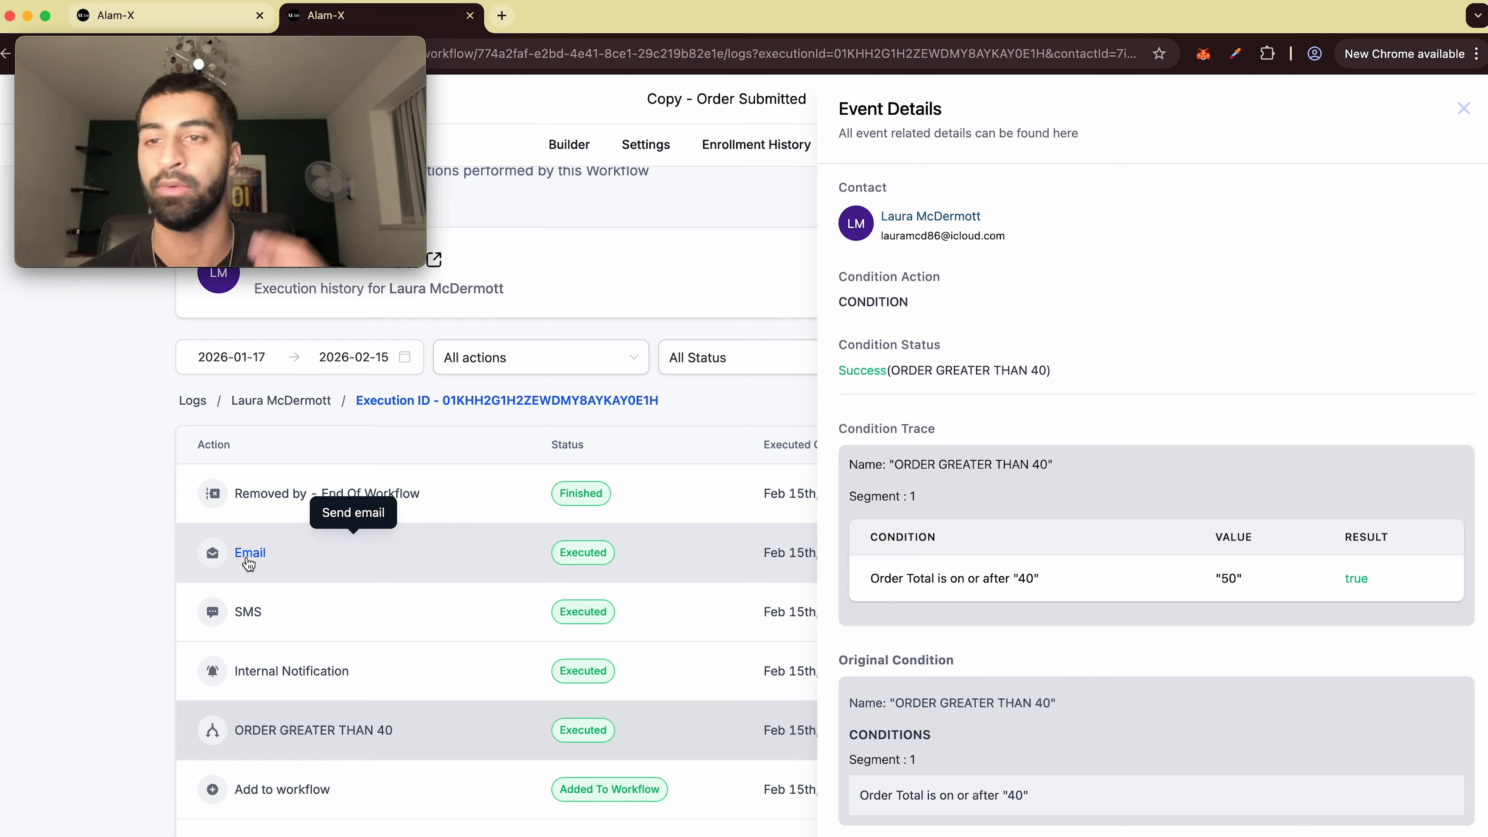
click(1466, 111)
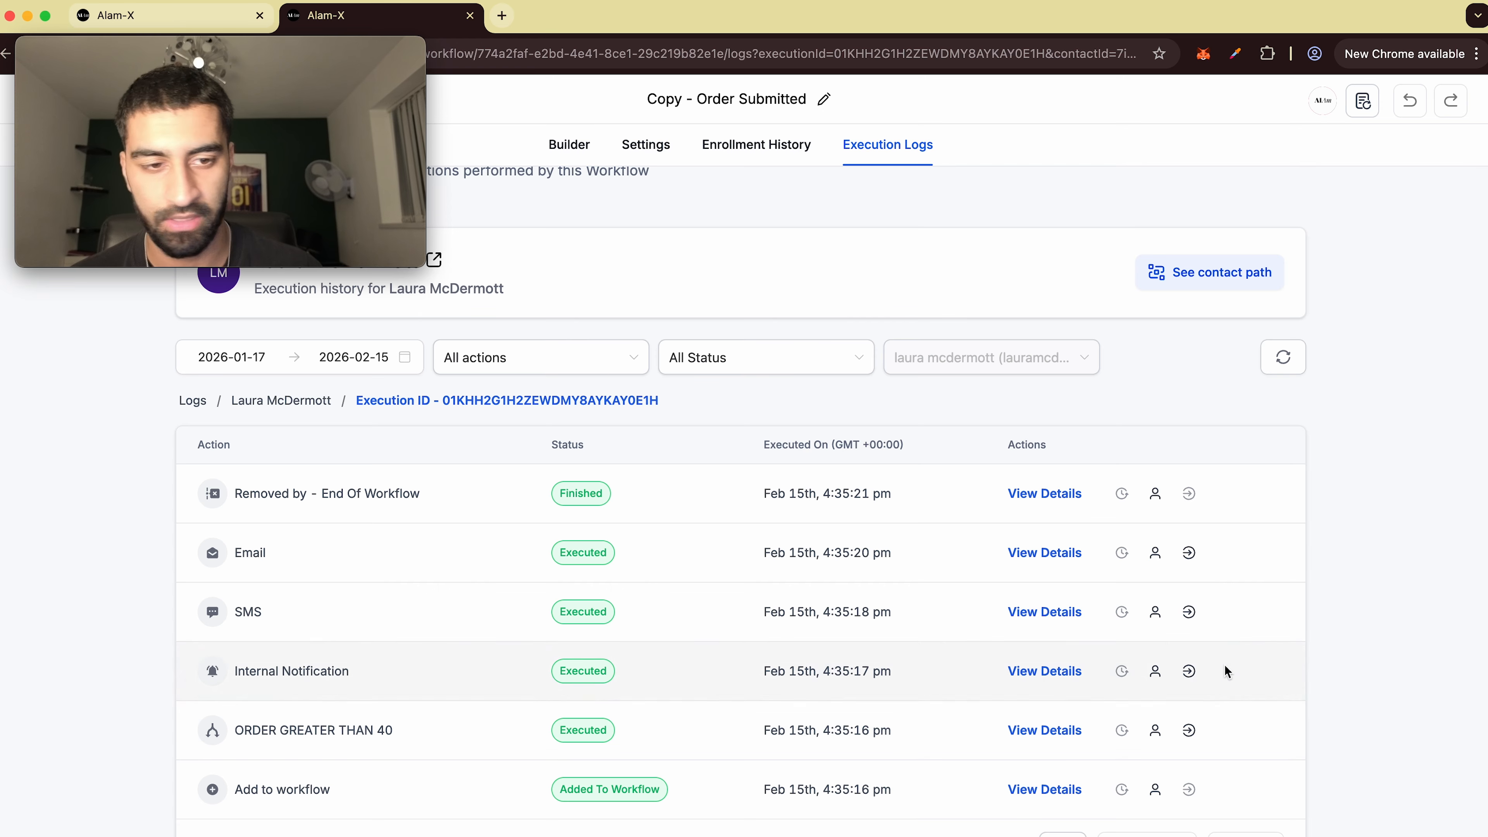
click(1066, 558)
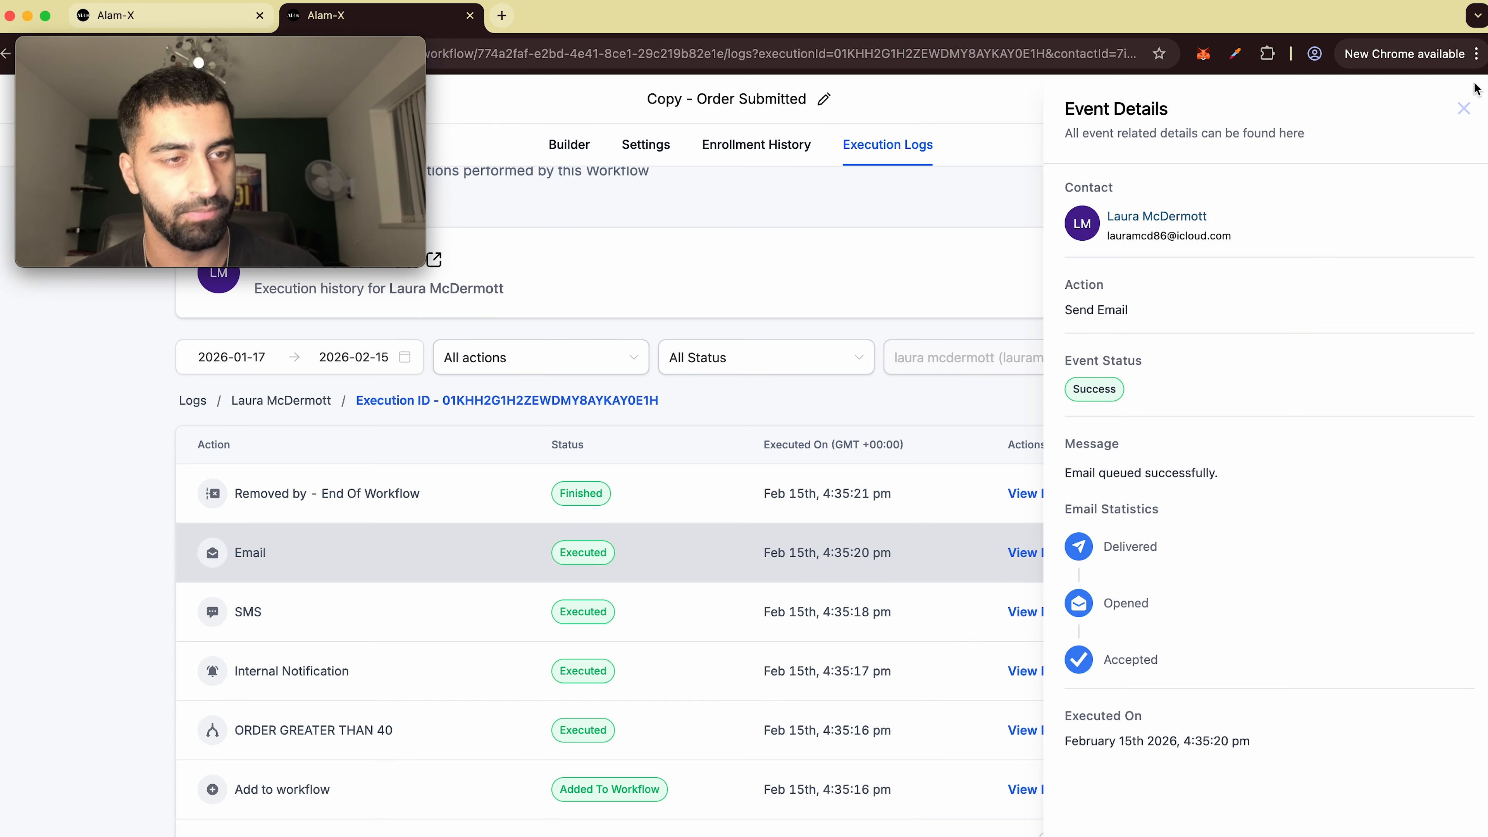
click(1462, 110)
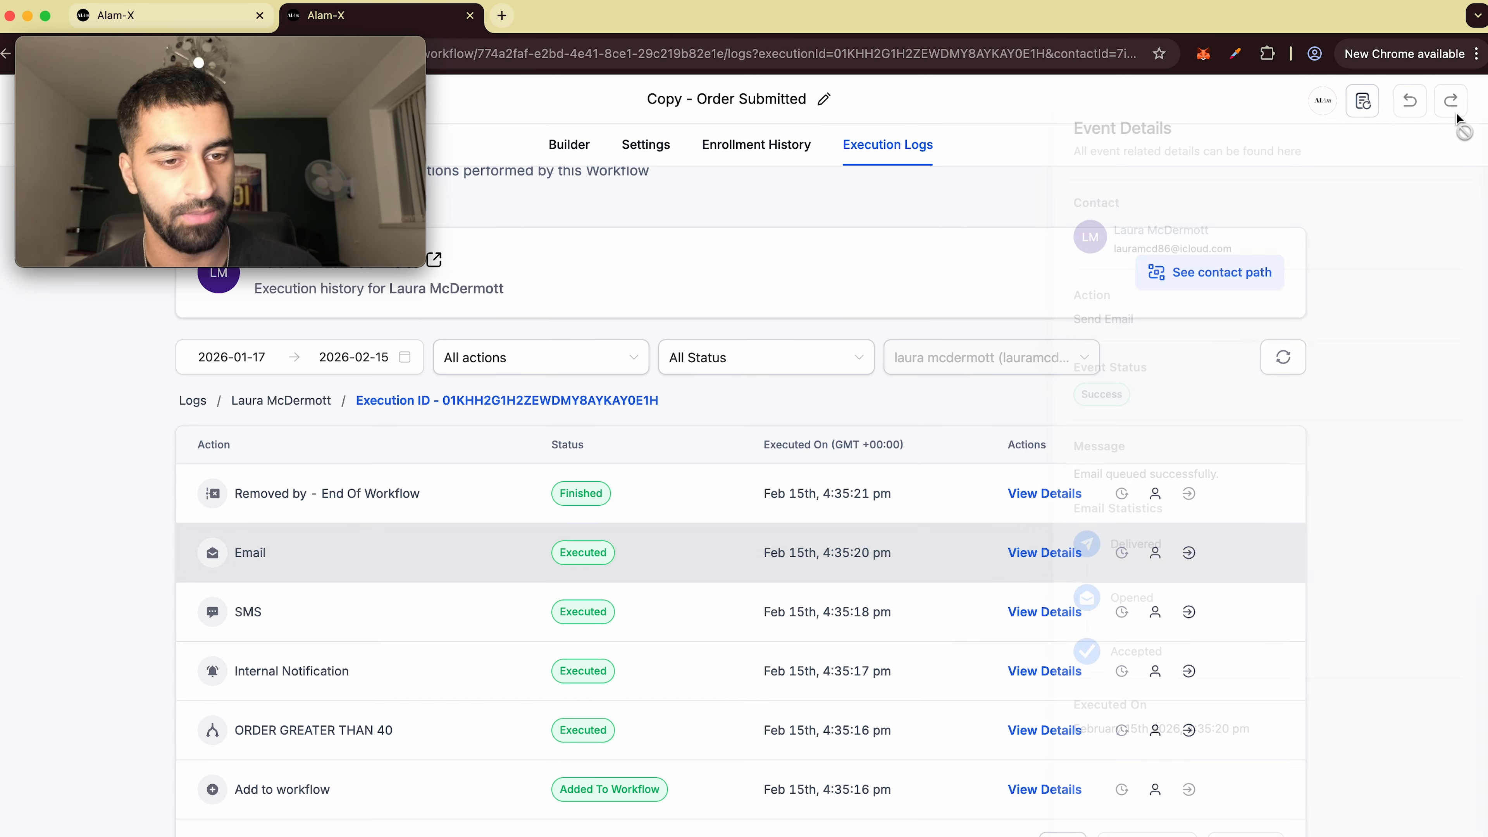
- Review the settings of the logged Email action and open the Copy - Order Submitted workflow in the builder
click(1189, 554)
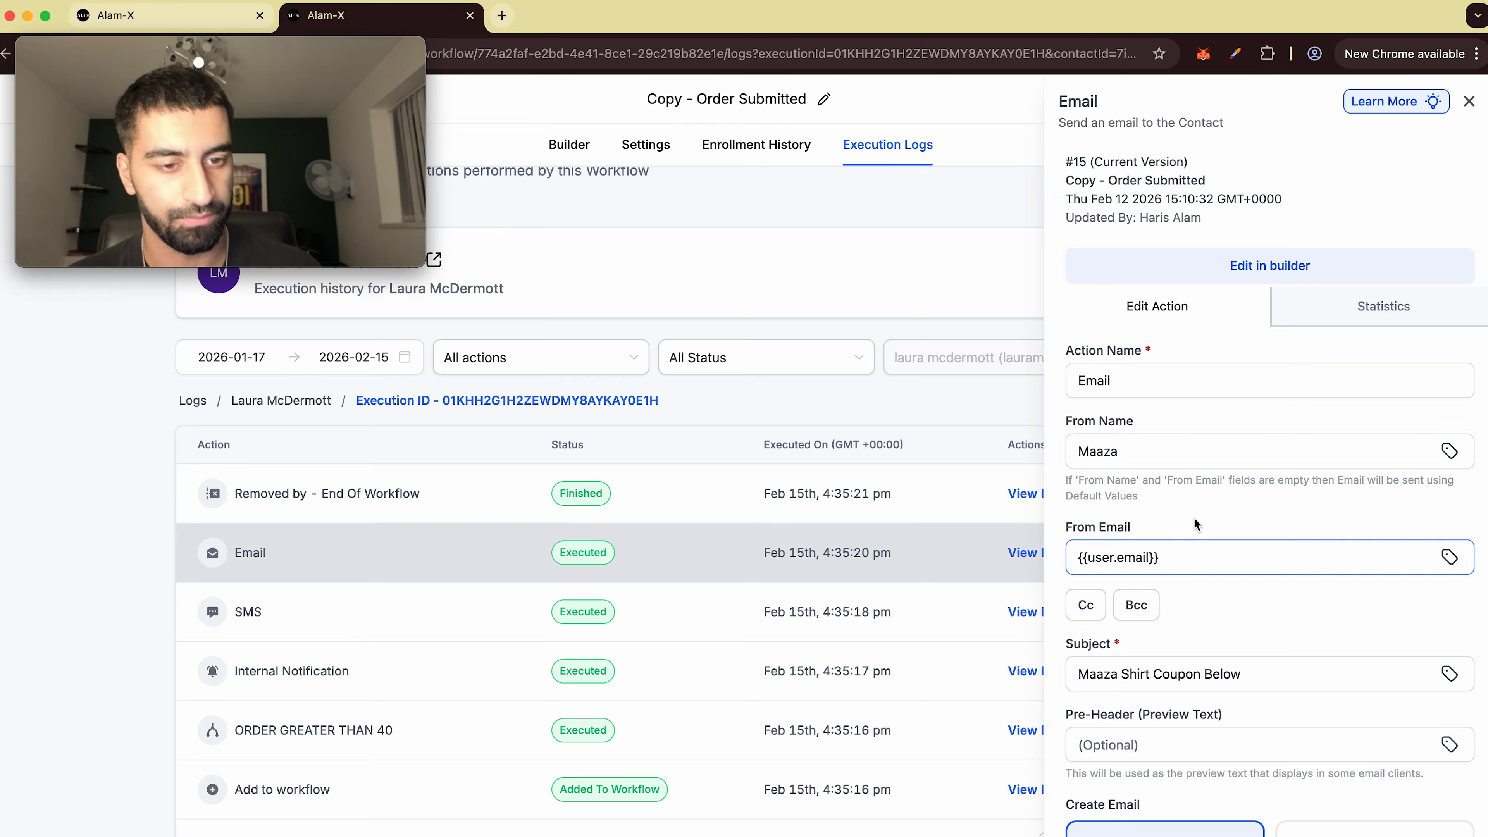
scroll(1194, 518, down, 8)
scroll(1194, 517, up, 10)
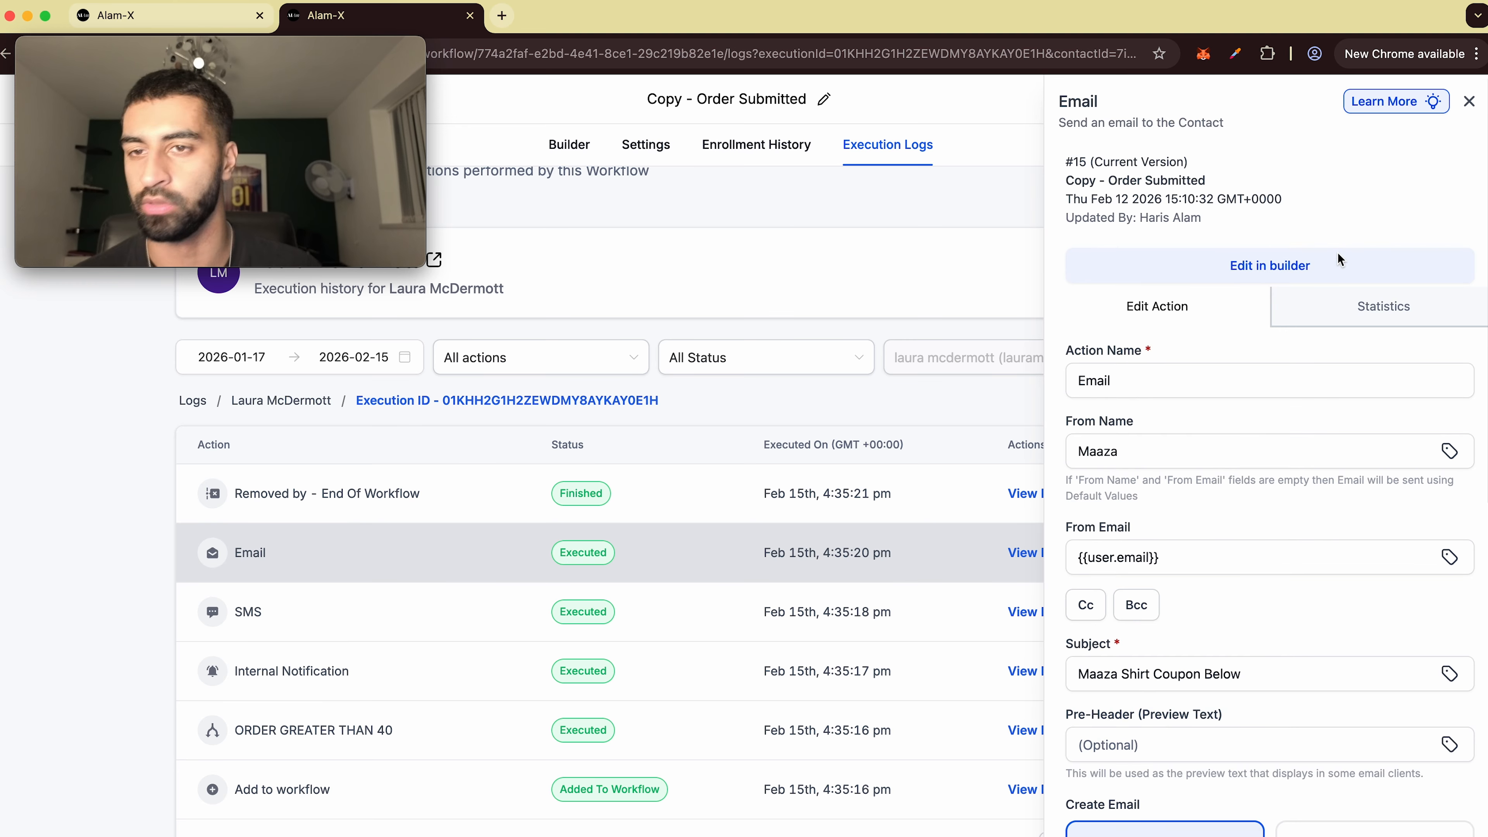
click(1338, 258)
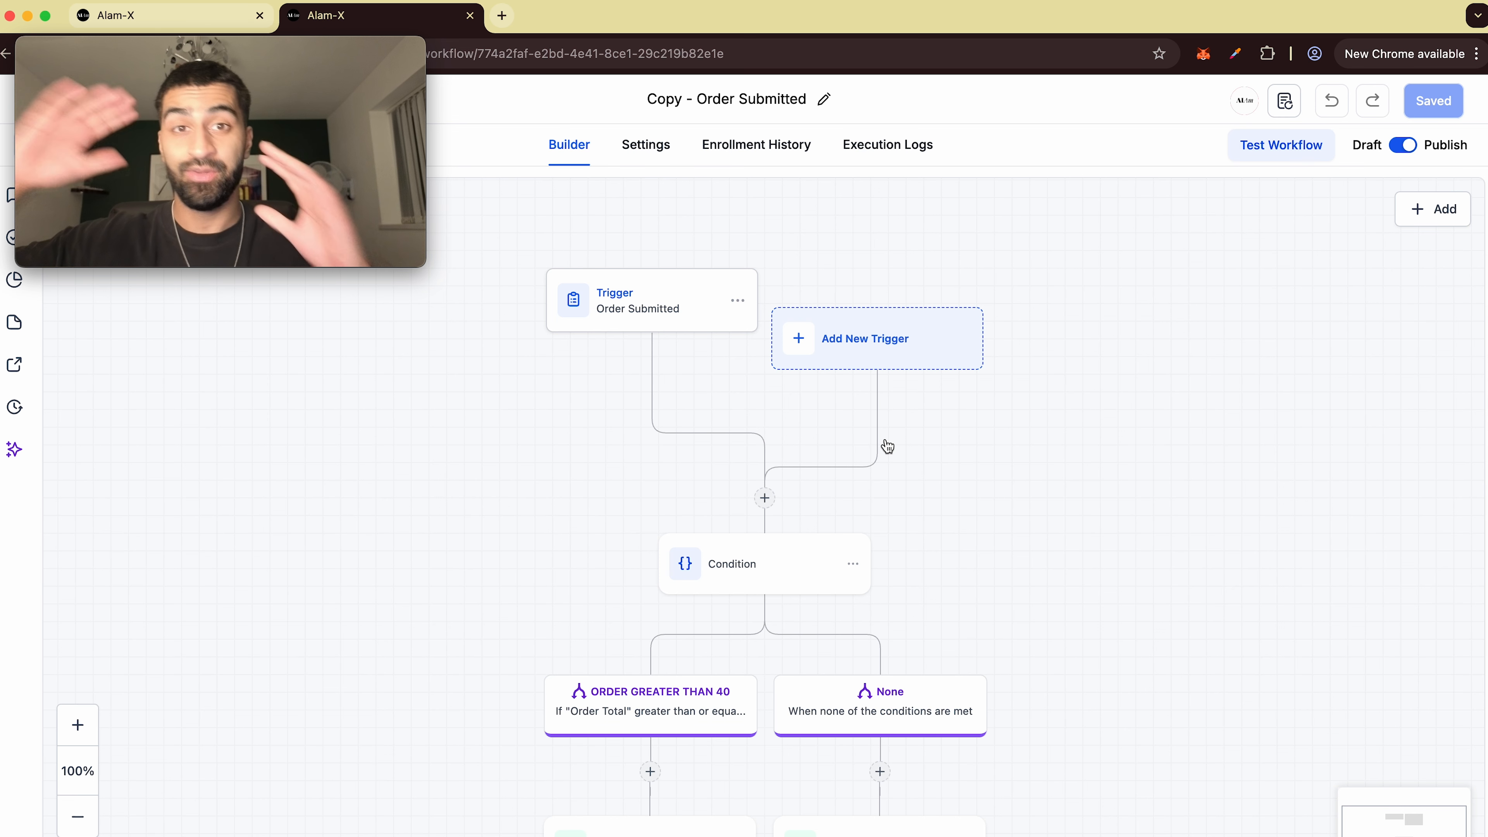